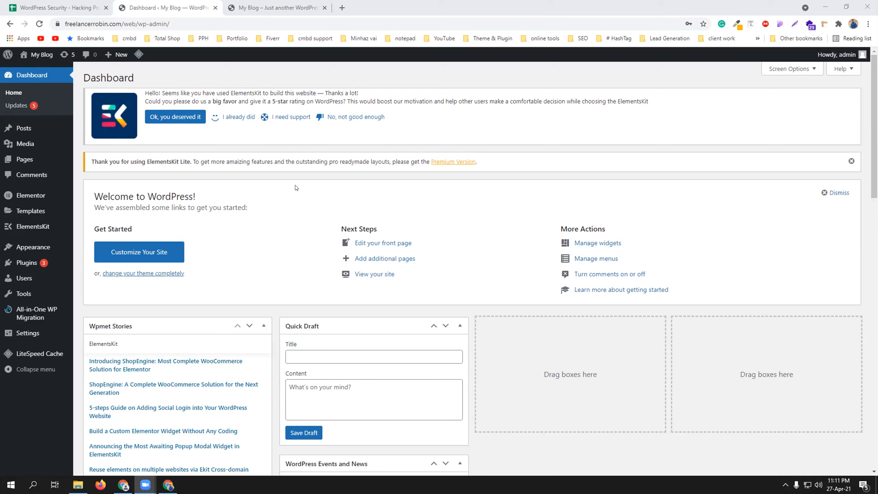
Step: Show the WP SECURITY (Advanced) notes sheet, read through the Wordfence and iThemes notes, and return to the top
{"action": "left_click", "coordinate": [53, 3]}
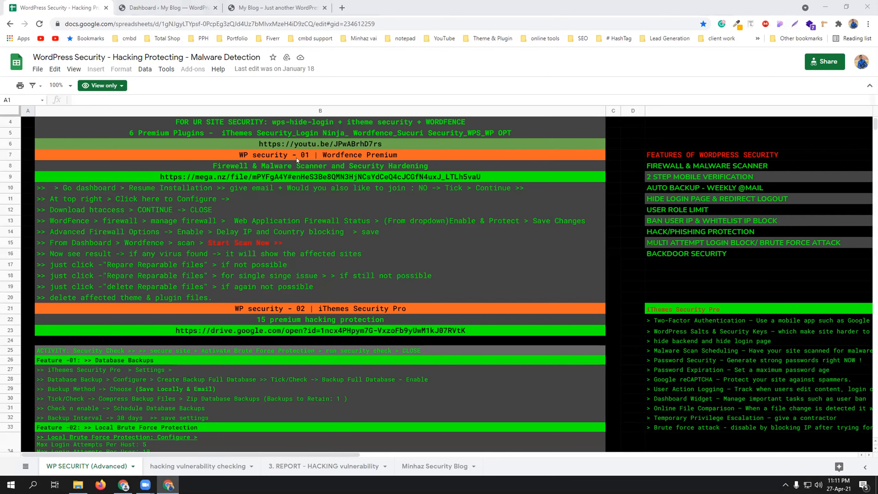
{"action": "scroll", "coordinate": [396, 301], "scroll_direction": "down", "scroll_amount": 7}
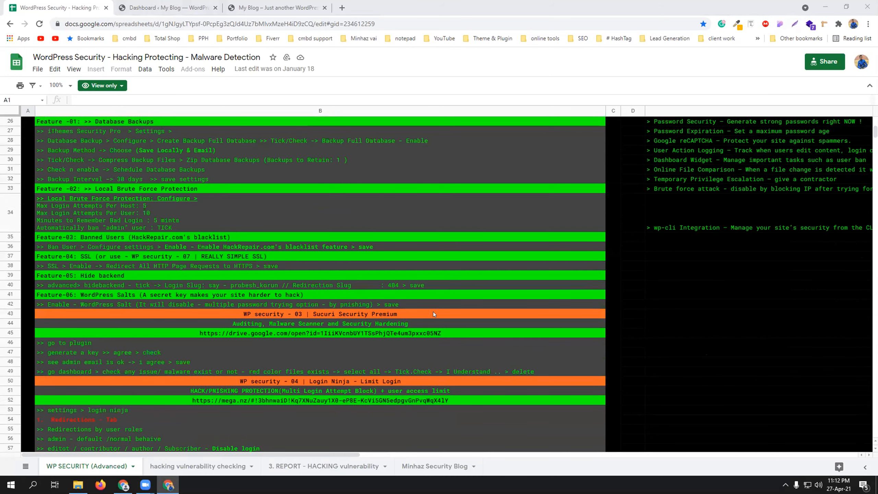
{"action": "scroll", "coordinate": [434, 313], "scroll_direction": "down", "scroll_amount": 5}
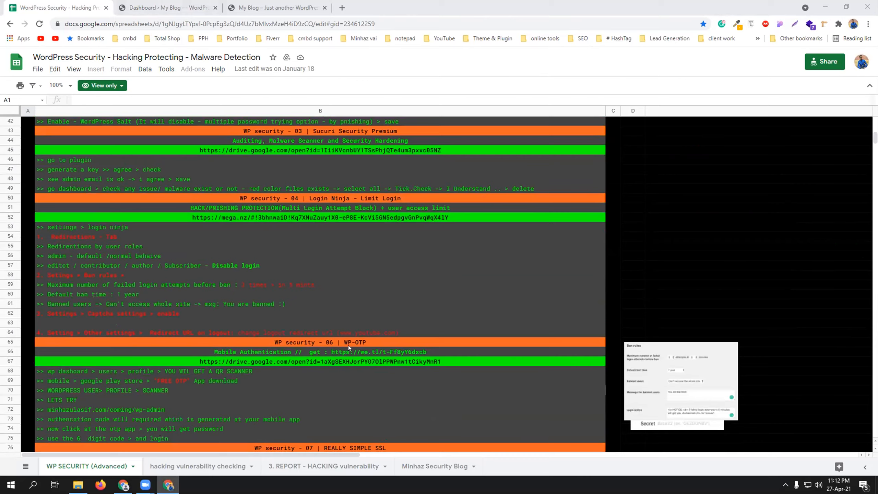
{"action": "scroll", "coordinate": [403, 332], "scroll_direction": "down", "scroll_amount": 3}
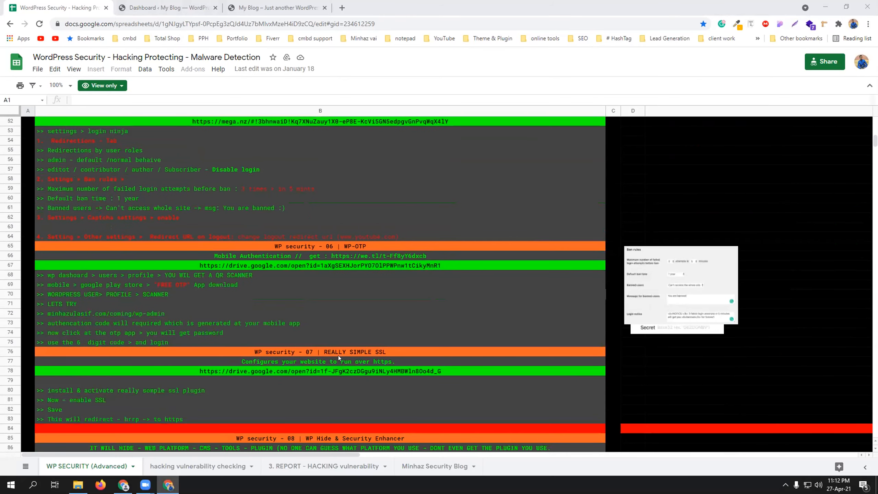
{"action": "scroll", "coordinate": [414, 347], "scroll_direction": "down", "scroll_amount": 3}
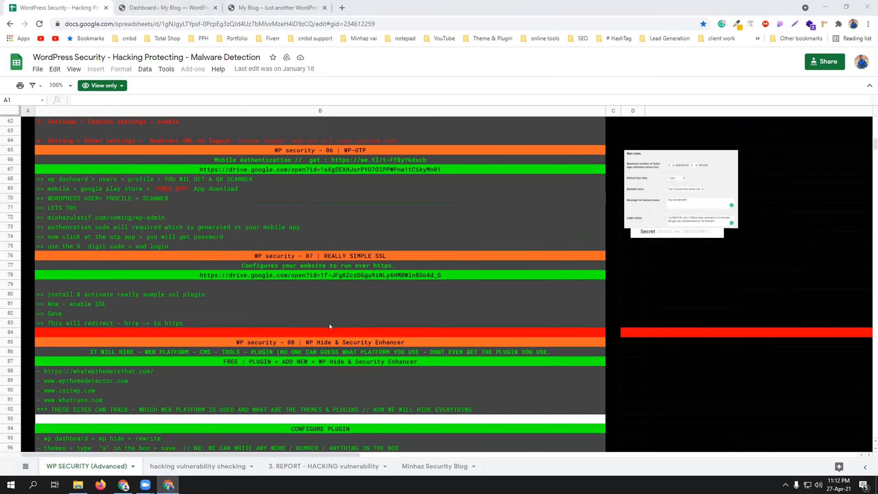
{"action": "scroll", "coordinate": [361, 311], "scroll_direction": "down", "scroll_amount": 2}
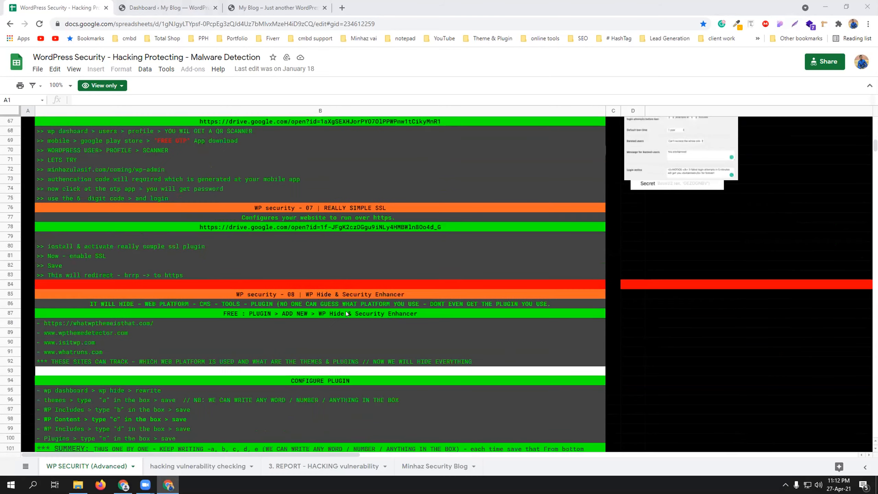
{"action": "scroll", "coordinate": [378, 295], "scroll_direction": "down", "scroll_amount": 3}
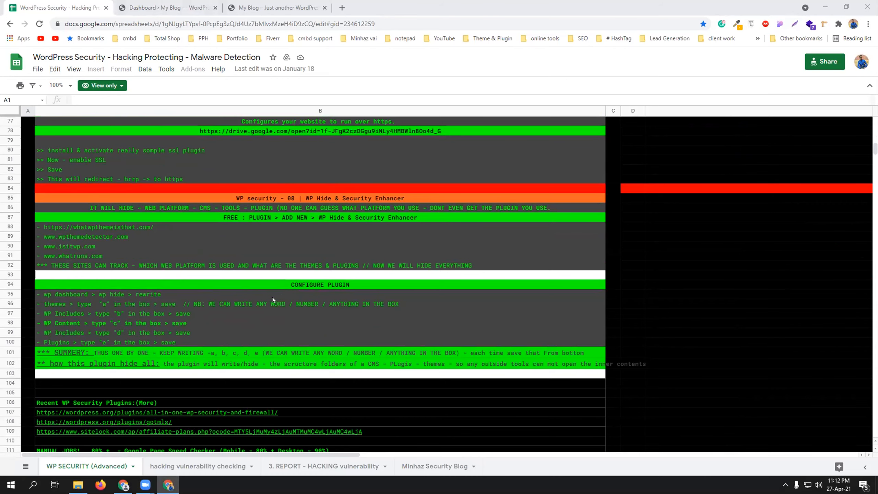
{"action": "scroll", "coordinate": [289, 304], "scroll_direction": "down", "scroll_amount": 5}
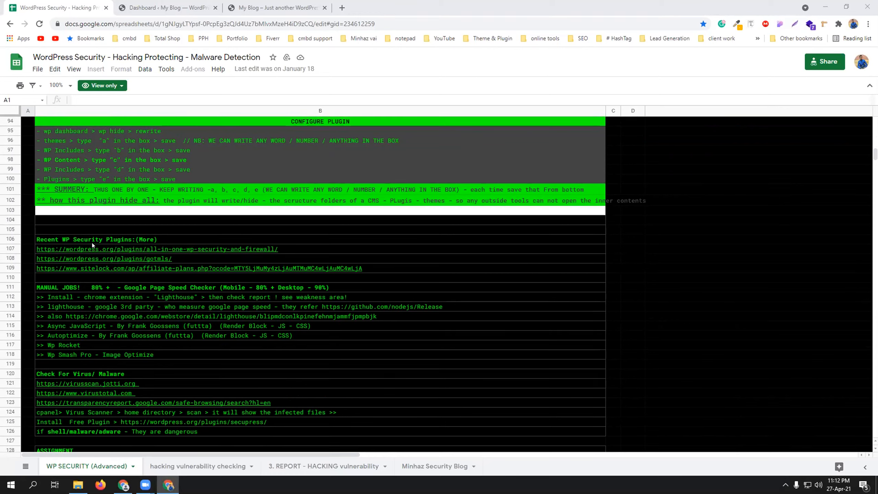
{"action": "scroll", "coordinate": [150, 318], "scroll_direction": "down", "scroll_amount": 2}
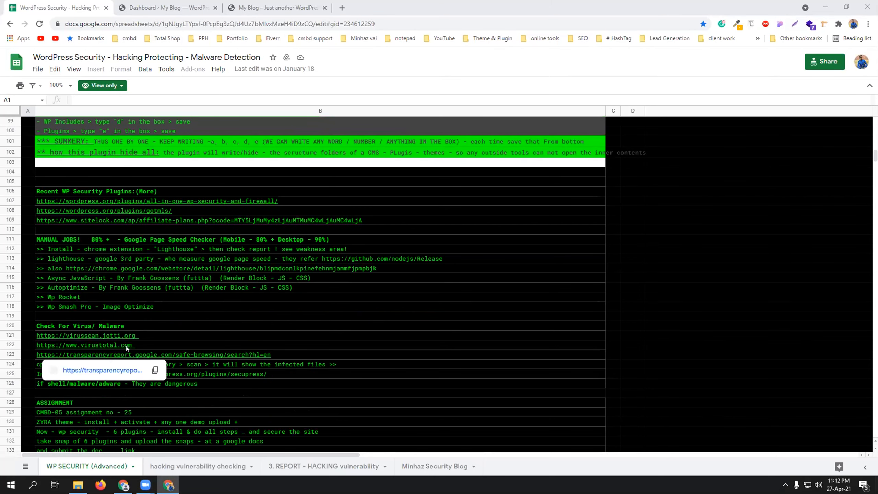
{"action": "scroll", "coordinate": [332, 340], "scroll_direction": "up", "scroll_amount": 1}
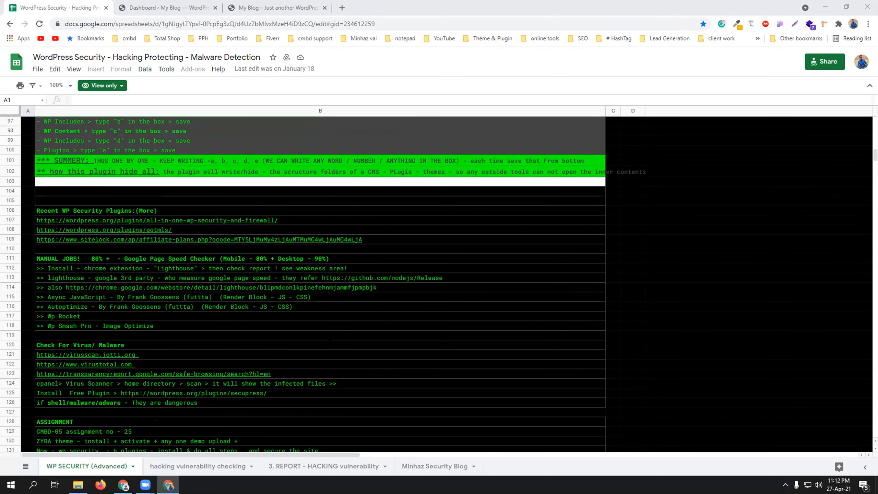
{"action": "scroll", "coordinate": [340, 188], "scroll_direction": "up", "scroll_amount": 20}
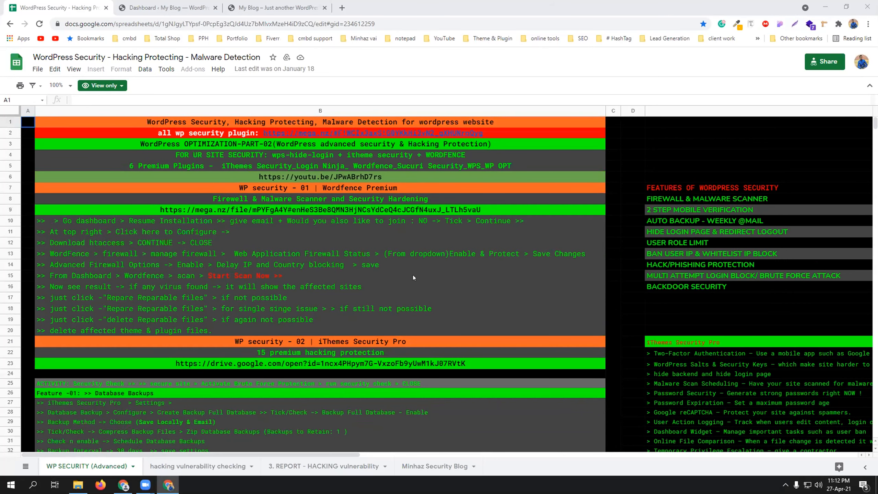
{"action": "scroll", "coordinate": [426, 308], "scroll_direction": "down", "scroll_amount": 5}
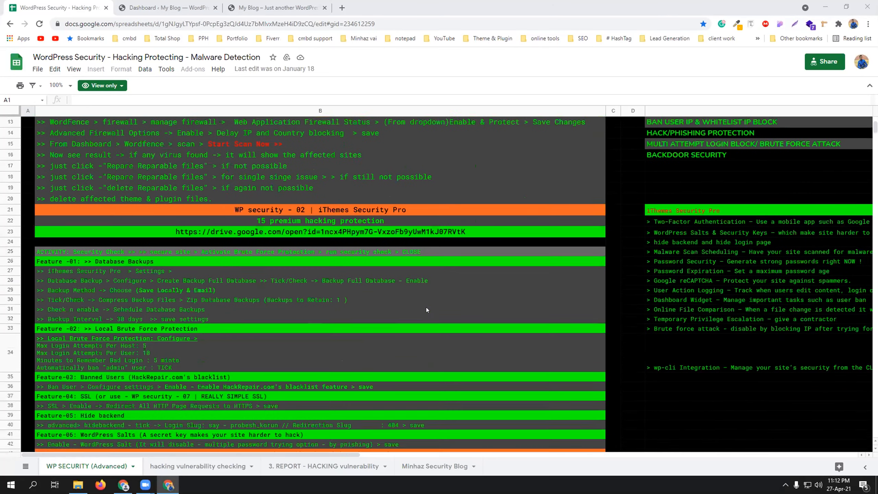
{"action": "scroll", "coordinate": [426, 309], "scroll_direction": "down", "scroll_amount": 3}
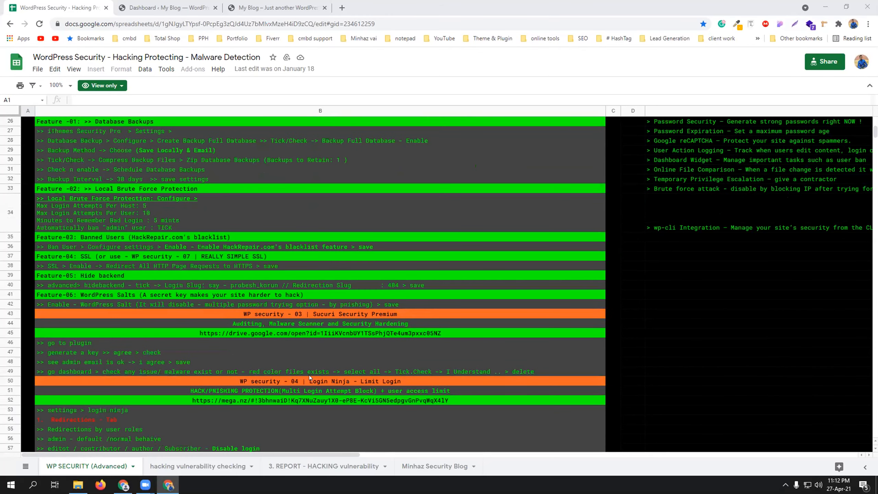
{"action": "scroll", "coordinate": [363, 350], "scroll_direction": "down", "scroll_amount": 4}
{"action": "scroll", "coordinate": [396, 360], "scroll_direction": "up", "scroll_amount": 10}
{"action": "scroll", "coordinate": [347, 260], "scroll_direction": "up", "scroll_amount": 3}
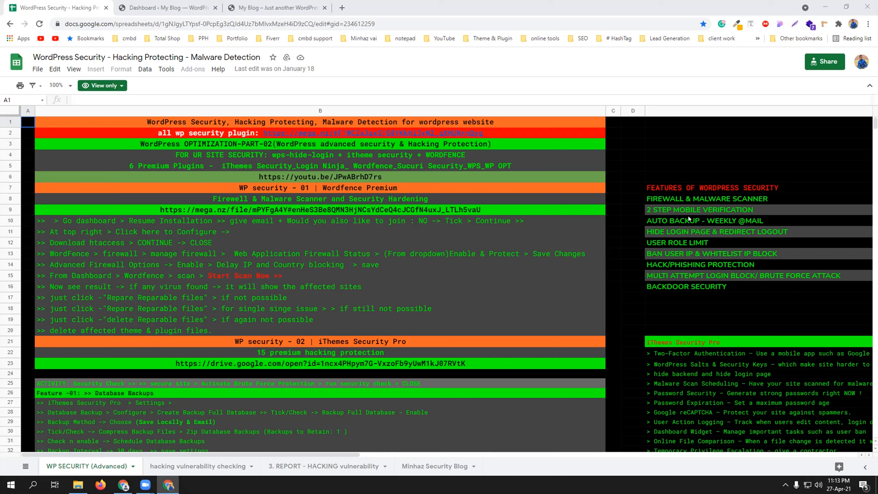
{"action": "left_click", "coordinate": [677, 200]}
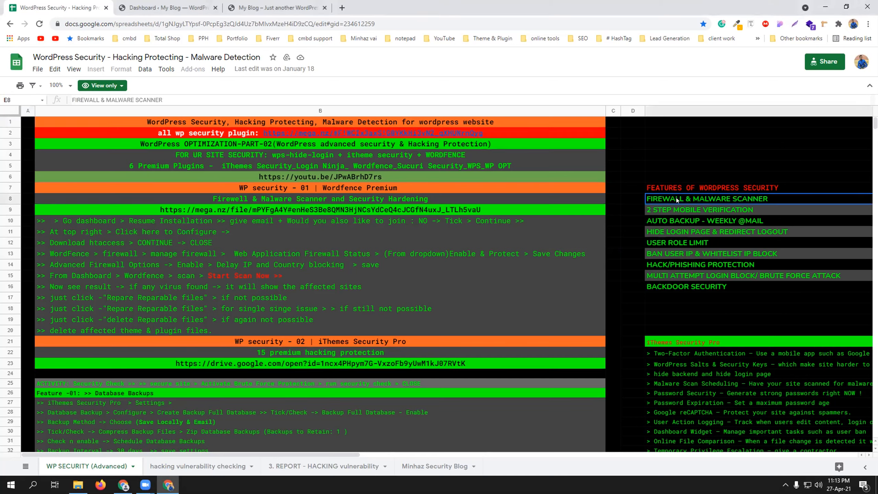
{"action": "key", "text": "shift+Down"}
{"action": "key", "text": "shift+Down"}
{"action": "key", "text": "shift+Down"}
{"action": "key", "text": "shift+Down"}
{"action": "key", "text": "shift+Down"}
{"action": "key", "text": "shift+Down"}
{"action": "key", "text": "shift+Down"}
{"action": "key", "text": "shift+Down"}
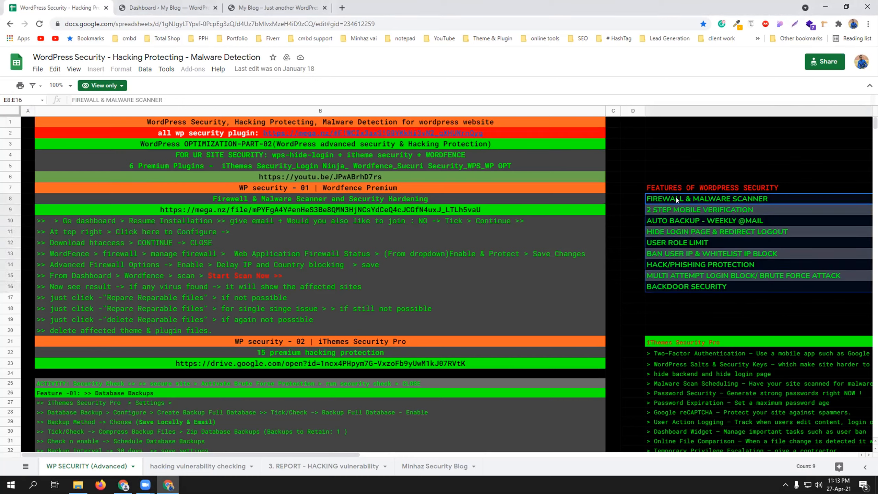
{"action": "left_click", "coordinate": [624, 239]}
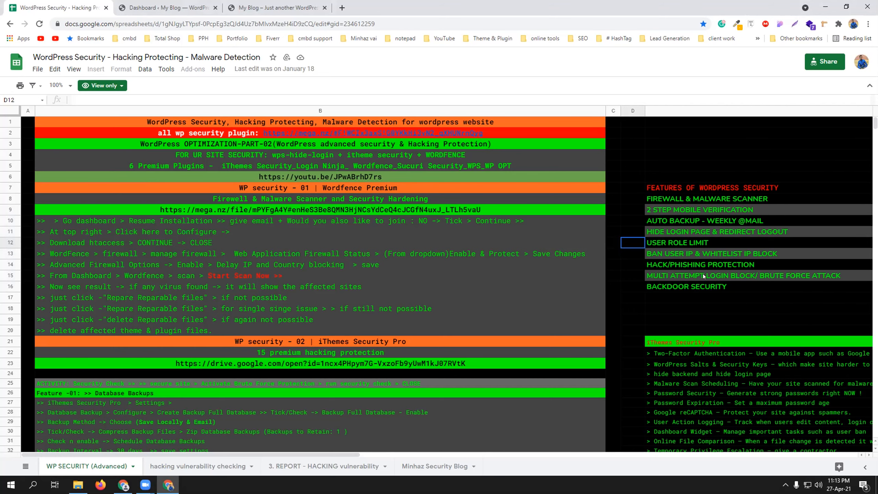
{"action": "scroll", "coordinate": [749, 266], "scroll_direction": "down", "scroll_amount": 3}
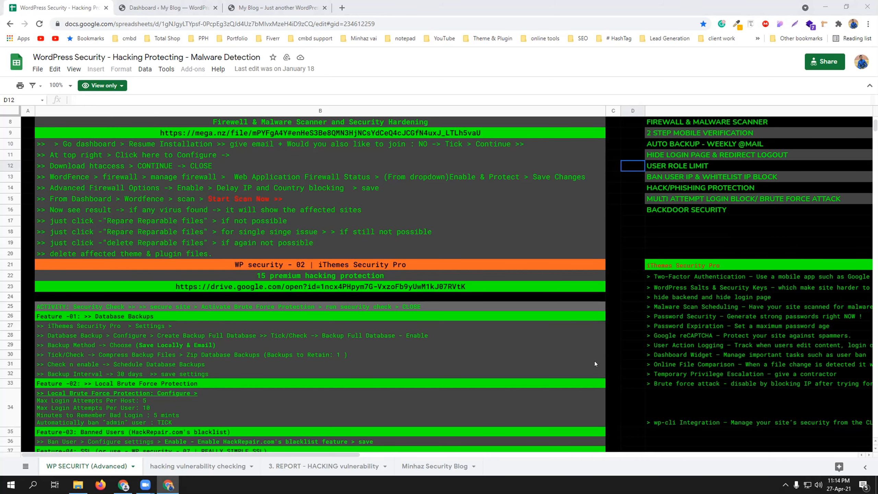
{"action": "left_click", "coordinate": [204, 8]}
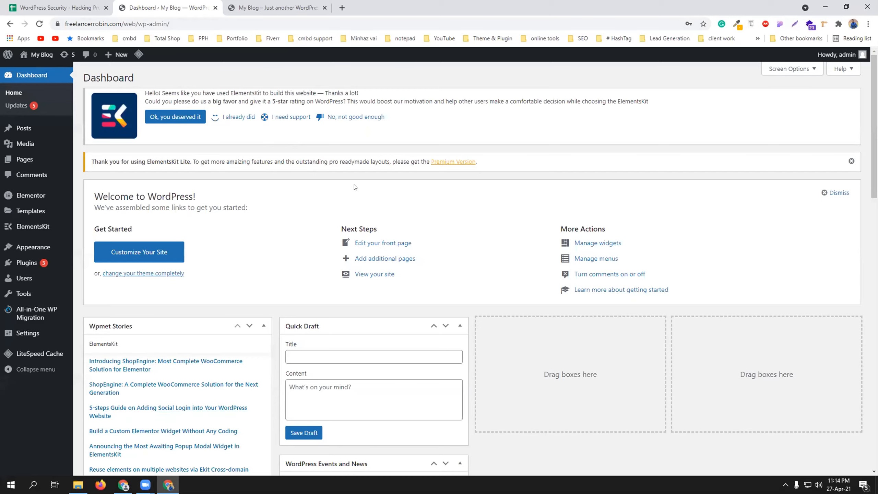
{"action": "left_click", "coordinate": [235, 5]}
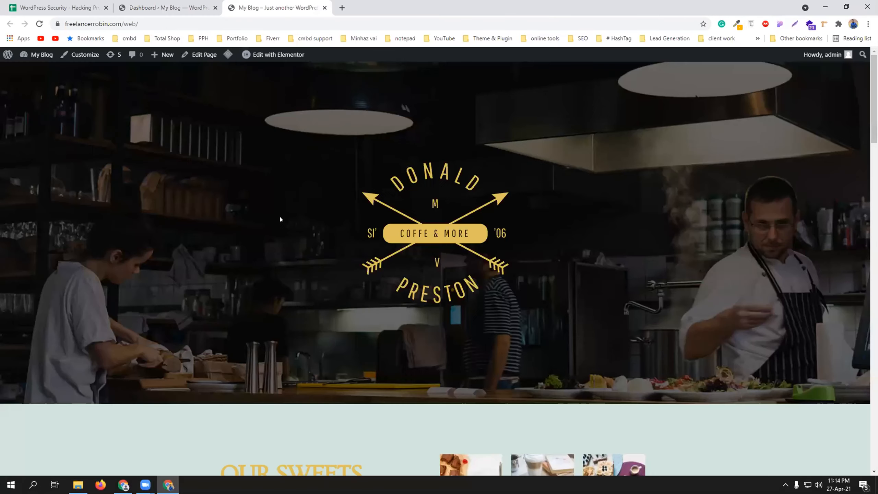
{"action": "scroll", "coordinate": [284, 214], "scroll_direction": "down", "scroll_amount": 15}
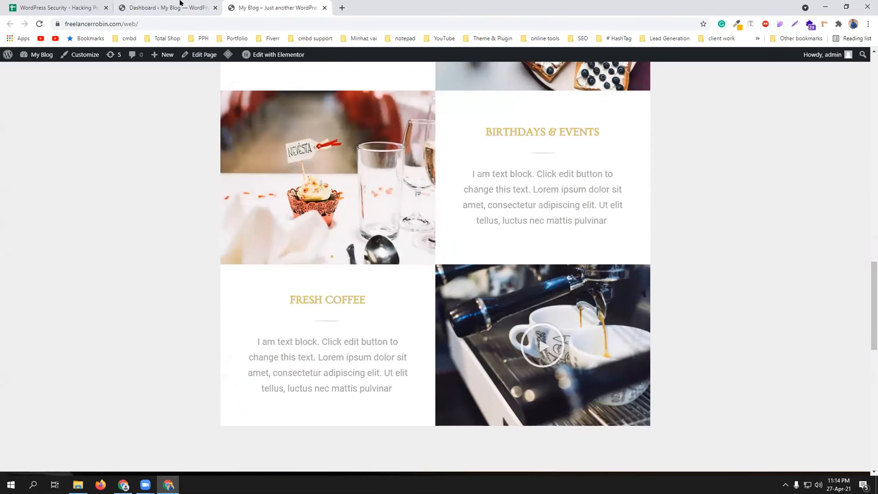
{"action": "left_click", "coordinate": [179, 5]}
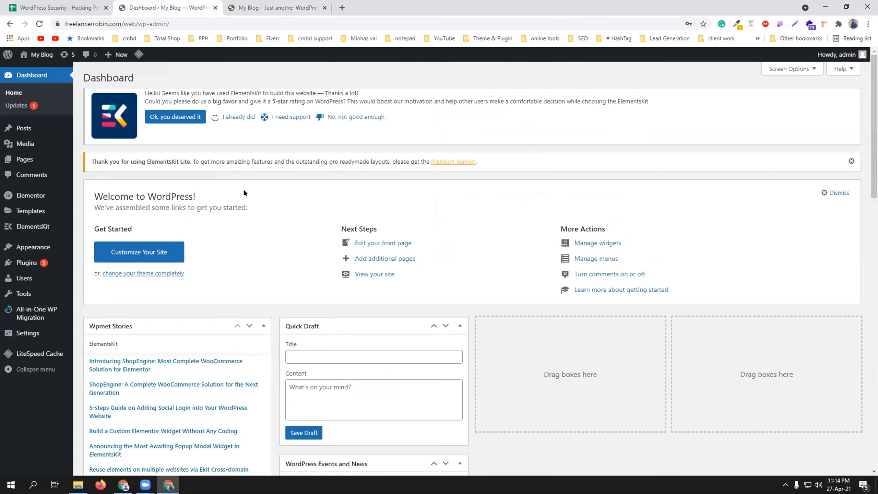
{"action": "left_click", "coordinate": [97, 4]}
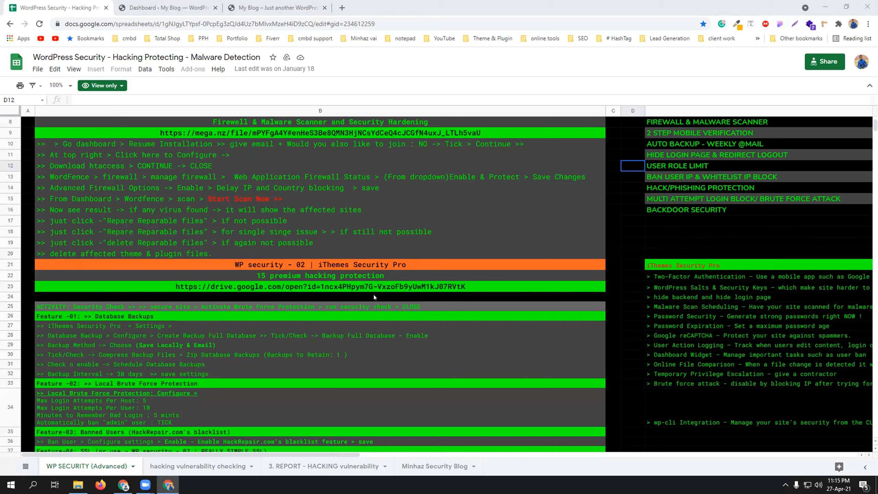
{"action": "mouse_move", "coordinate": [365, 288]}
{"action": "scroll", "coordinate": [207, 329], "scroll_direction": "down", "scroll_amount": 1}
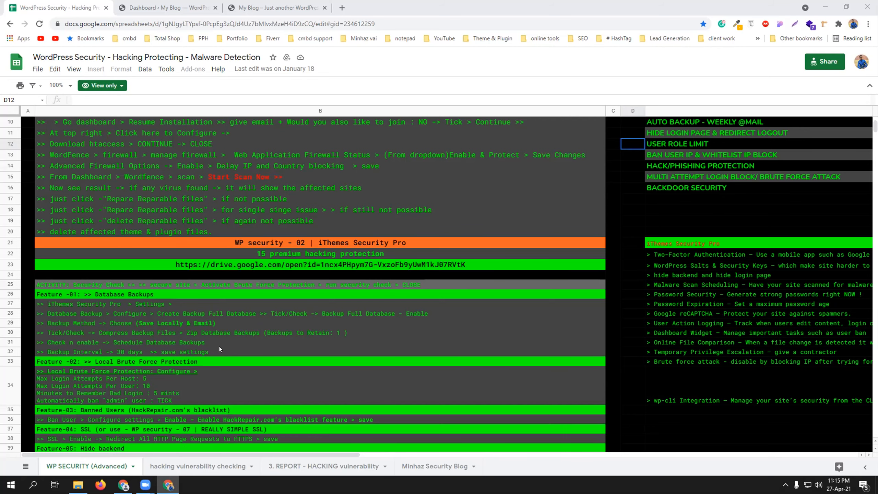
{"action": "scroll", "coordinate": [326, 306], "scroll_direction": "up", "scroll_amount": 3}
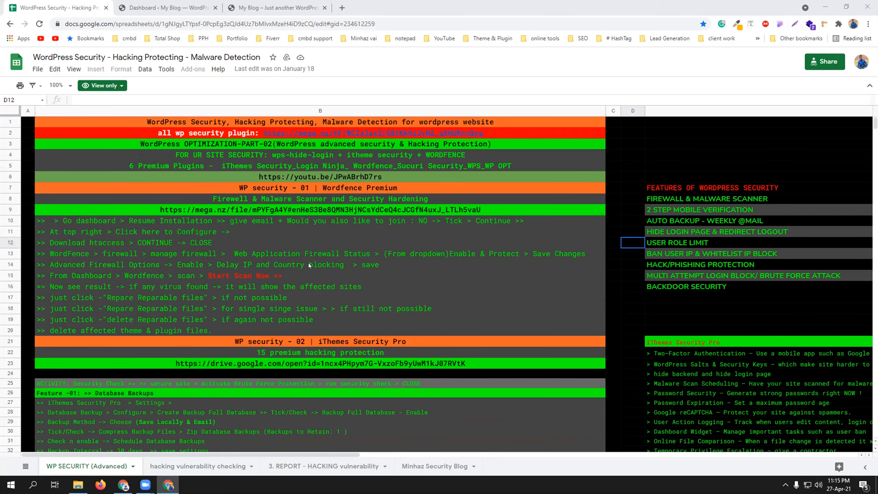
Step: Open Plugins > Add New in a new tab and search the directory for 'i theme'
{"action": "left_click", "coordinate": [166, 8]}
{"action": "mouse_move", "coordinate": [28, 262]}
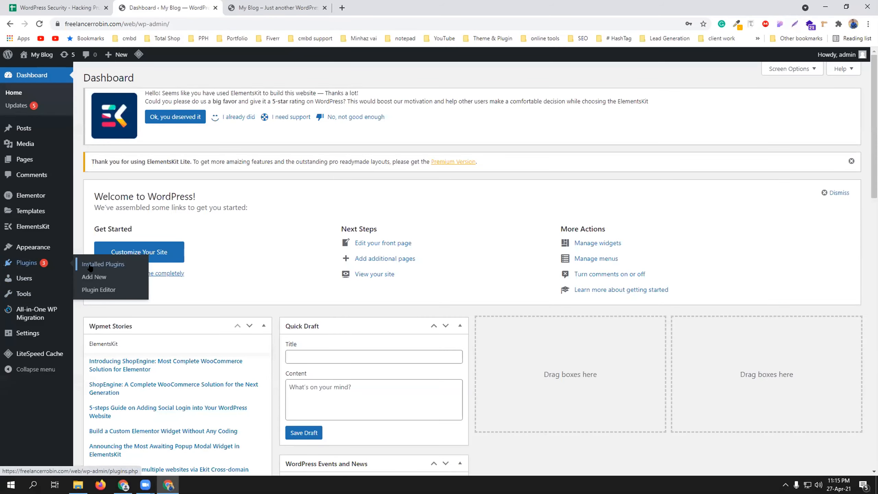
{"action": "middle_click", "coordinate": [92, 264]}
{"action": "left_click", "coordinate": [395, 3]}
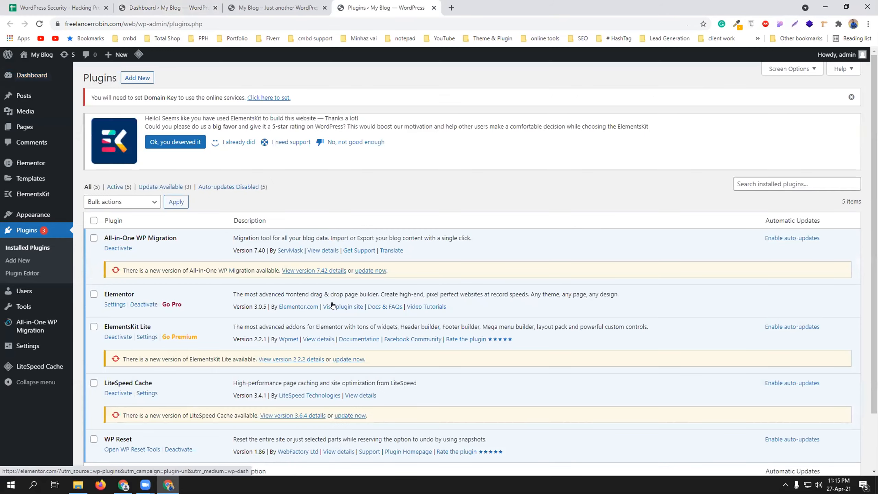
{"action": "left_click", "coordinate": [137, 77]}
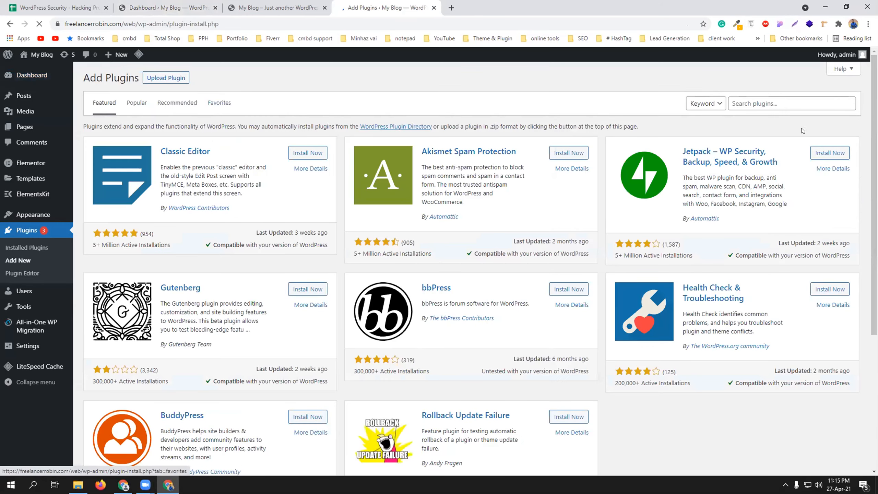
{"action": "left_click", "coordinate": [763, 103]}
{"action": "type", "text": "i theme"}
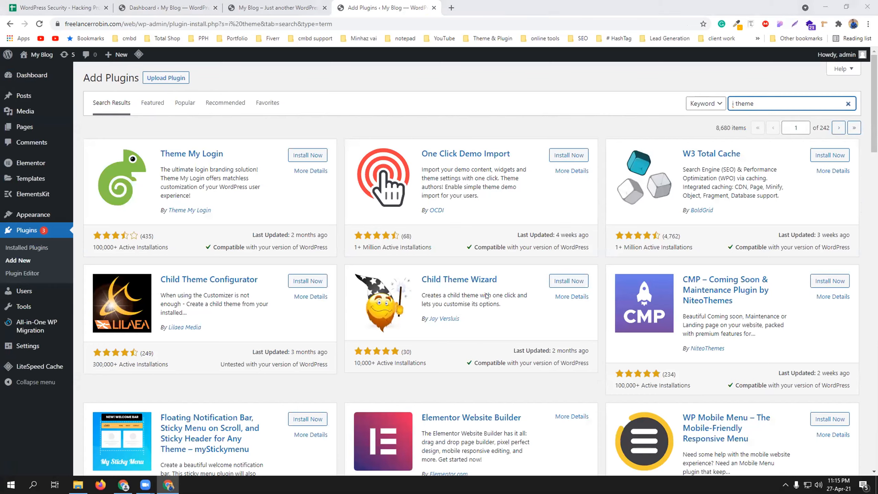
Step: Search for 'iThemes', copied from the notes sheet, then install and activate iThemes Security
{"action": "left_click", "coordinate": [60, 8]}
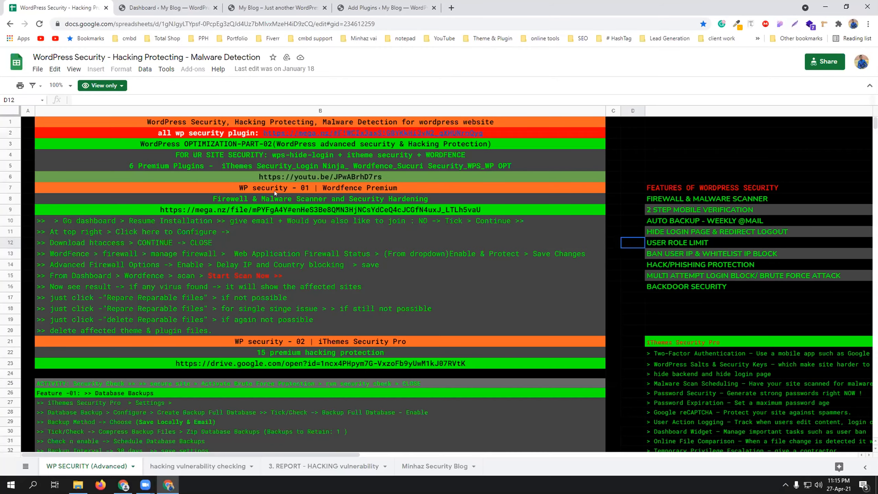
{"action": "left_click", "coordinate": [330, 341]}
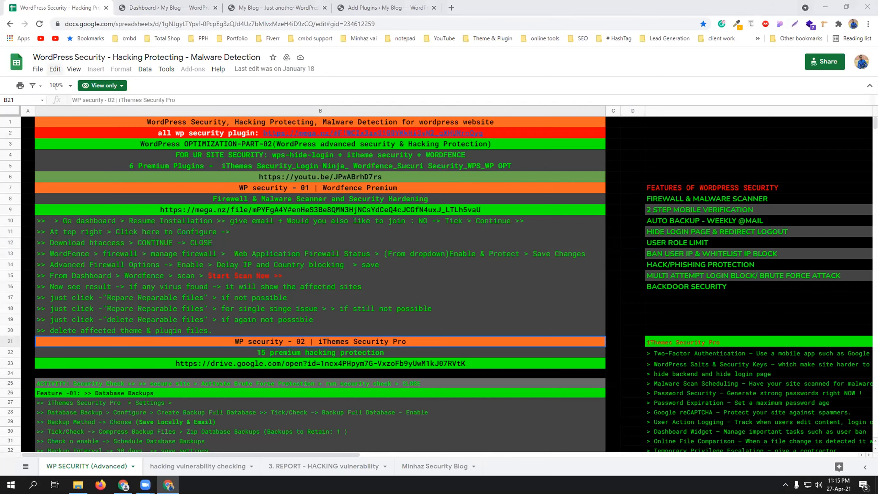
{"action": "left_click_drag", "start_coordinate": [119, 99], "coordinate": [141, 99]}
{"action": "key", "text": "ctrl+c"}
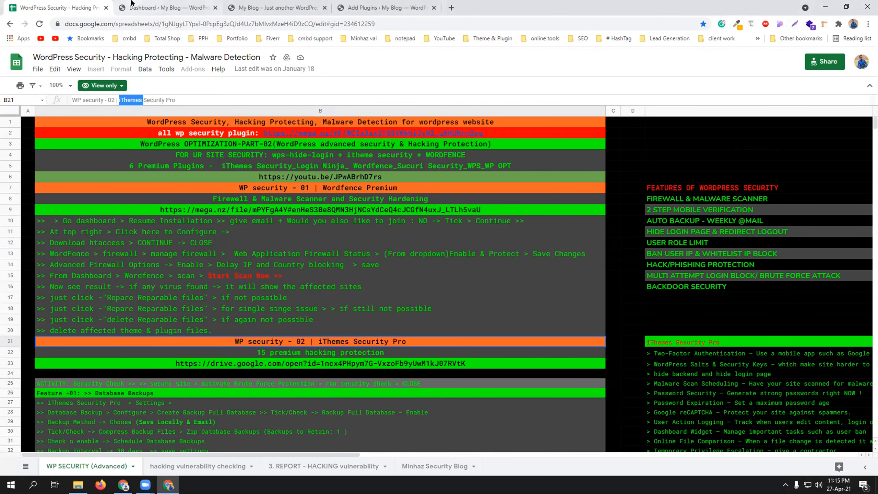
{"action": "left_click", "coordinate": [273, 6]}
{"action": "left_click", "coordinate": [142, 6]}
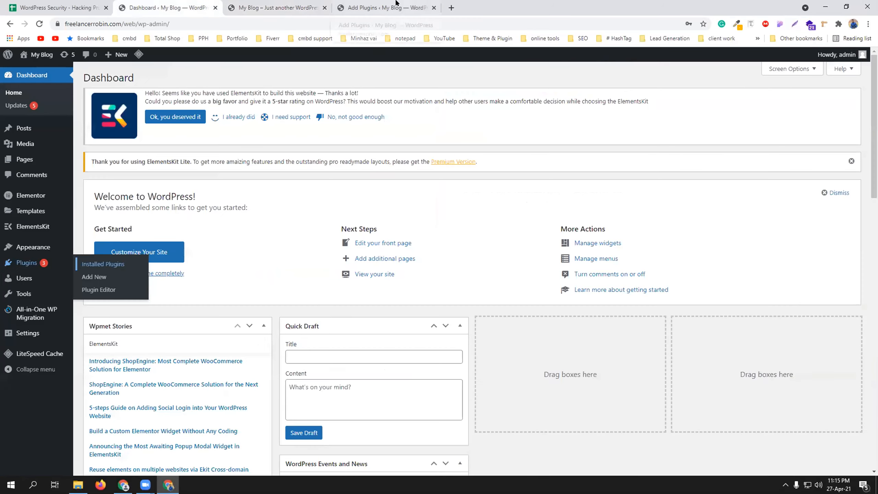
{"action": "left_click", "coordinate": [384, 7]}
{"action": "left_click_drag", "start_coordinate": [754, 104], "coordinate": [711, 102]}
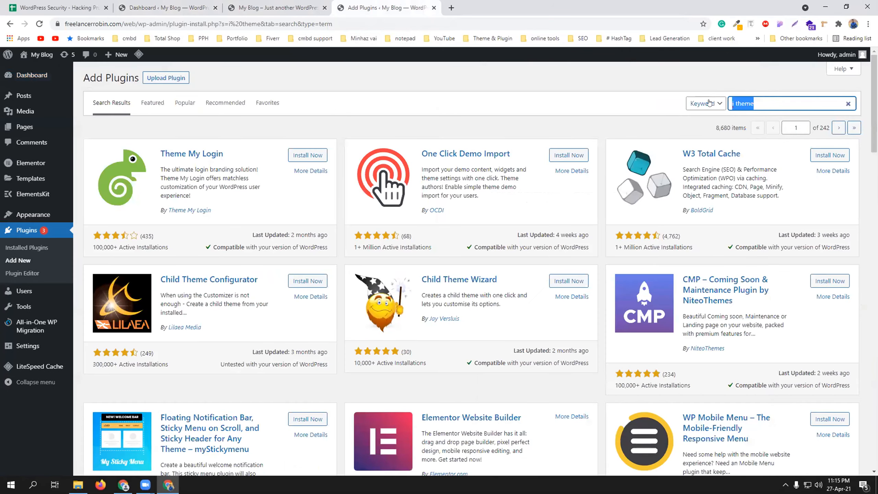
{"action": "key", "text": "ctrl+v"}
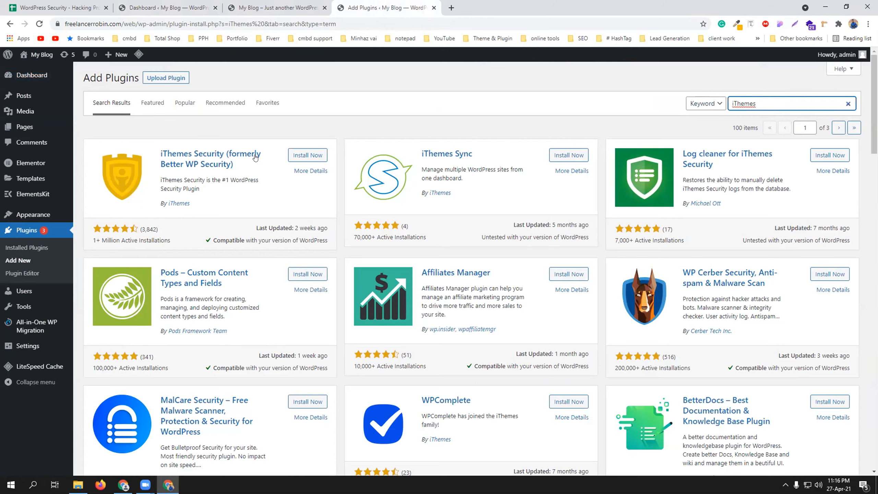
{"action": "left_click", "coordinate": [307, 155]}
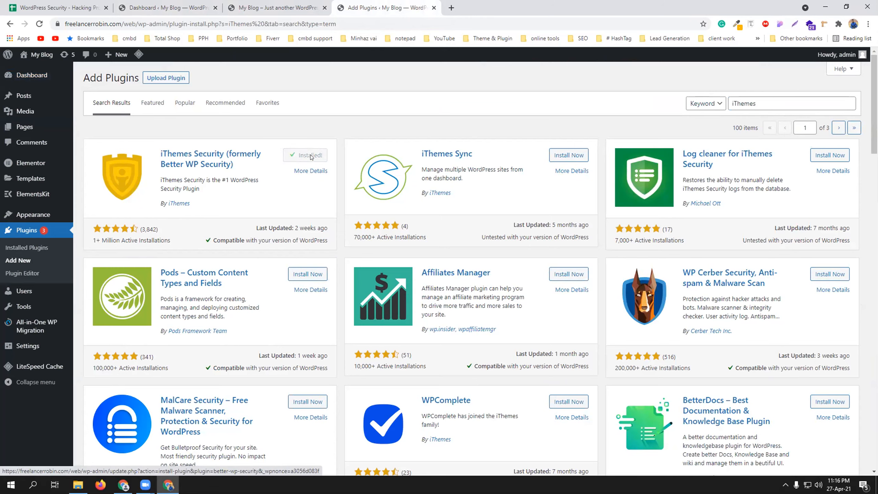
{"action": "left_click", "coordinate": [76, 6]}
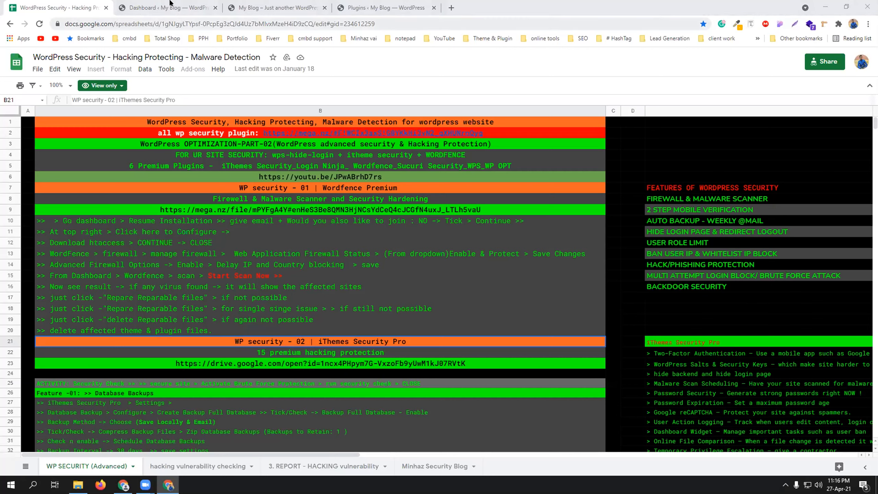
Step: From iThemes Security settings, run Secure Site with 'Enable Security Check Pro' ticked
{"action": "left_click", "coordinate": [360, 6]}
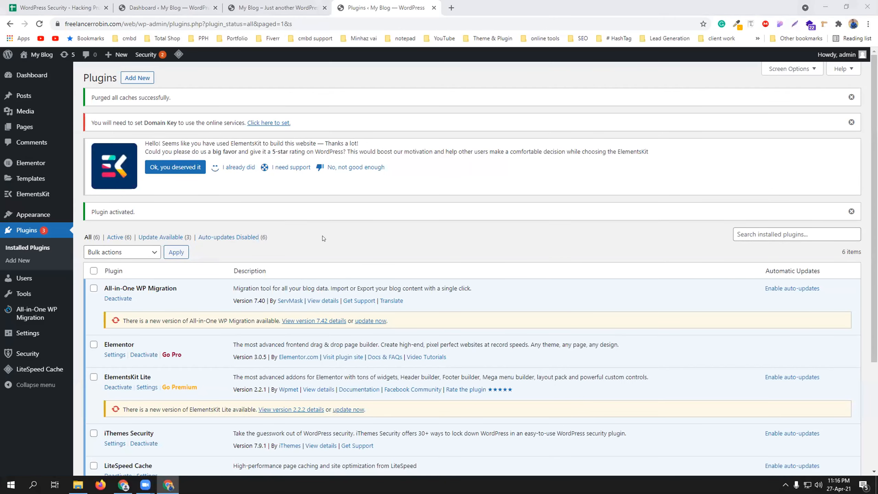
{"action": "mouse_move", "coordinate": [27, 355]}
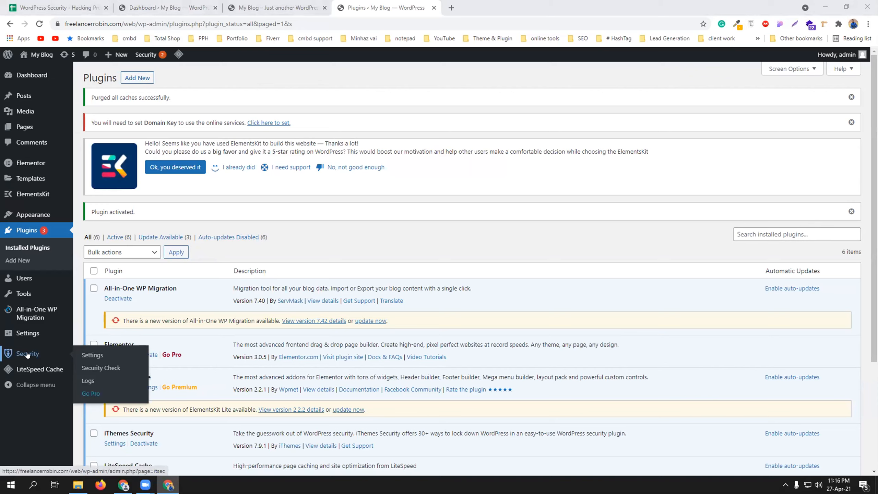
{"action": "left_click", "coordinate": [92, 355]}
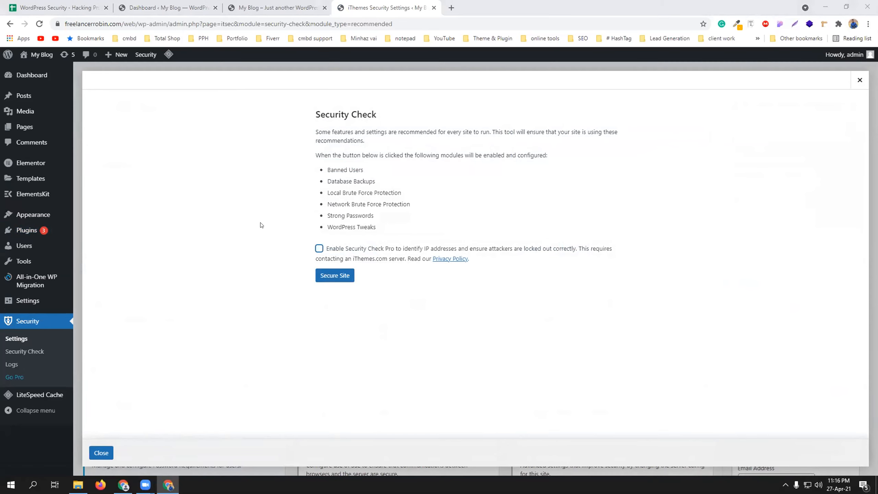
{"action": "left_click", "coordinate": [319, 249]}
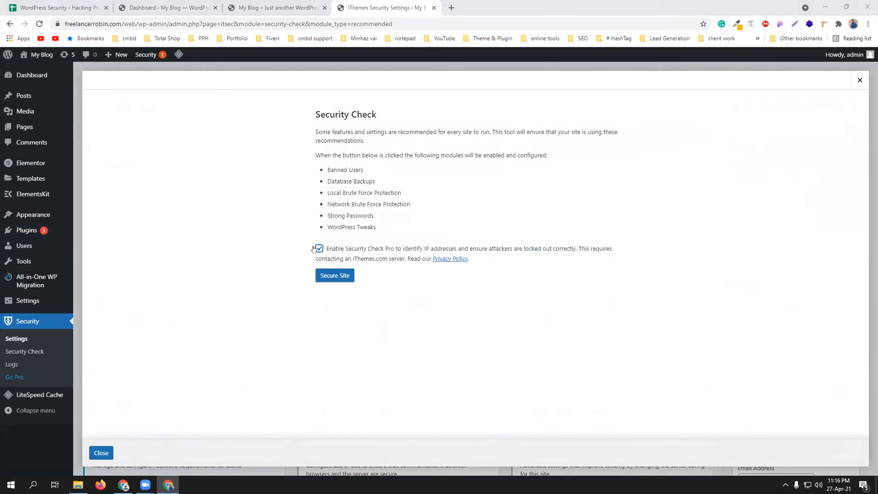
{"action": "left_click", "coordinate": [326, 276]}
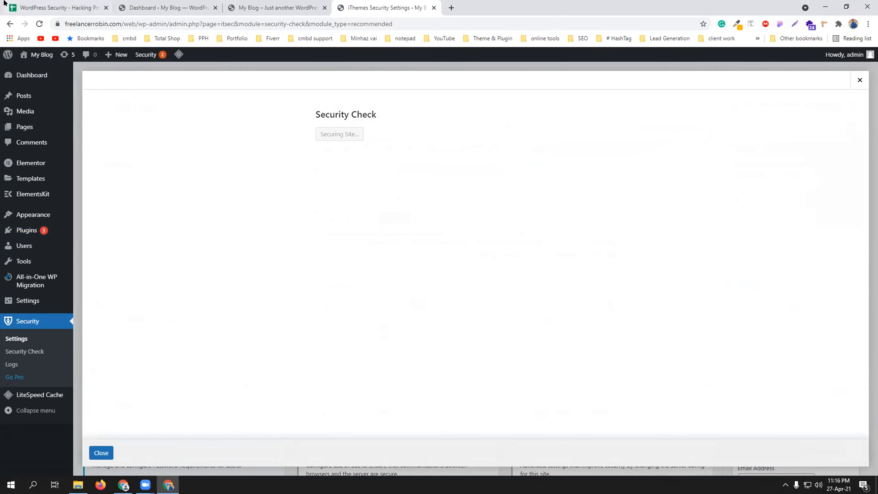
{"action": "left_click", "coordinate": [32, 10]}
{"action": "scroll", "coordinate": [313, 316], "scroll_direction": "down", "scroll_amount": 1}
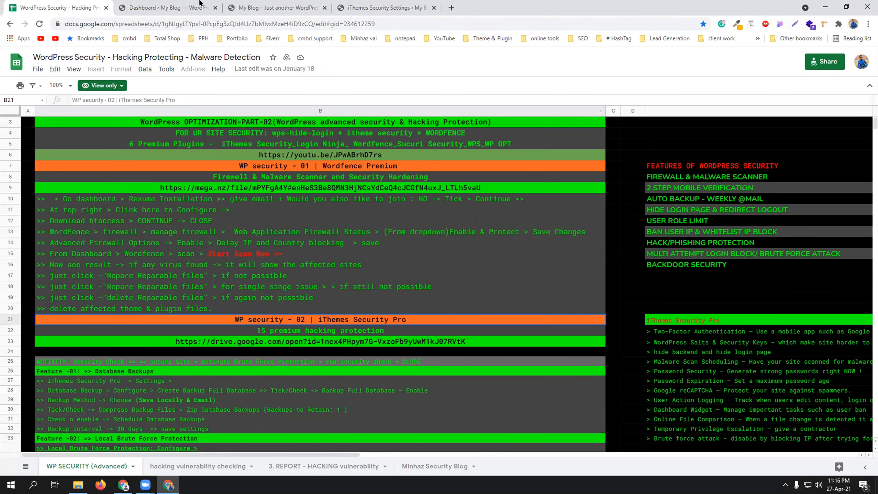
Step: Enable the HTTPS redirect and Network Brute Force Protection, rerun Secure Site, and close the Security Check
{"action": "left_click", "coordinate": [384, 8]}
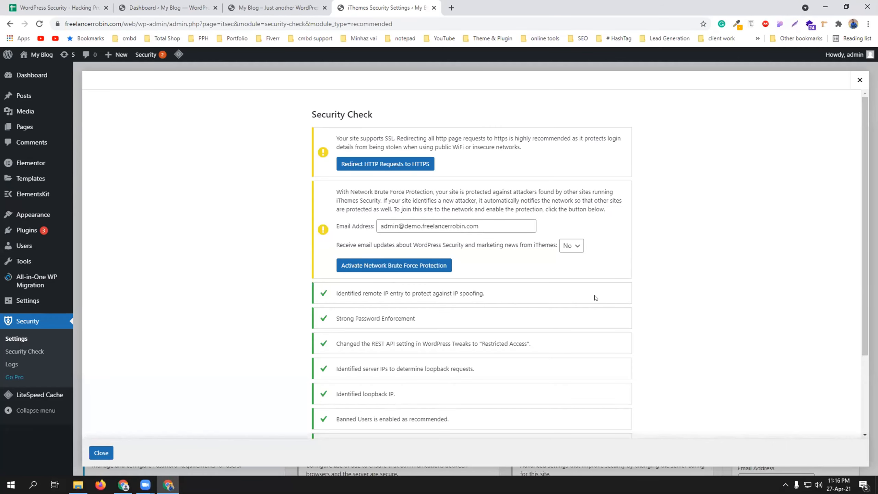
{"action": "scroll", "coordinate": [425, 289], "scroll_direction": "down", "scroll_amount": 1}
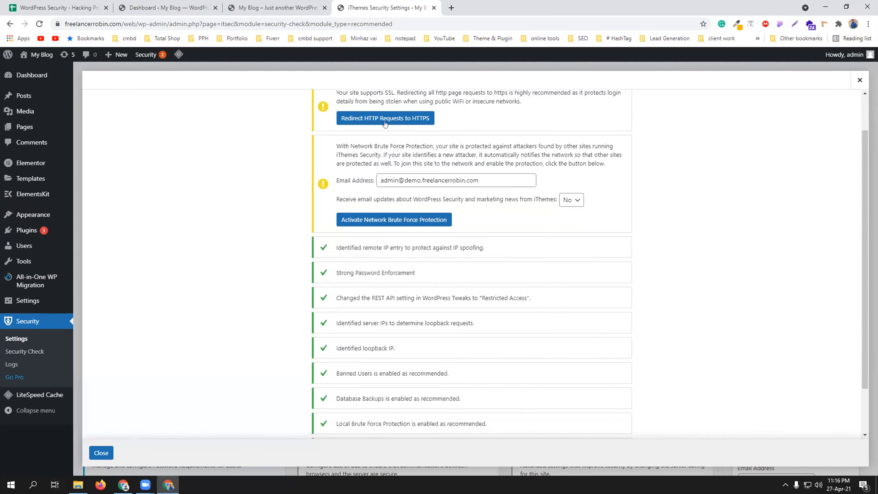
{"action": "left_click", "coordinate": [384, 118]}
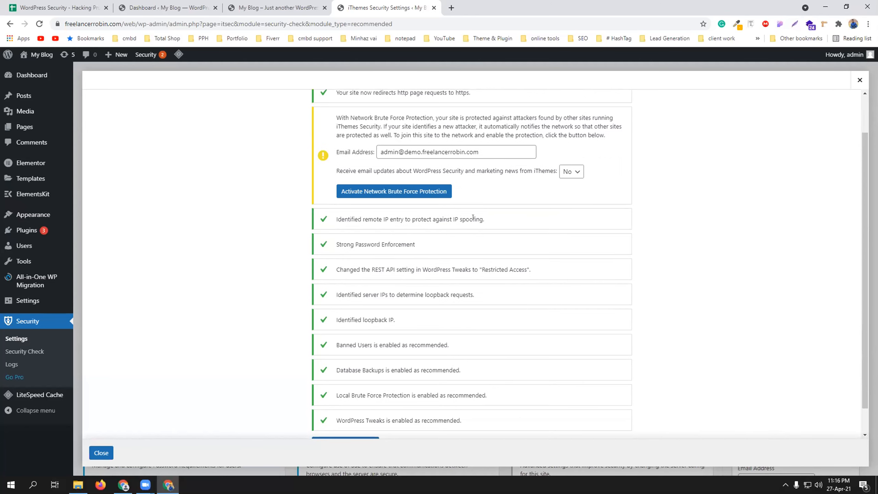
{"action": "left_click", "coordinate": [380, 193]}
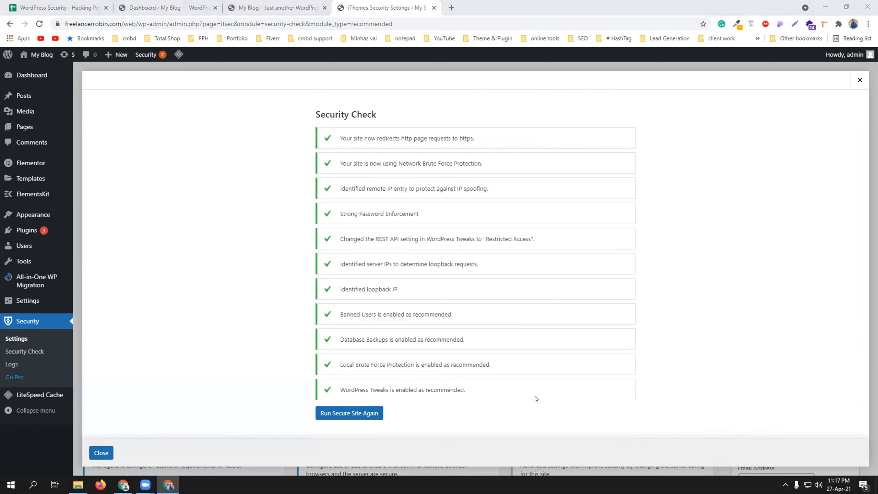
{"action": "left_click", "coordinate": [359, 416]}
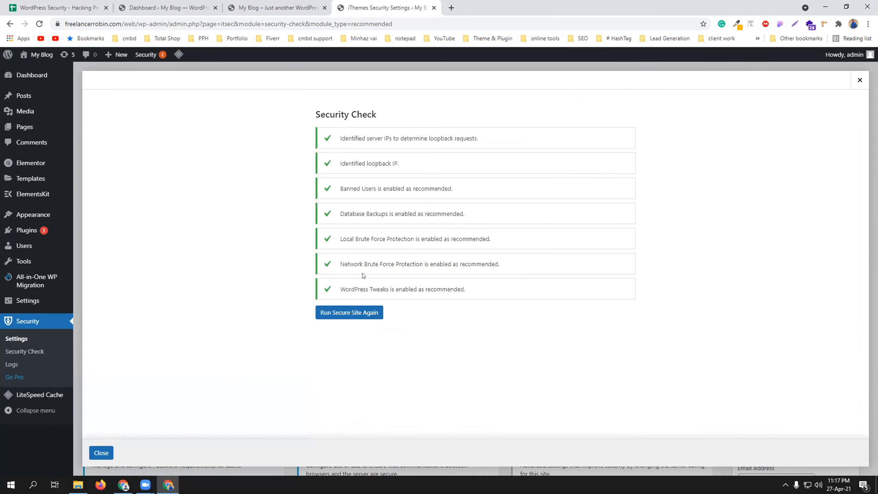
{"action": "left_click", "coordinate": [101, 453]}
{"action": "left_click", "coordinate": [59, 8]}
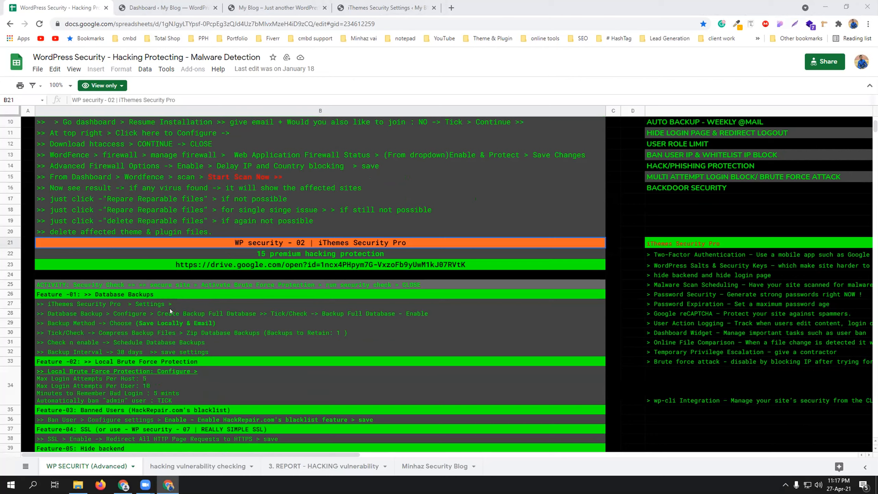
Step: Open the Database Backups settings and tick Backup Full Database
{"action": "left_click", "coordinate": [383, 8]}
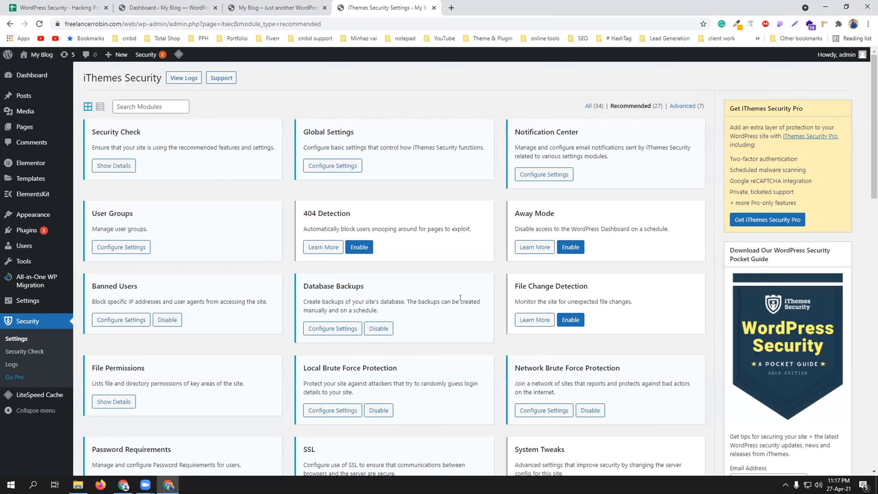
{"action": "left_click", "coordinate": [332, 328]}
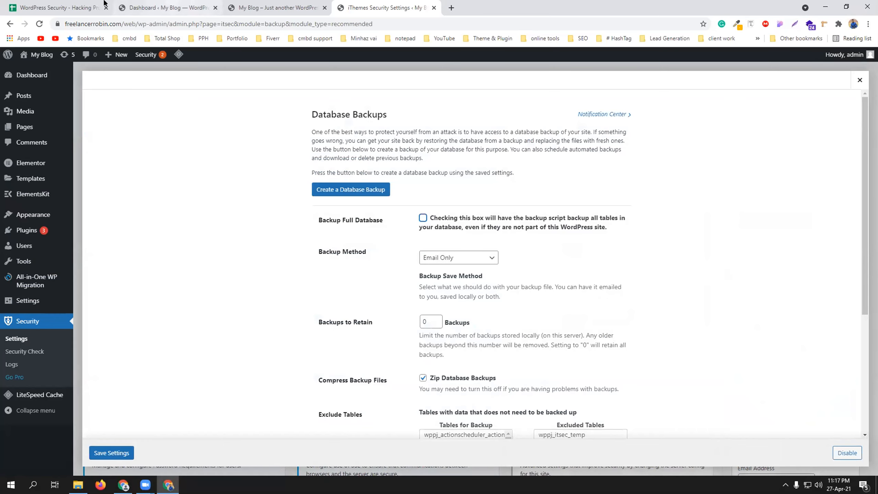
{"action": "left_click", "coordinate": [59, 8]}
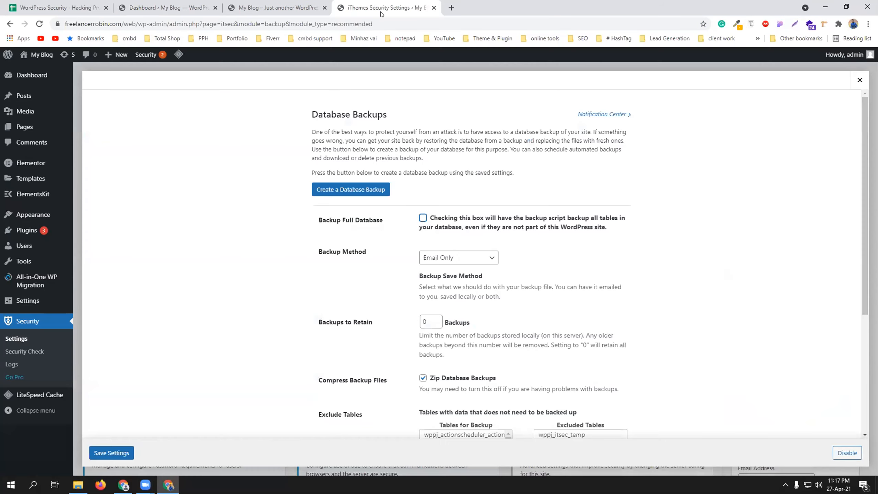
{"action": "left_click", "coordinate": [384, 8]}
{"action": "left_click", "coordinate": [423, 217]}
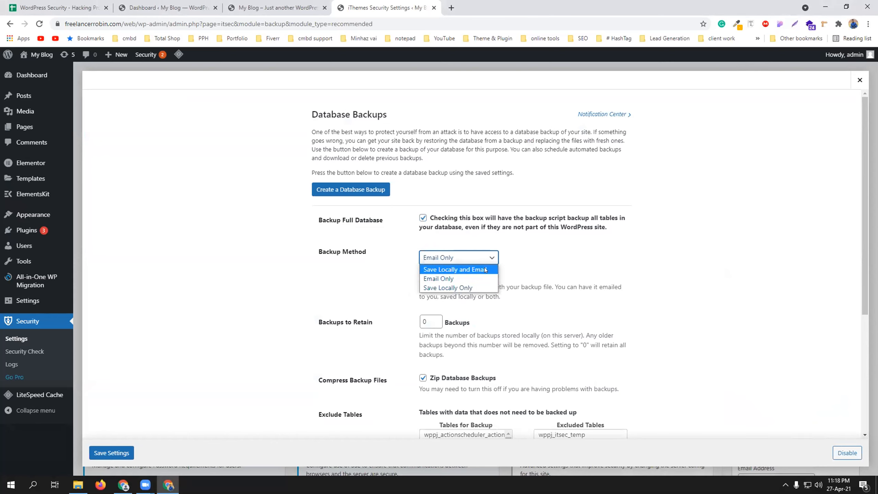
Step: Set the Backup Method to 'Save Locally and Email'
{"action": "left_click", "coordinate": [543, 269]}
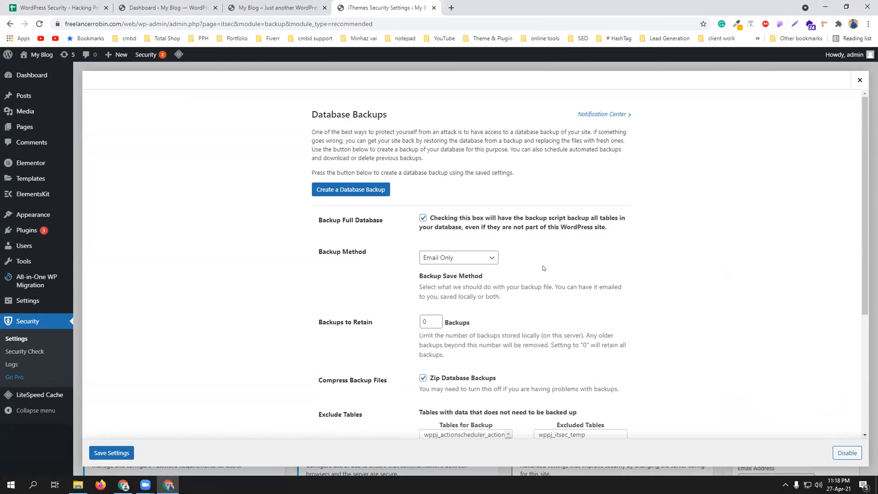
{"action": "left_click", "coordinate": [490, 261]}
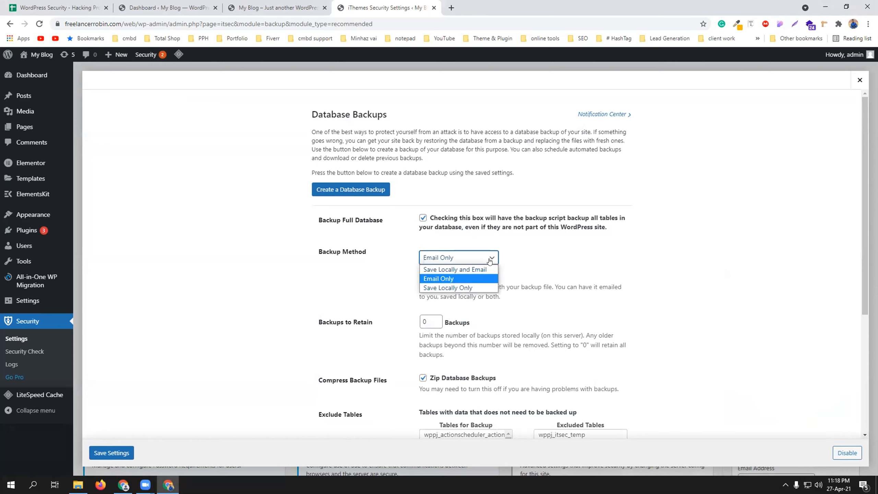
{"action": "left_click", "coordinate": [474, 287]}
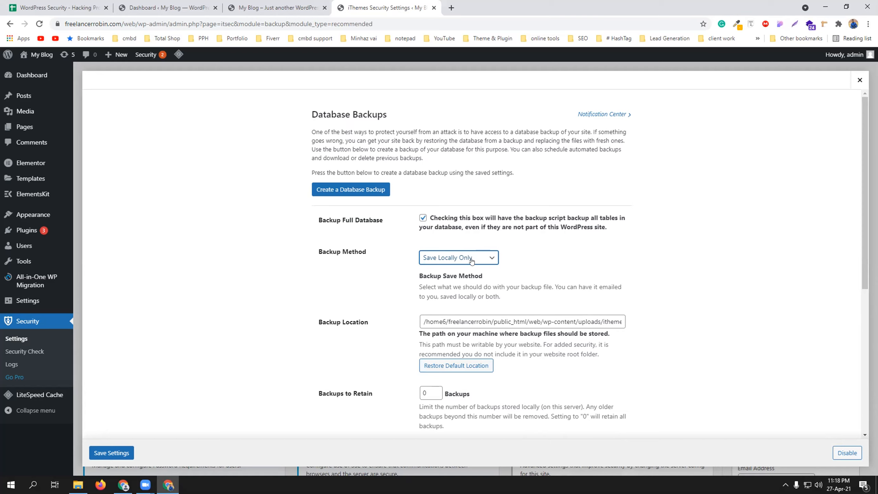
{"action": "left_click", "coordinate": [457, 258]}
{"action": "left_click", "coordinate": [459, 280]}
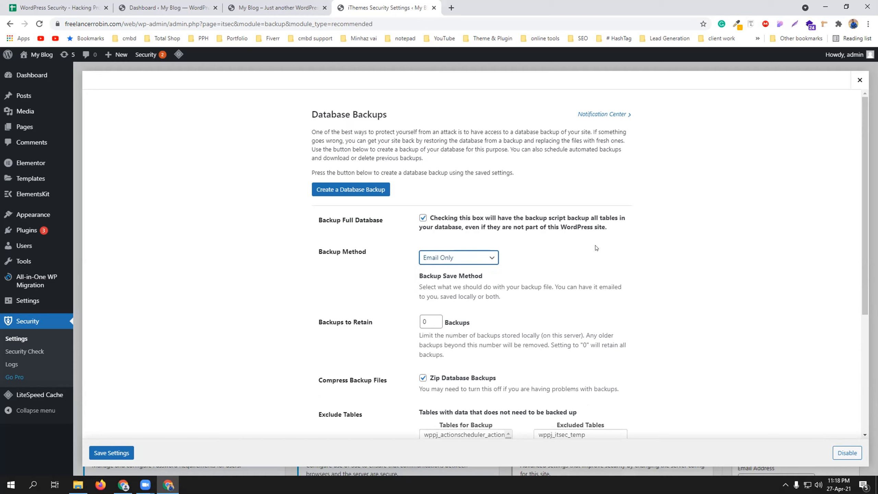
{"action": "left_click", "coordinate": [479, 260]}
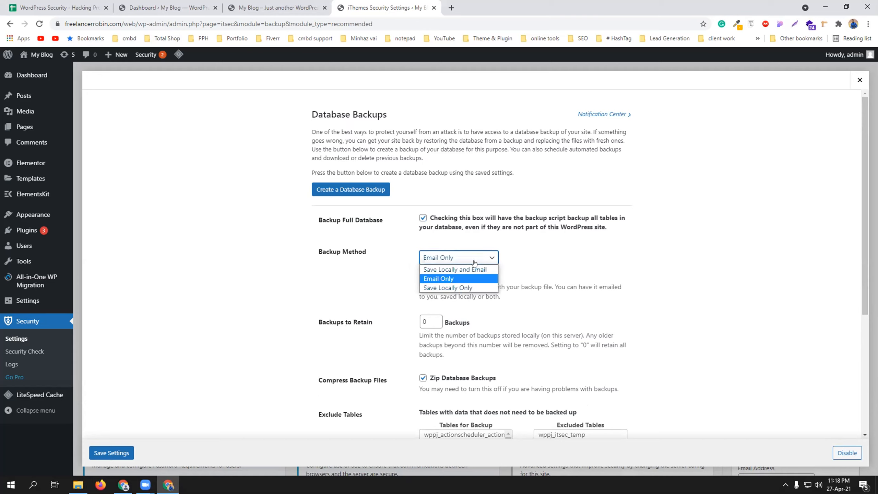
{"action": "left_click", "coordinate": [477, 269]}
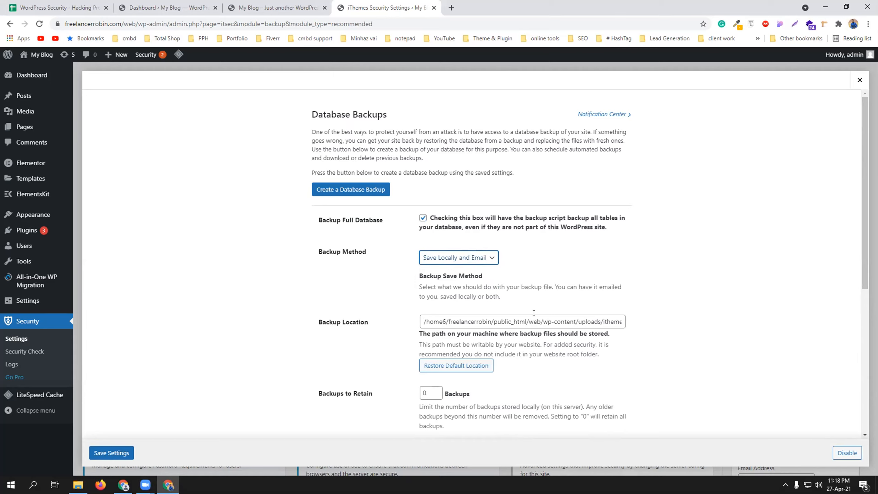
Step: Set Backups to Retain to 2
{"action": "scroll", "coordinate": [544, 281], "scroll_direction": "down", "scroll_amount": 2}
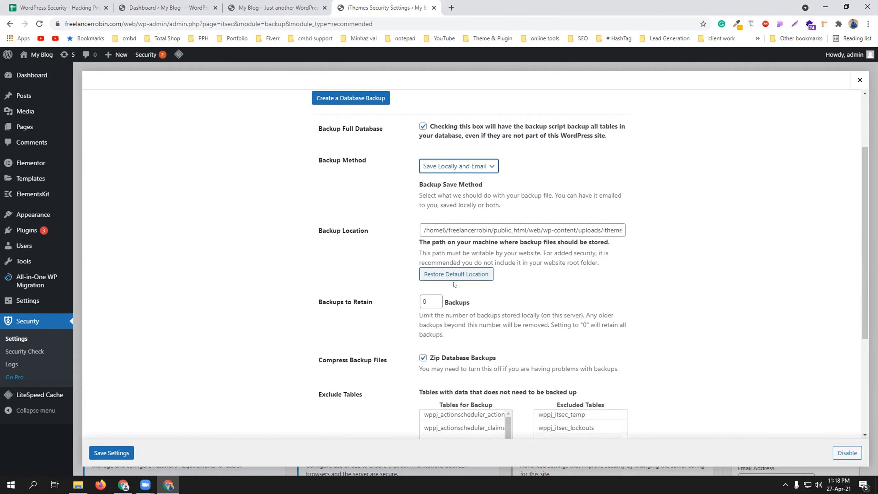
{"action": "double_click", "coordinate": [429, 298]}
{"action": "type", "text": "2"}
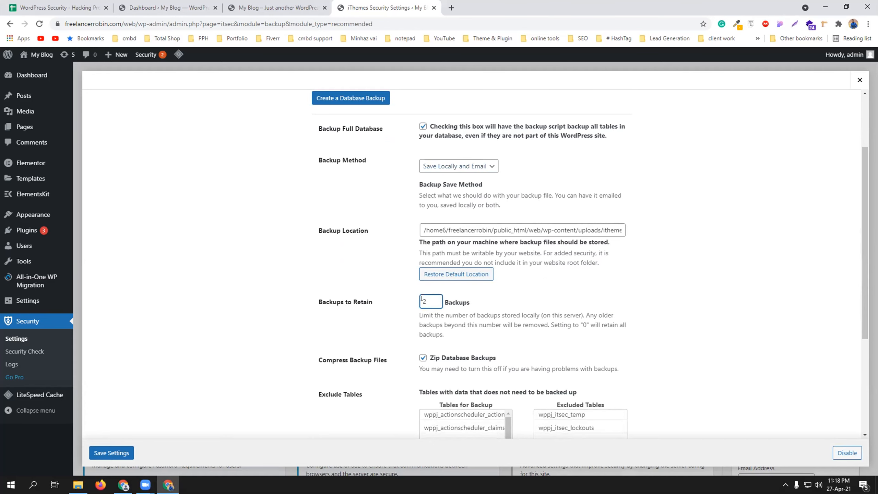
{"action": "scroll", "coordinate": [550, 291], "scroll_direction": "down", "scroll_amount": 3}
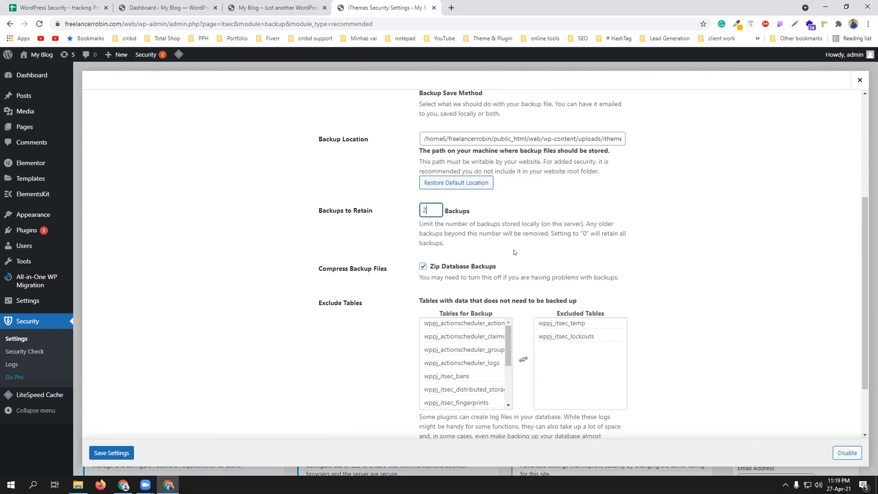
{"action": "scroll", "coordinate": [514, 252], "scroll_direction": "down", "scroll_amount": 3}
{"action": "scroll", "coordinate": [494, 291], "scroll_direction": "down", "scroll_amount": 3}
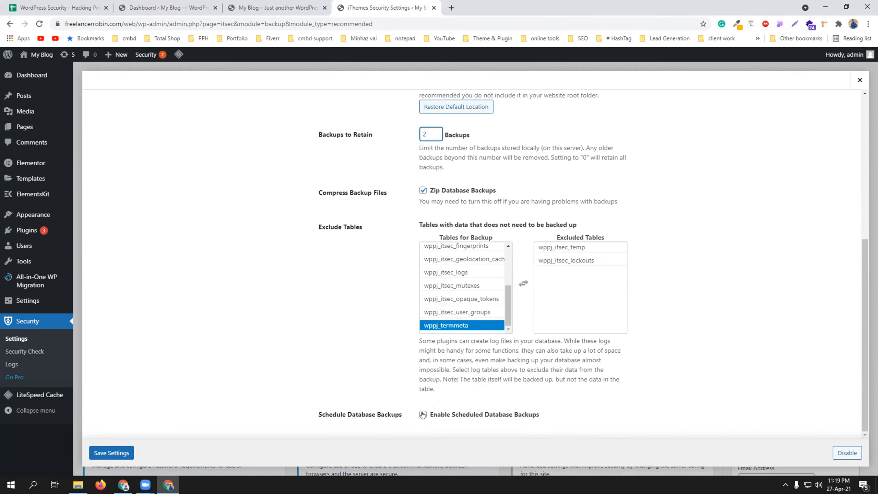
Step: Enable scheduled database backups with a Backup Interval of 7 days
{"action": "left_click", "coordinate": [423, 414]}
{"action": "scroll", "coordinate": [551, 390], "scroll_direction": "down", "scroll_amount": 1}
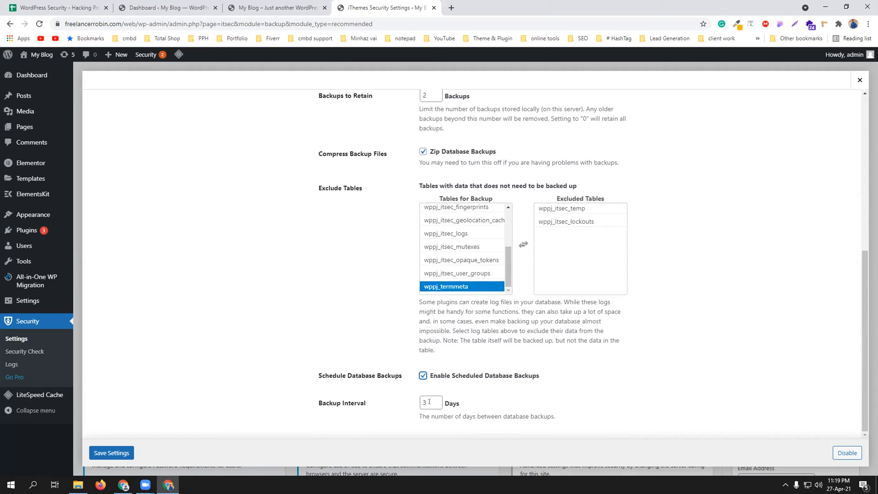
{"action": "left_click", "coordinate": [425, 401]}
{"action": "left_click_drag", "start_coordinate": [424, 400], "coordinate": [418, 401]}
{"action": "type", "text": "7"}
{"action": "left_click", "coordinate": [499, 260]}
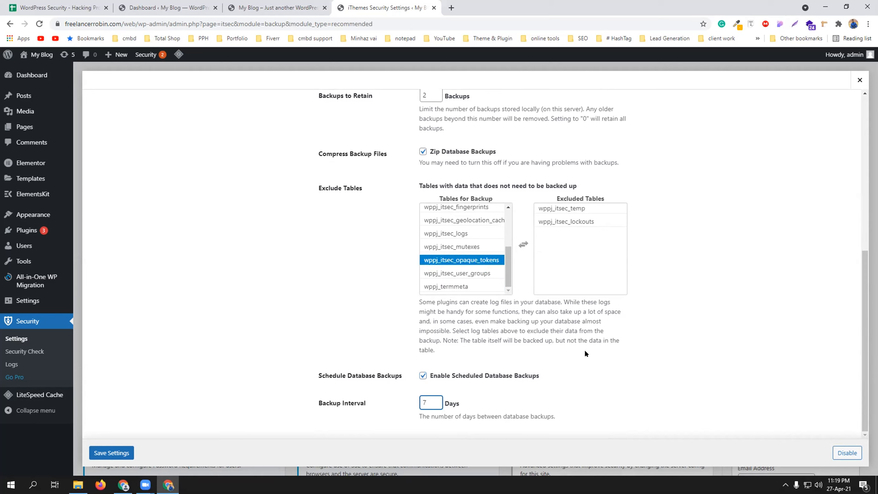
{"action": "scroll", "coordinate": [586, 352], "scroll_direction": "up", "scroll_amount": 5}
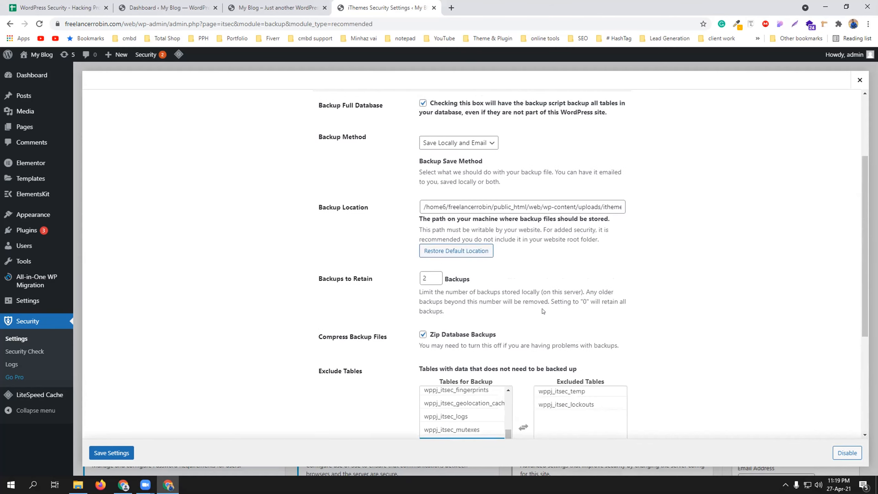
{"action": "scroll", "coordinate": [542, 309], "scroll_direction": "up", "scroll_amount": 3}
{"action": "scroll", "coordinate": [404, 391], "scroll_direction": "down", "scroll_amount": 8}
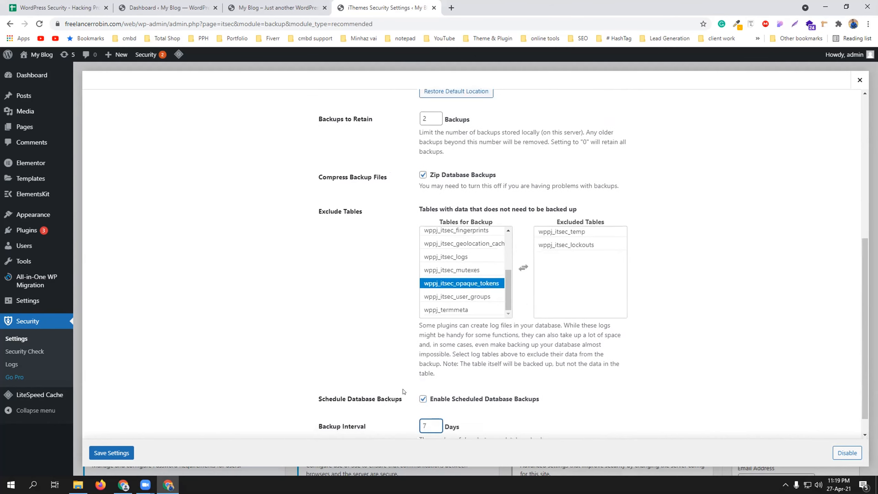
{"action": "scroll", "coordinate": [558, 379], "scroll_direction": "down", "scroll_amount": 1}
Step: Save the database backup settings, check the notes sheet, and return to the iThemes Security modules page
{"action": "left_click", "coordinate": [111, 452]}
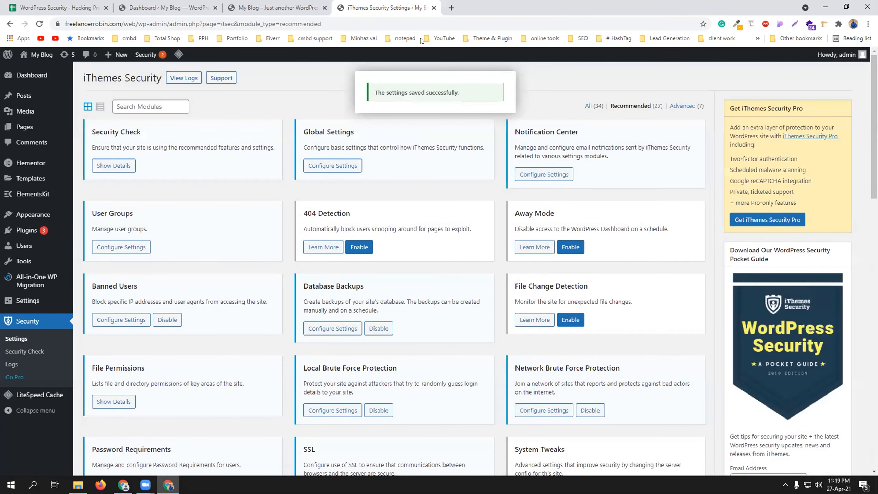
{"action": "left_click", "coordinate": [81, 5]}
{"action": "scroll", "coordinate": [266, 305], "scroll_direction": "up", "scroll_amount": 1}
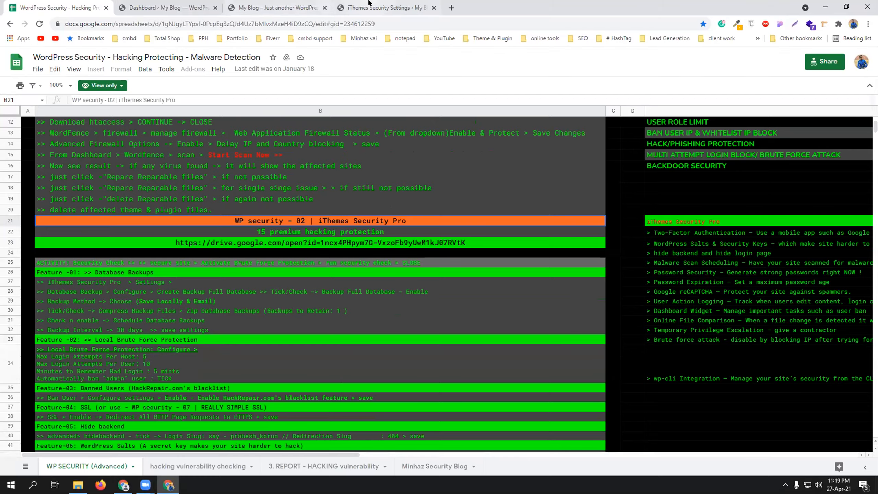
{"action": "left_click", "coordinate": [380, 7]}
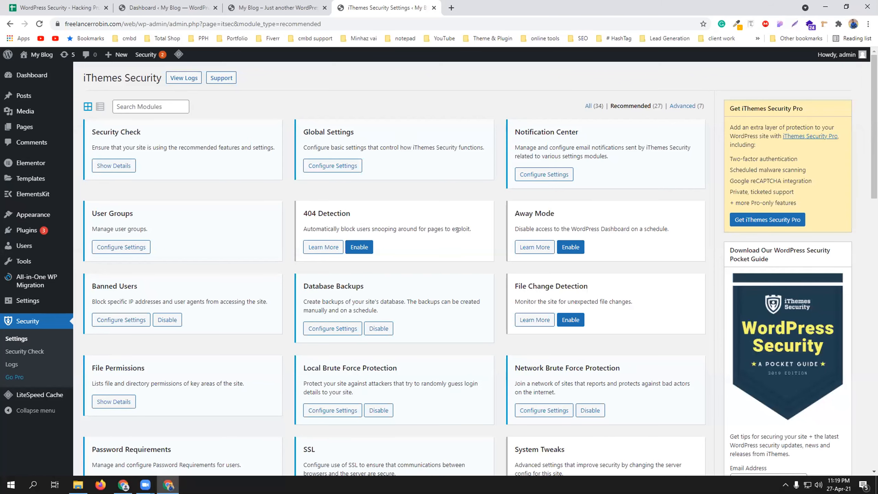
{"action": "scroll", "coordinate": [457, 239], "scroll_direction": "down", "scroll_amount": 2}
Step: Open Configure Settings for Local Brute Force Protection
{"action": "left_click", "coordinate": [333, 319]}
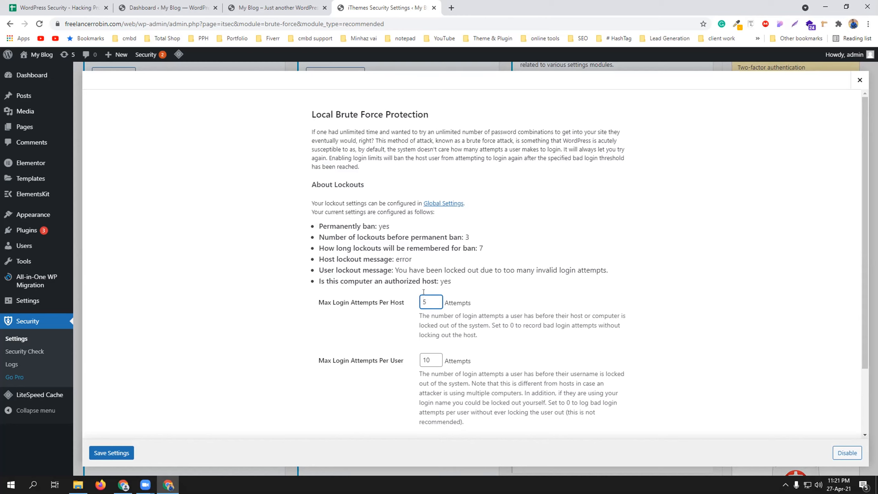
Step: Keep the limits at 5 attempts per host and 10 per user, and tick 'Automatically ban admin user'
{"action": "scroll", "coordinate": [473, 320], "scroll_direction": "down", "scroll_amount": 2}
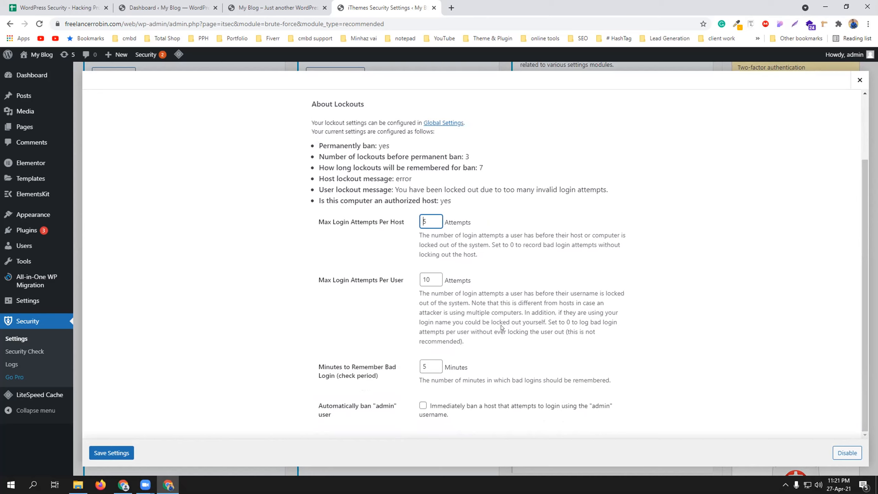
{"action": "left_click", "coordinate": [435, 277]}
{"action": "left_click", "coordinate": [423, 406]}
{"action": "scroll", "coordinate": [464, 393], "scroll_direction": "up", "scroll_amount": 3}
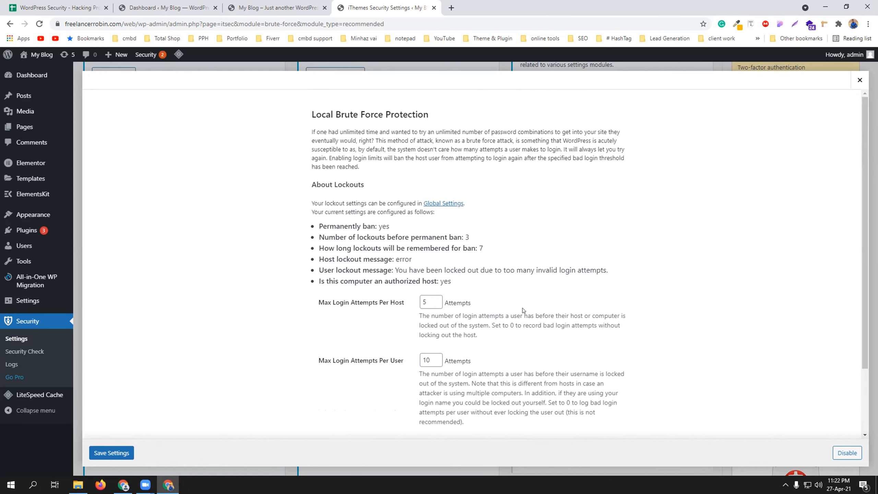
Step: Save the Local Brute Force Protection settings, returning to the modules grid
{"action": "scroll", "coordinate": [523, 311], "scroll_direction": "down", "scroll_amount": 3}
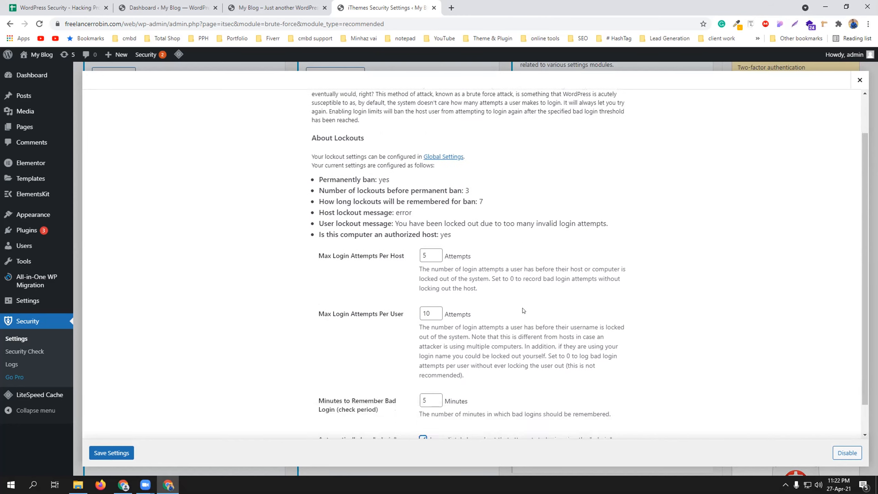
{"action": "left_click", "coordinate": [116, 452]}
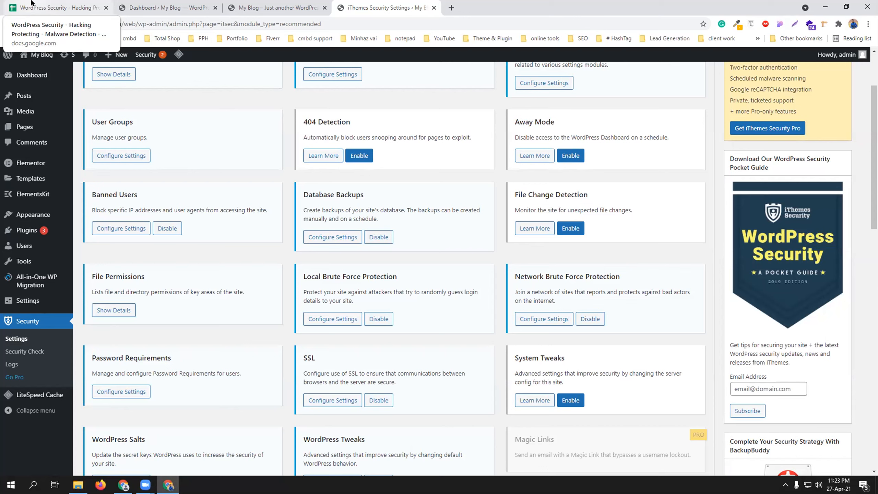
{"action": "left_click", "coordinate": [52, 8]}
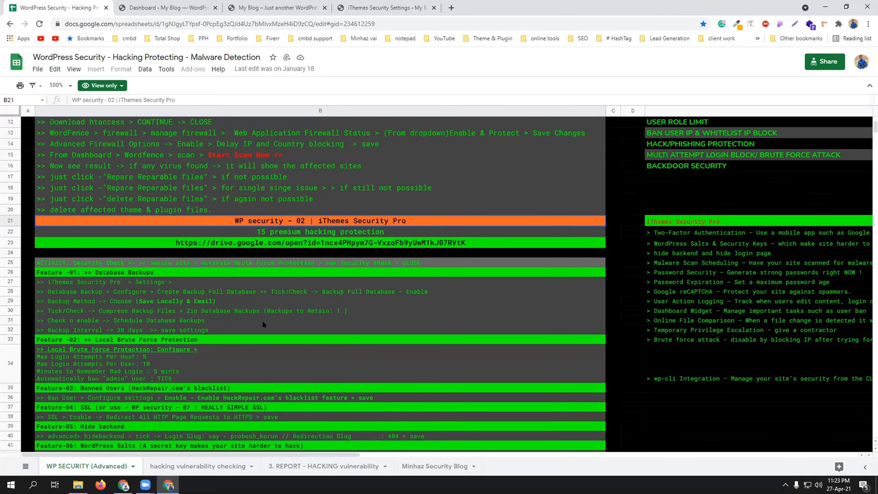
{"action": "scroll", "coordinate": [263, 320], "scroll_direction": "down", "scroll_amount": 2}
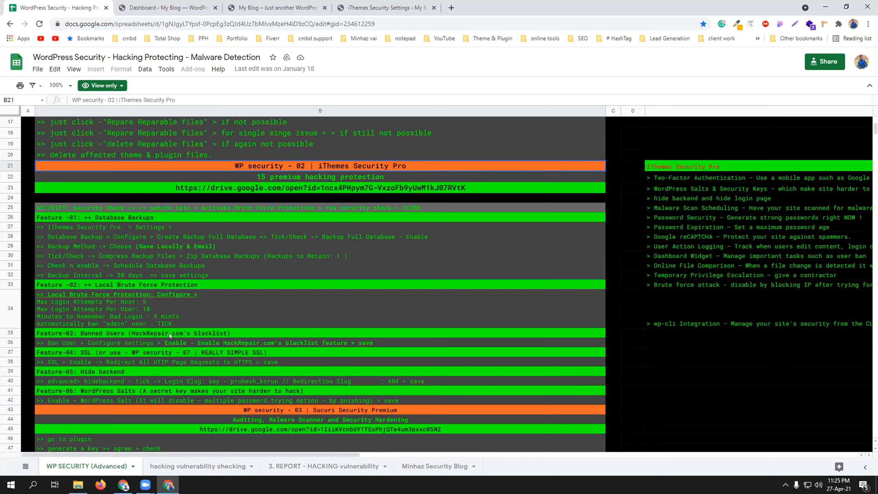
Step: Save the Banned Users settings with HackRepair.com's ban list, Ban Lists enabled and a 100-IP limit
{"action": "left_click", "coordinate": [349, 7]}
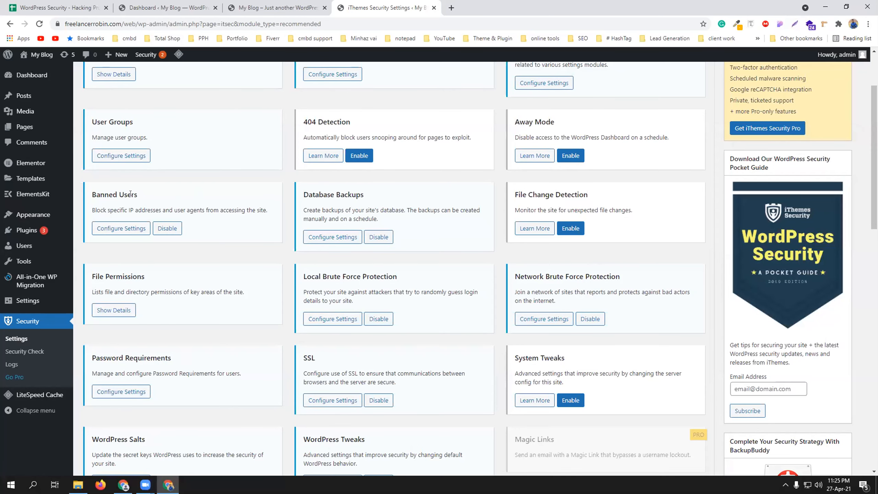
{"action": "left_click", "coordinate": [117, 229]}
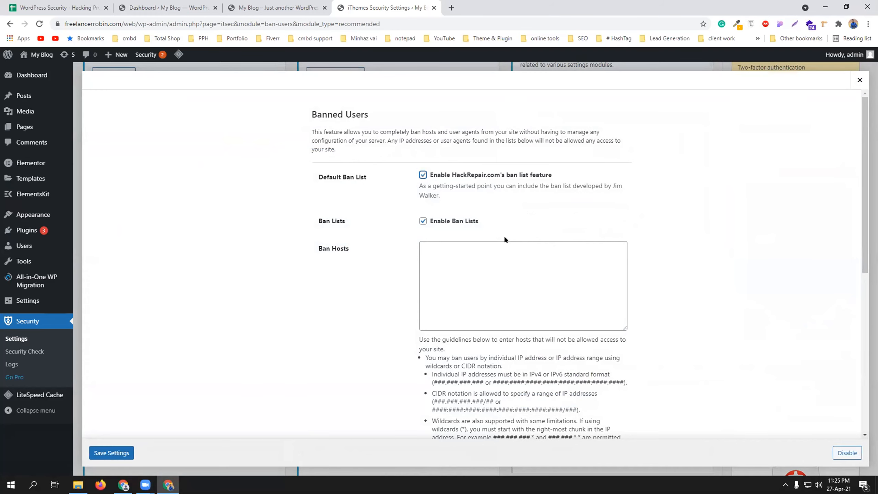
{"action": "scroll", "coordinate": [497, 235], "scroll_direction": "down", "scroll_amount": 2}
{"action": "scroll", "coordinate": [495, 233], "scroll_direction": "down", "scroll_amount": 1}
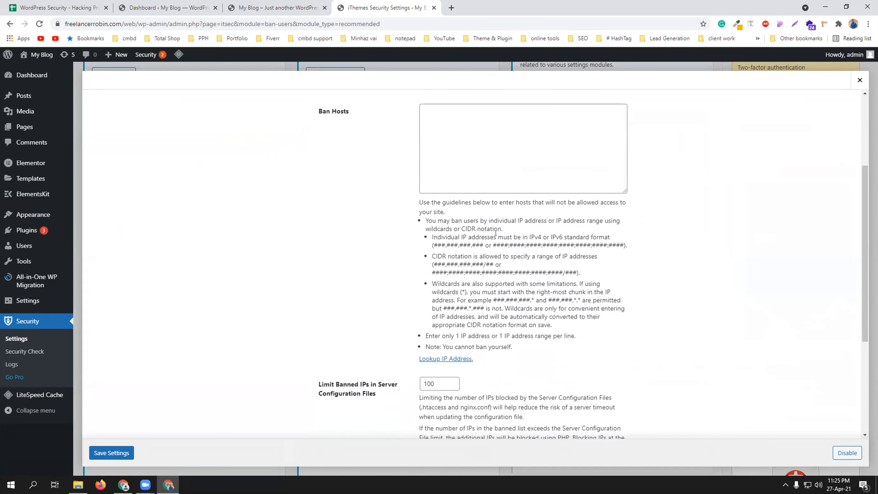
{"action": "scroll", "coordinate": [457, 222], "scroll_direction": "up", "scroll_amount": 2}
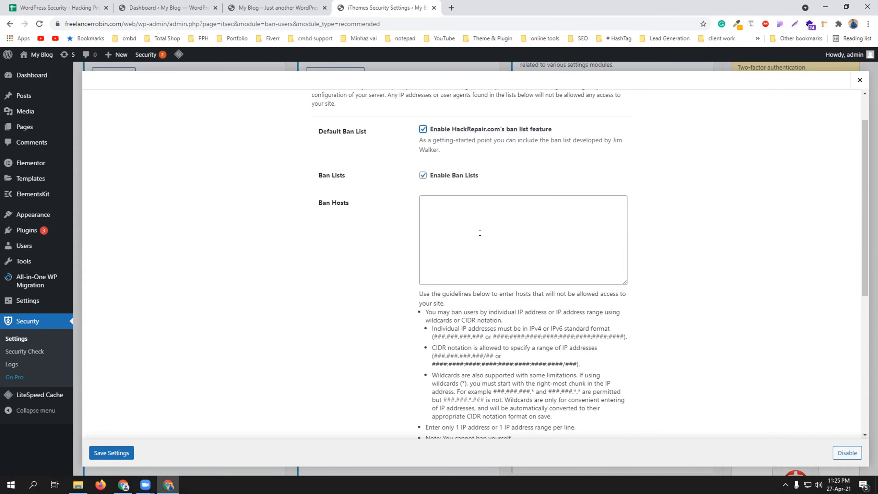
{"action": "scroll", "coordinate": [480, 233], "scroll_direction": "down", "scroll_amount": 5}
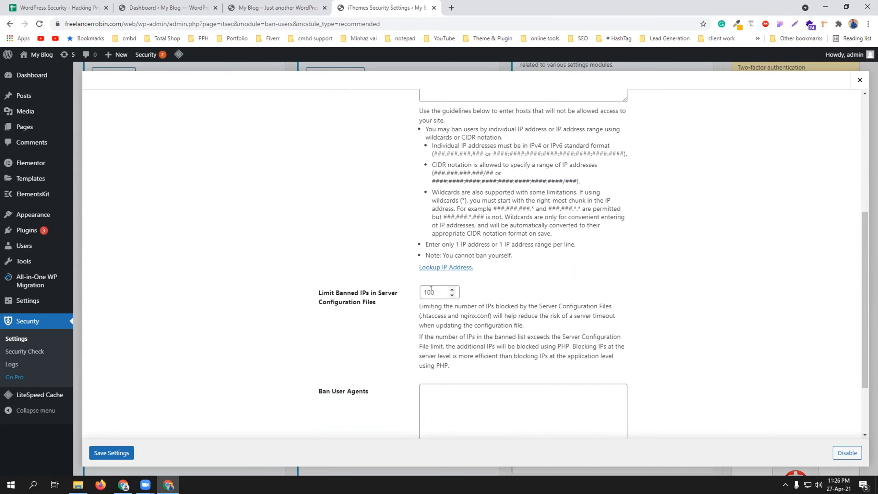
{"action": "scroll", "coordinate": [500, 297], "scroll_direction": "down", "scroll_amount": 3}
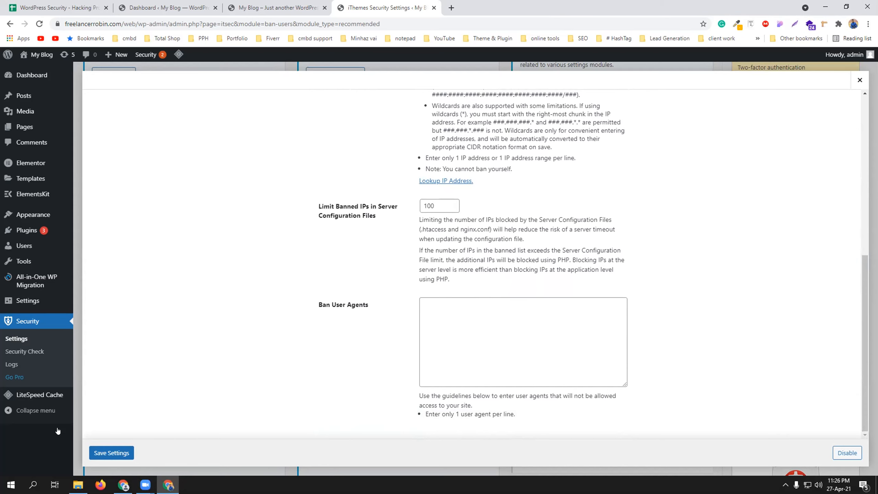
{"action": "scroll", "coordinate": [337, 386], "scroll_direction": "up", "scroll_amount": 7}
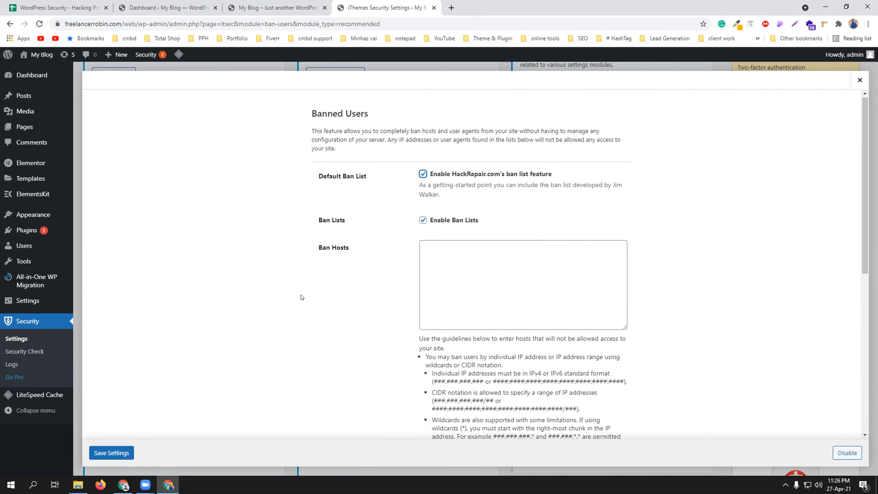
{"action": "scroll", "coordinate": [131, 424], "scroll_direction": "down", "scroll_amount": 8}
{"action": "left_click", "coordinate": [118, 453]}
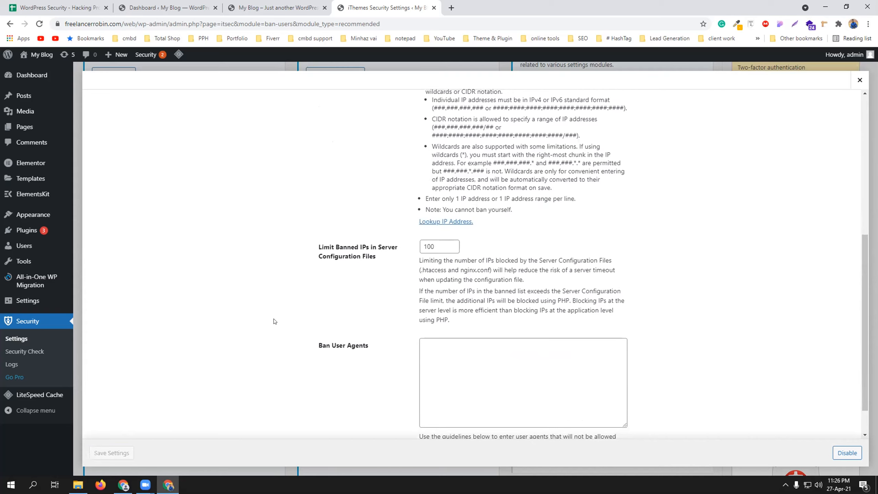
Step: Scroll the security notes to the next feature, then go back to the iThemes Security modules page
{"action": "key", "text": "ctrl+1"}
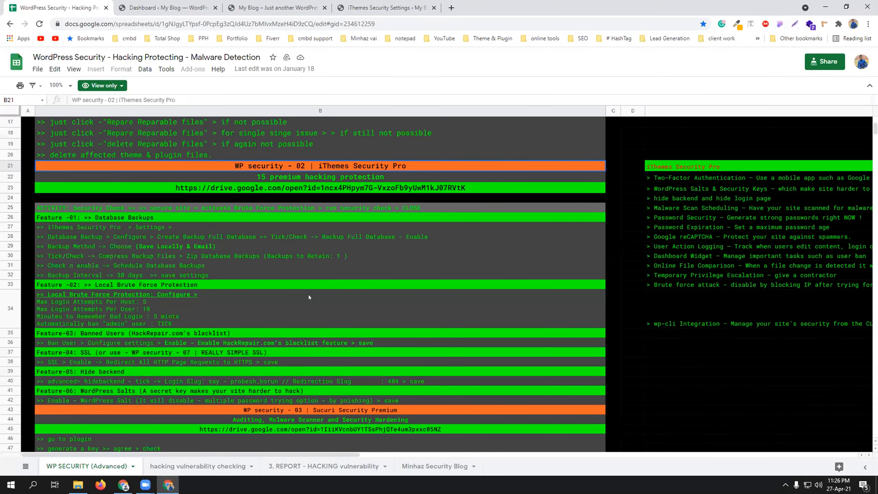
{"action": "scroll", "coordinate": [309, 294], "scroll_direction": "down", "scroll_amount": 1}
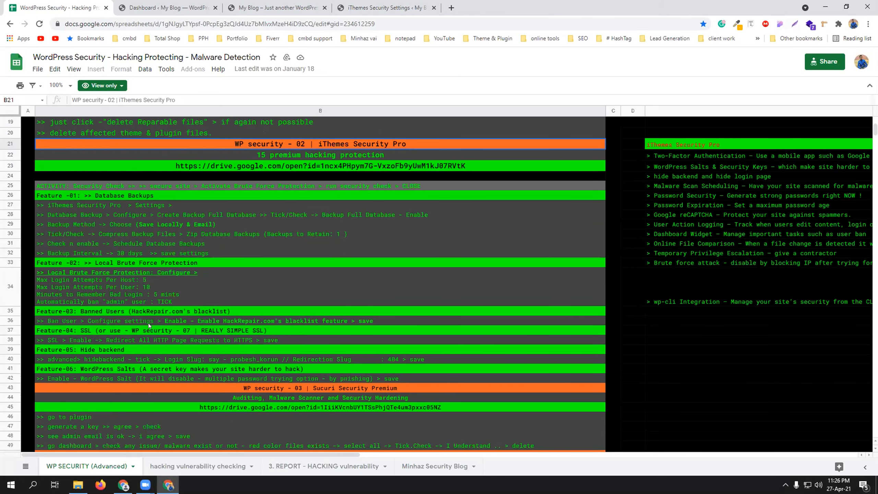
{"action": "left_click", "coordinate": [384, 8]}
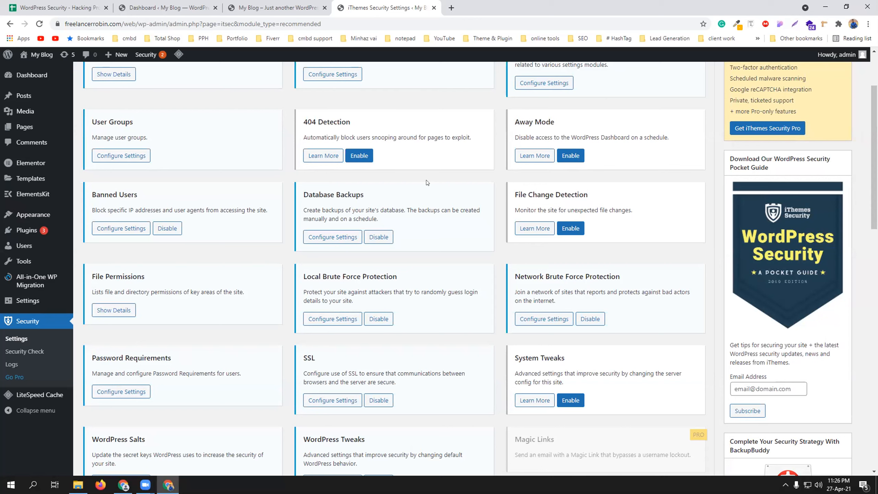
Step: Enable Redirect All HTTP Page Requests to HTTPS in the SSL settings, save, and return to the notes
{"action": "left_click", "coordinate": [330, 400]}
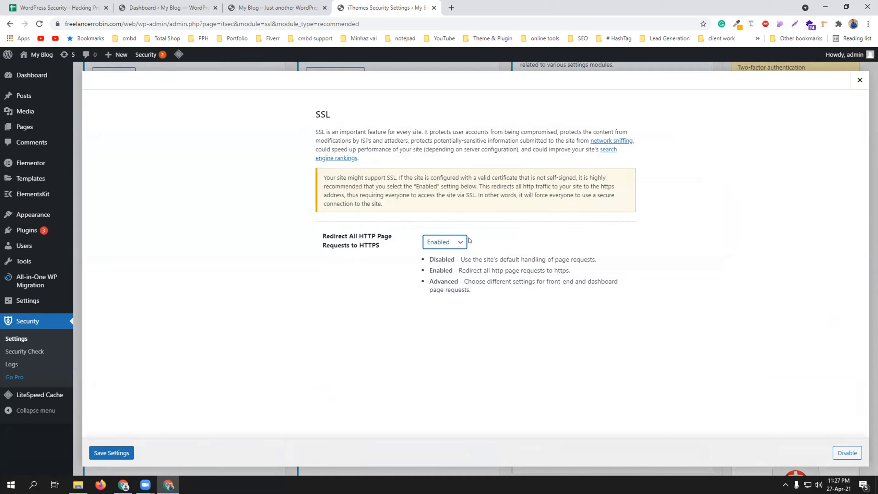
{"action": "left_click", "coordinate": [107, 452]}
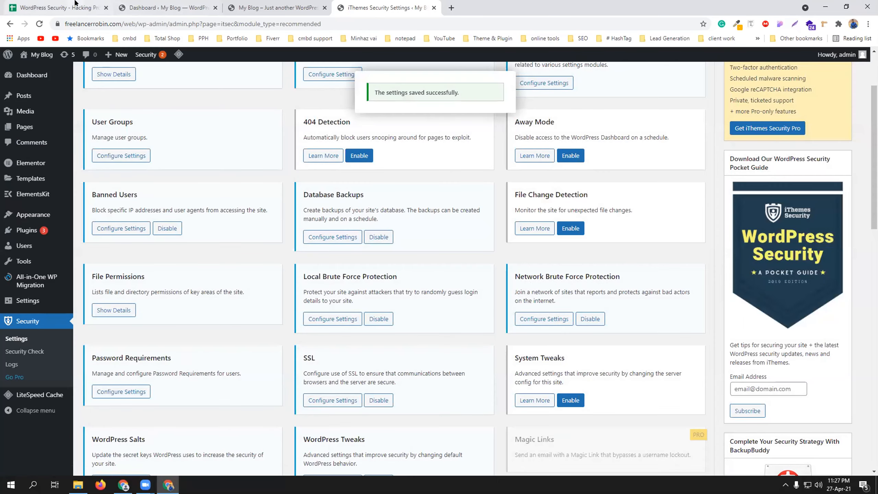
{"action": "left_click", "coordinate": [76, 4]}
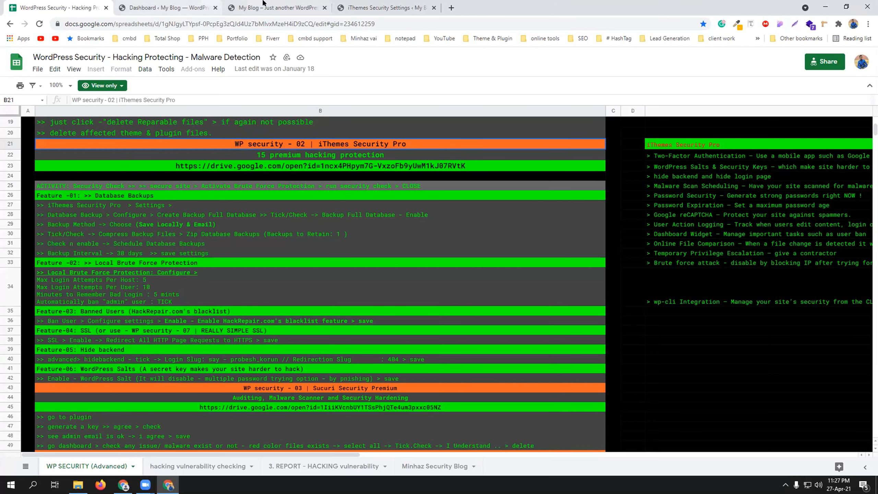
Step: Bring up the 'Dashboard – My Blog' tab showing the WordPress Dashboard
{"action": "left_click", "coordinate": [151, 2]}
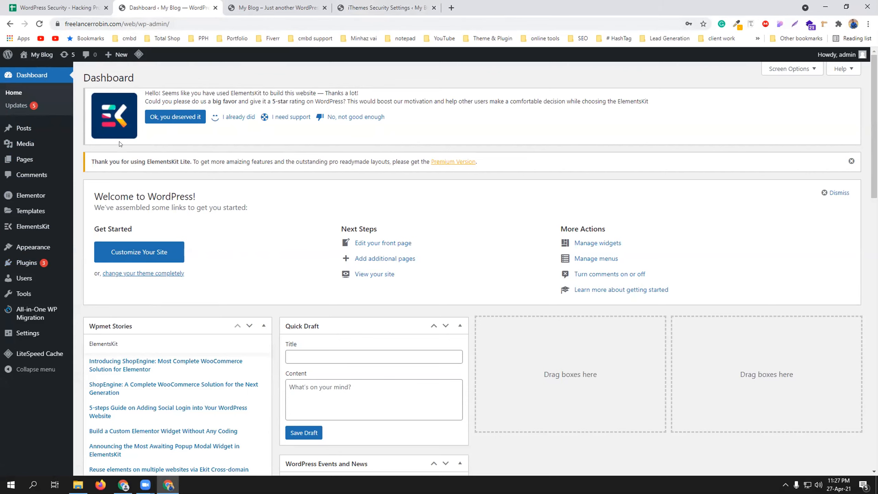
Step: Filter the iThemes Security modules to the Advanced (7) group, which includes Hide Backend
{"action": "key", "text": "ctrl+Tab"}
{"action": "key", "text": "ctrl+Tab"}
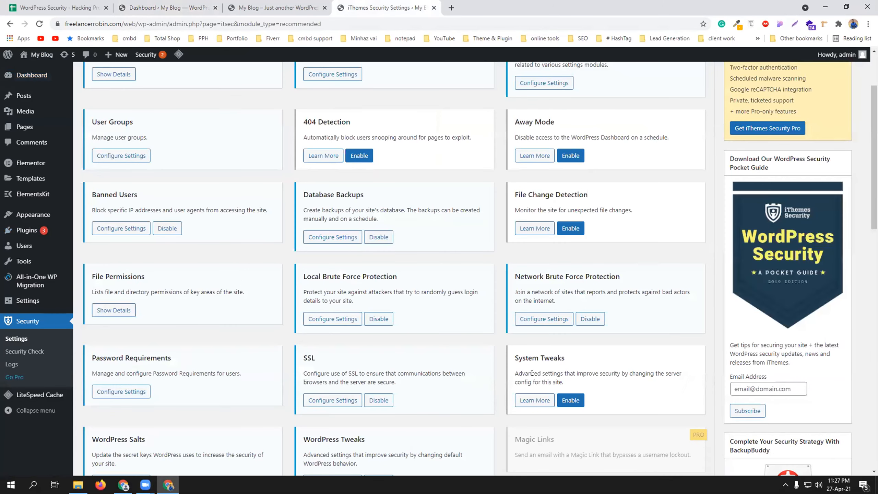
{"action": "scroll", "coordinate": [458, 342], "scroll_direction": "up", "scroll_amount": 3}
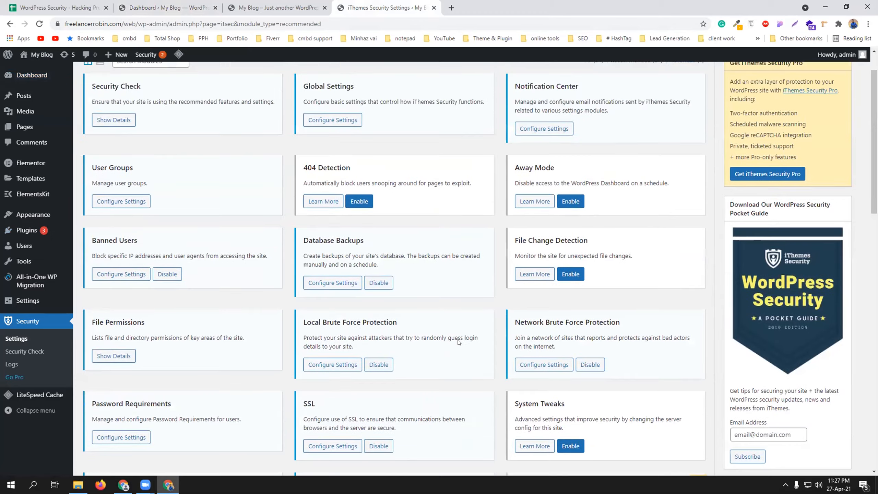
{"action": "scroll", "coordinate": [459, 342], "scroll_direction": "down", "scroll_amount": 10}
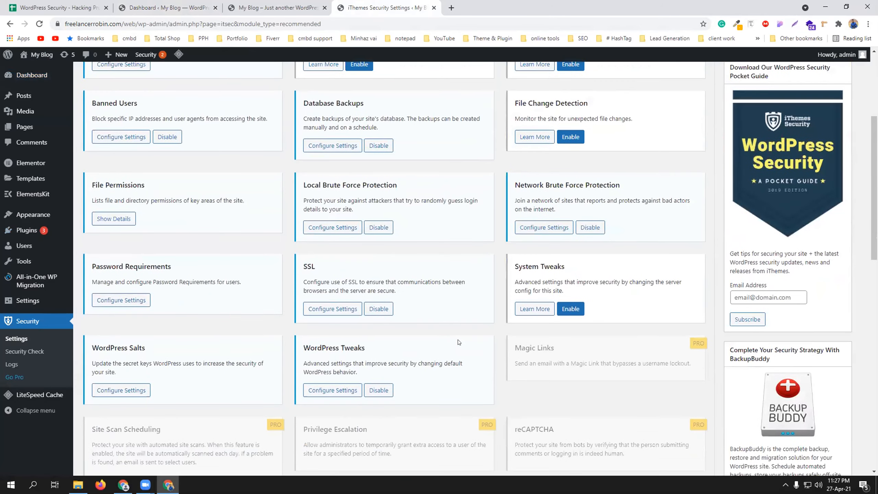
{"action": "scroll", "coordinate": [458, 342], "scroll_direction": "up", "scroll_amount": 10}
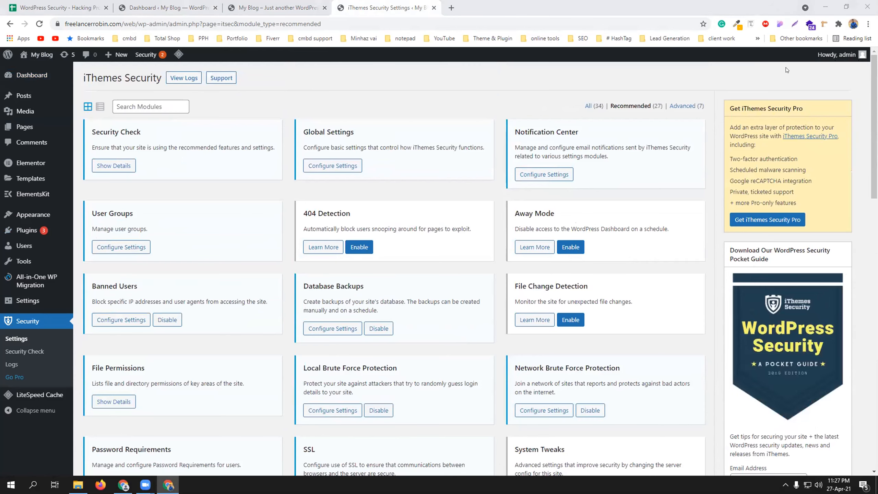
{"action": "left_click", "coordinate": [680, 106]}
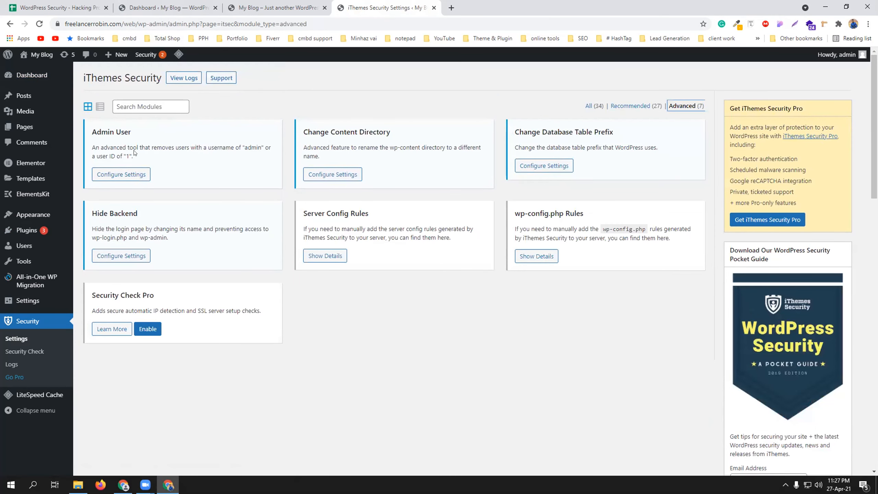
Step: Open the Hide Backend settings and try saving, which reports that permalinks must not be Plain
{"action": "left_click", "coordinate": [121, 255]}
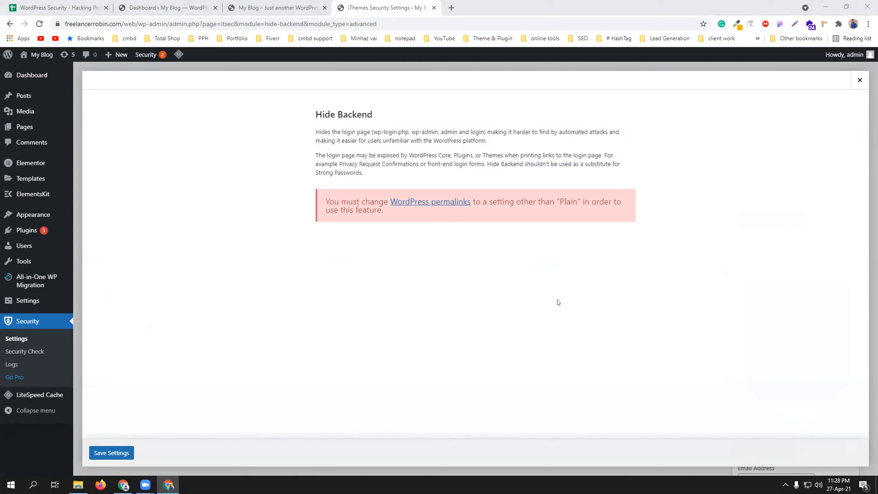
{"action": "left_click", "coordinate": [114, 451]}
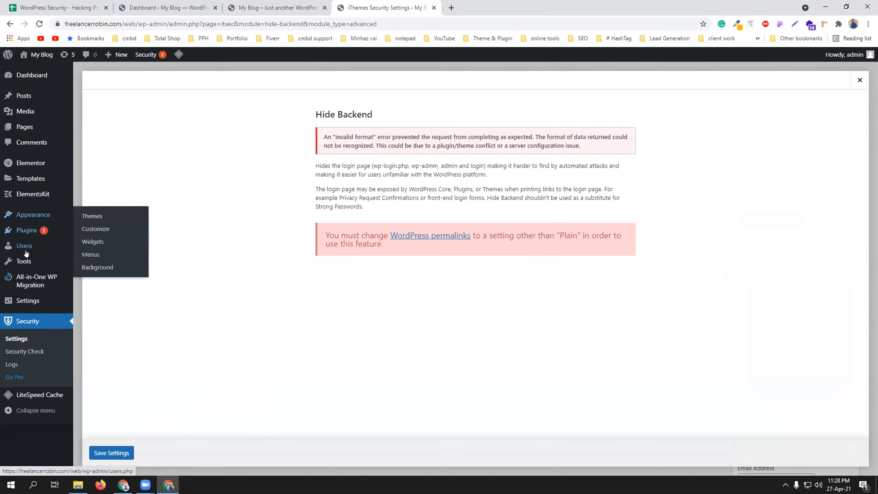
Step: Set the permalink structure to Post name, save it, and reload the Hide Backend settings page
{"action": "mouse_move", "coordinate": [28, 299]}
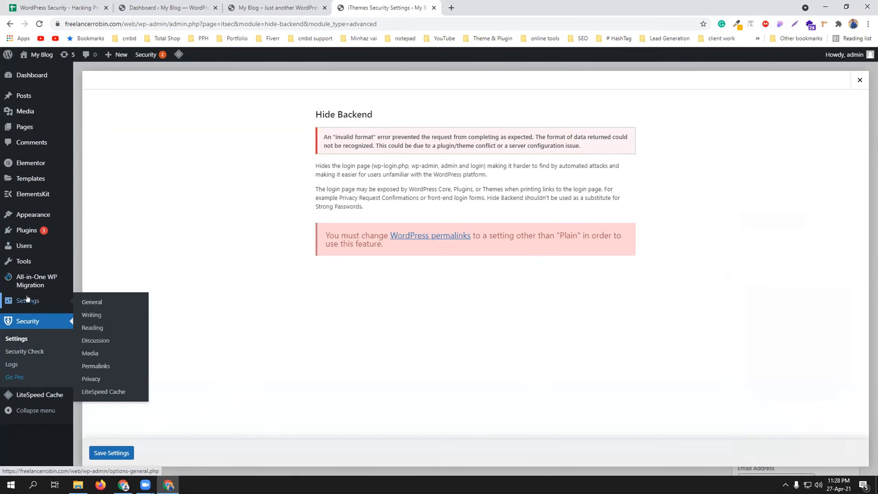
{"action": "middle_click", "coordinate": [100, 328]}
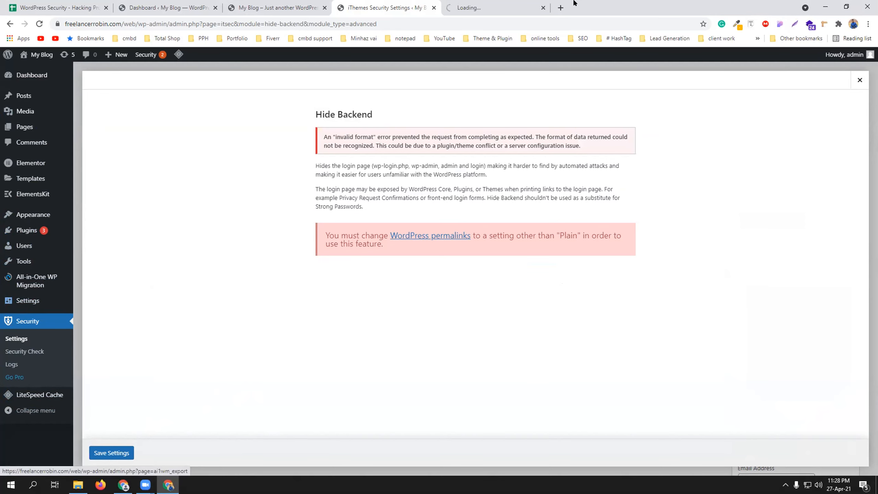
{"action": "left_click", "coordinate": [508, 3]}
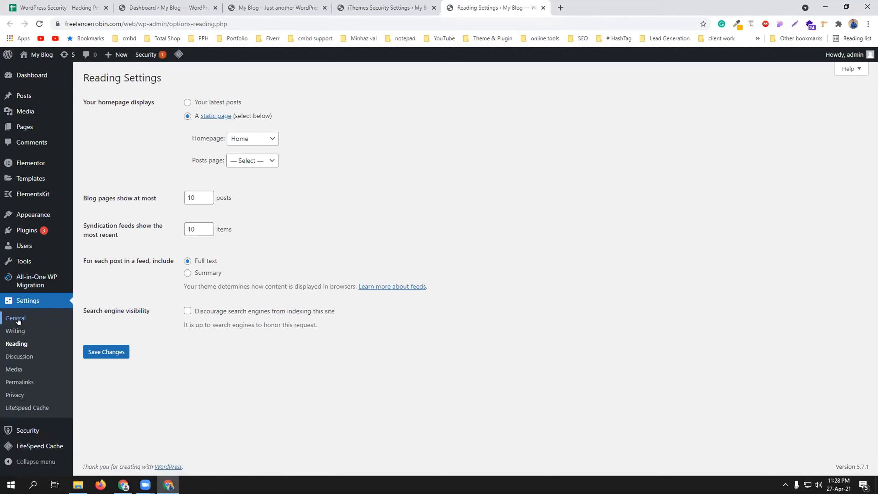
{"action": "left_click", "coordinate": [13, 384]}
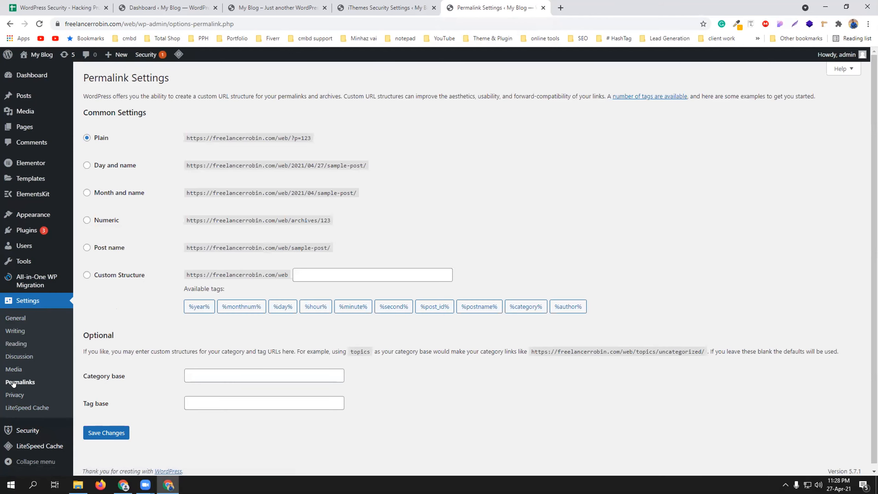
{"action": "left_click", "coordinate": [87, 248]}
{"action": "left_click", "coordinate": [113, 429]}
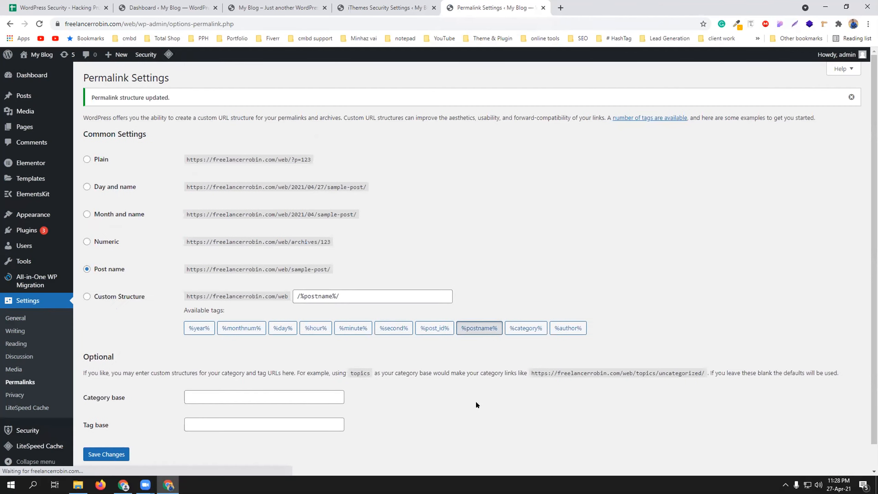
{"action": "left_click", "coordinate": [386, 5]}
{"action": "key", "text": "F5"}
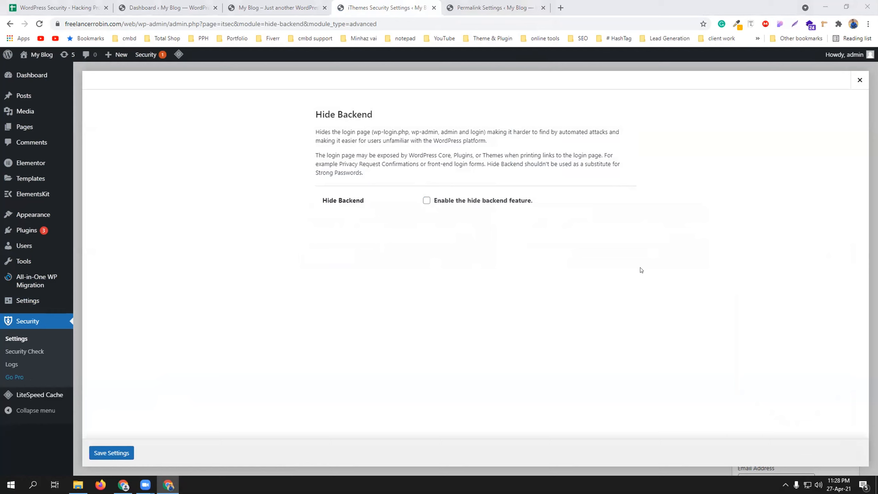
Step: Tick 'Enable the hide backend feature', check the notes, and select the 'wplogin' login slug
{"action": "left_click", "coordinate": [427, 201]}
{"action": "scroll", "coordinate": [450, 253], "scroll_direction": "down", "scroll_amount": 1}
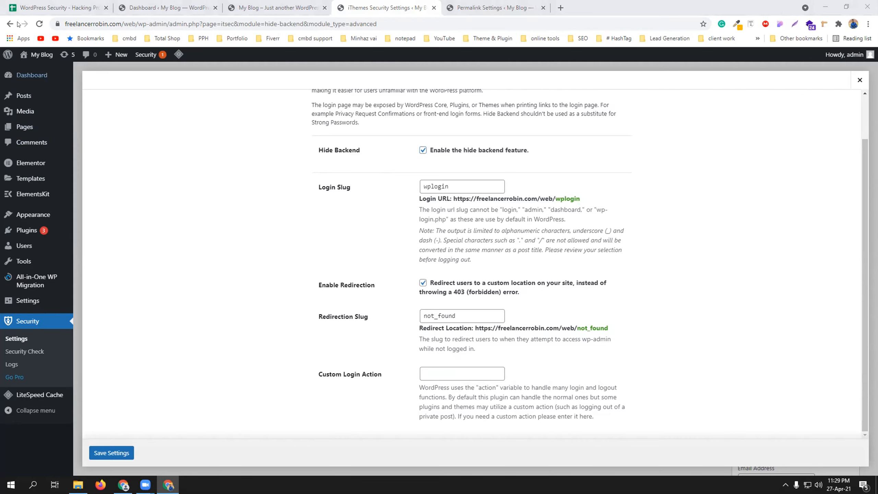
{"action": "left_click", "coordinate": [21, 7]}
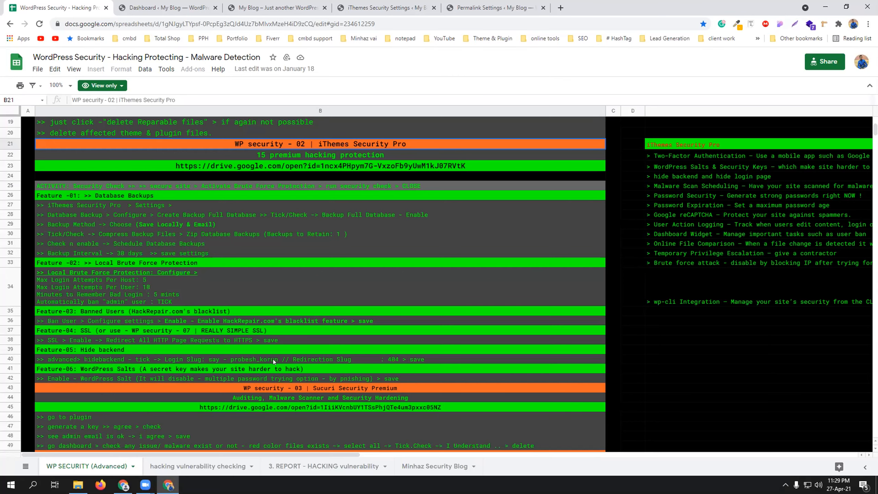
{"action": "left_click", "coordinate": [401, 8]}
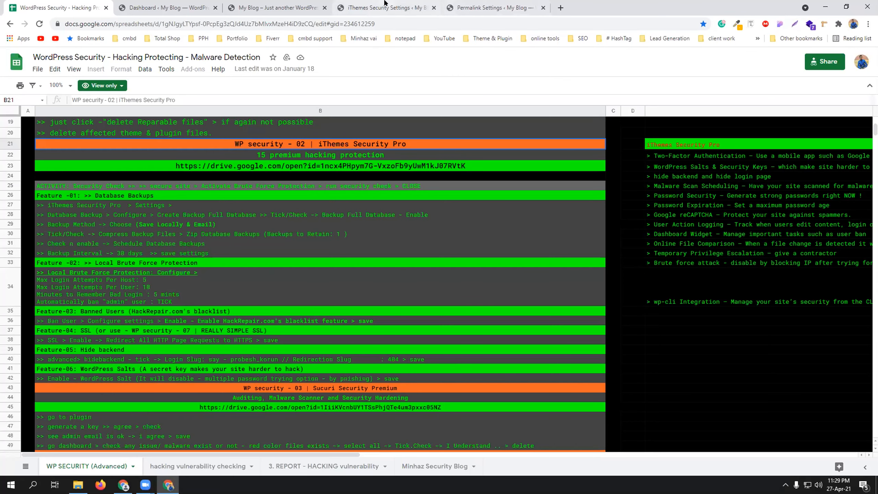
{"action": "left_click_drag", "start_coordinate": [457, 186], "coordinate": [416, 187]}
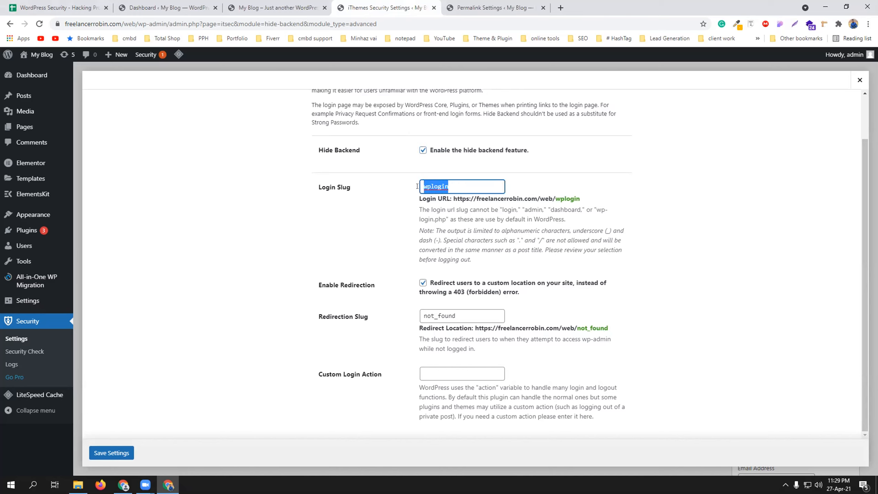
{"action": "type", "text": "cmbd78"}
{"action": "left_click", "coordinate": [107, 457]}
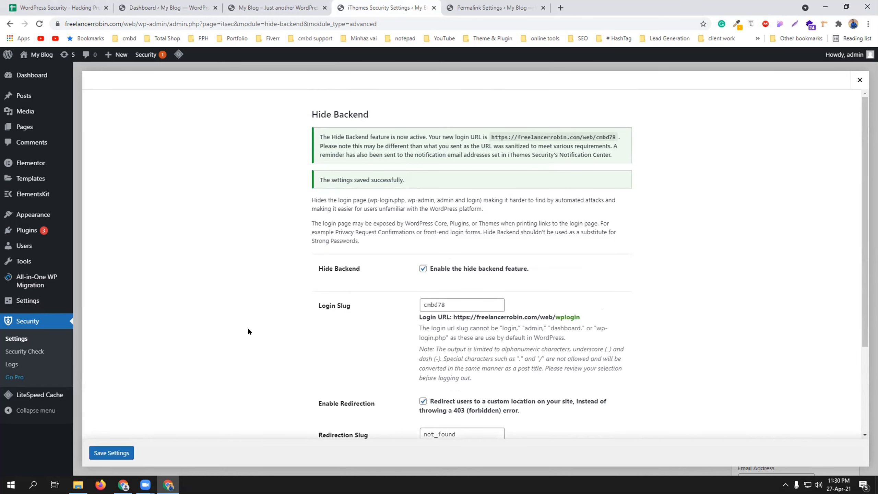
{"action": "scroll", "coordinate": [428, 256], "scroll_direction": "down", "scroll_amount": 3}
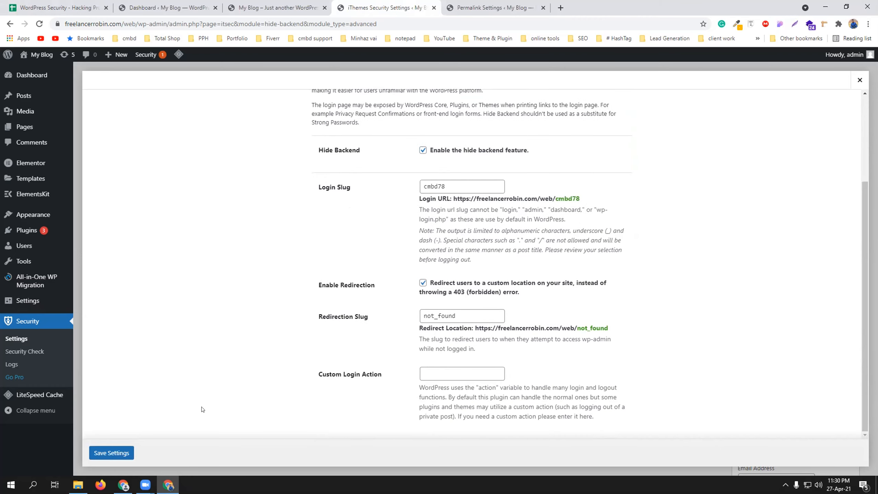
{"action": "left_click", "coordinate": [861, 80]}
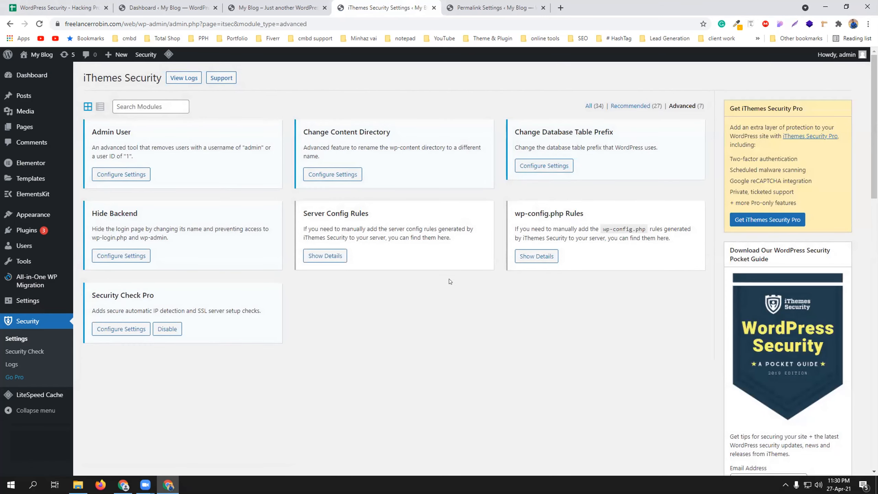
{"action": "left_click", "coordinate": [120, 255]}
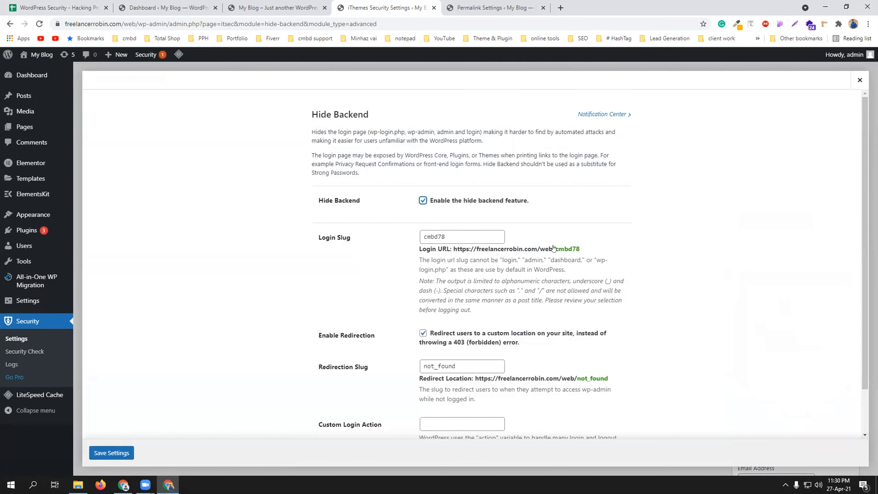
{"action": "key", "text": "Tab"}
{"action": "left_click", "coordinate": [104, 453]}
Step: Reload the Dashboard and close the My Blog, iThemes Security and Permalink Settings tabs
{"action": "left_click", "coordinate": [163, 8]}
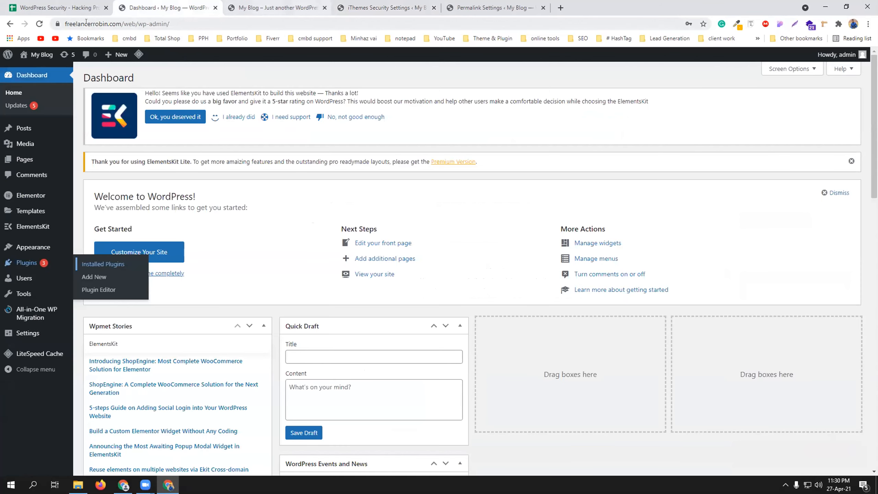
{"action": "left_click", "coordinate": [39, 24]}
{"action": "left_click", "coordinate": [324, 8]}
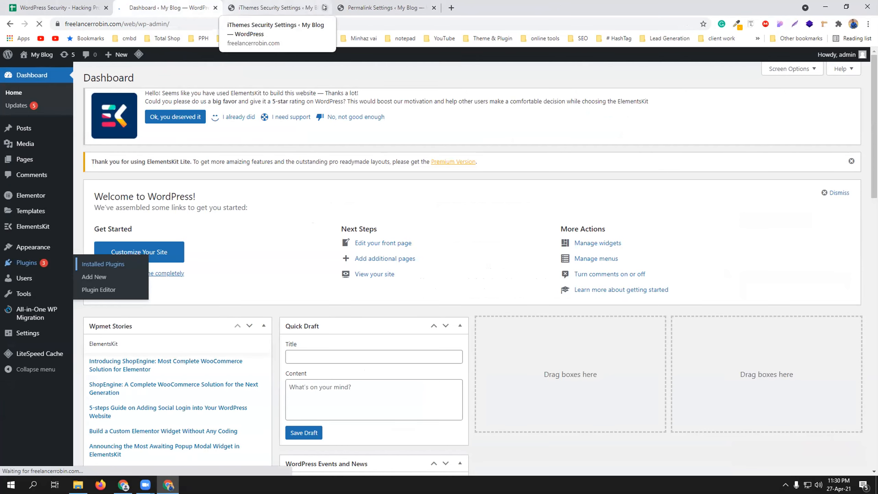
{"action": "left_click", "coordinate": [324, 8]}
{"action": "left_click", "coordinate": [324, 7]}
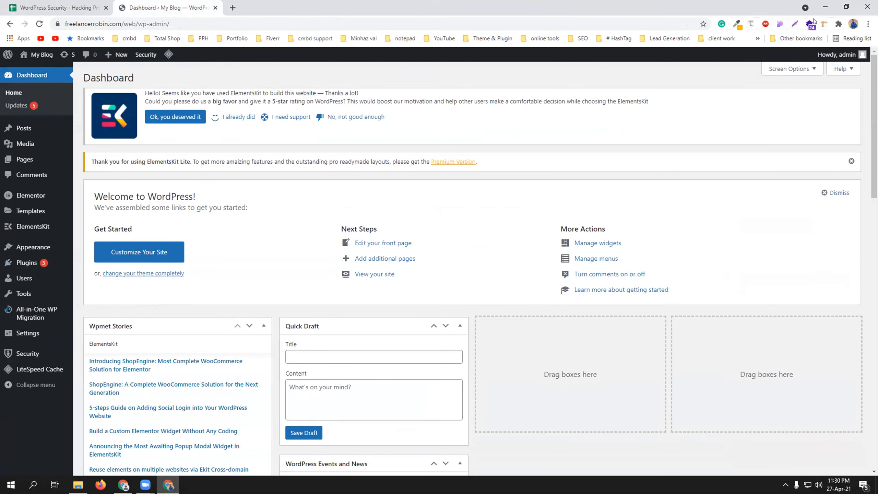
{"action": "mouse_move", "coordinate": [834, 56]}
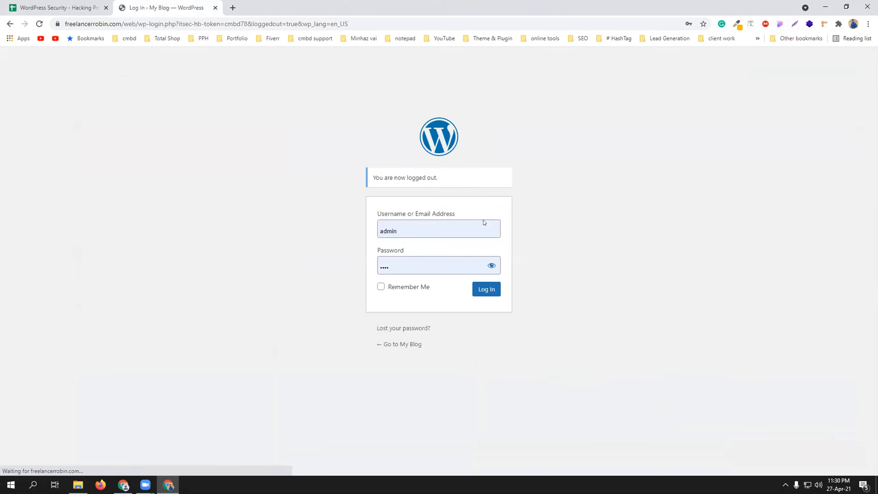
Step: In a new browser tab, enter the address freelancerrobin.com/web
{"action": "left_click", "coordinate": [232, 8]}
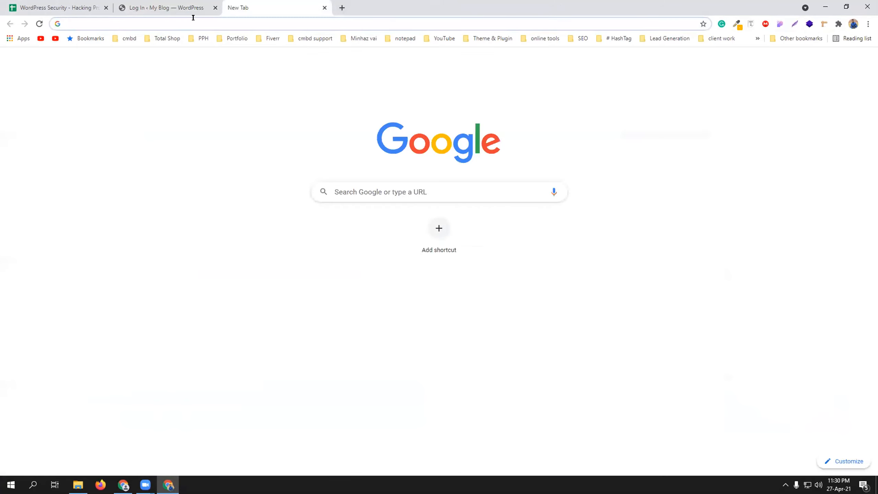
{"action": "type", "text": "fre"}
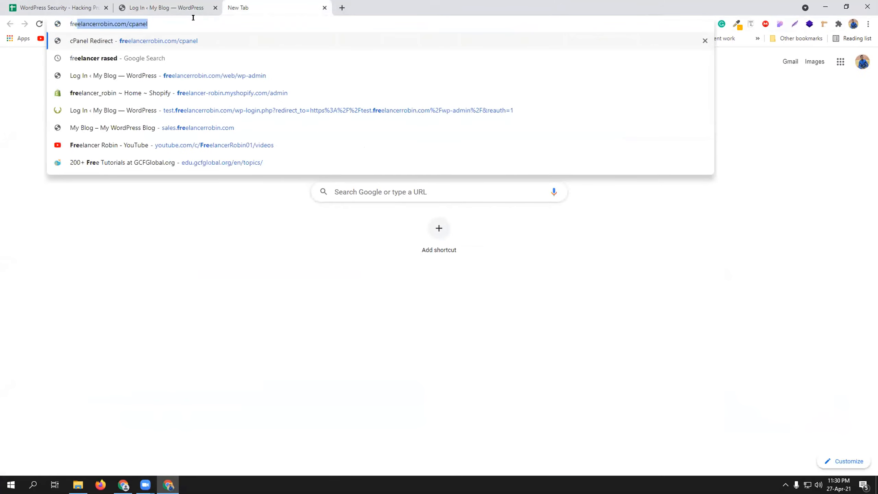
{"action": "key", "text": "Right"}
{"action": "key", "text": "BackSpace"}
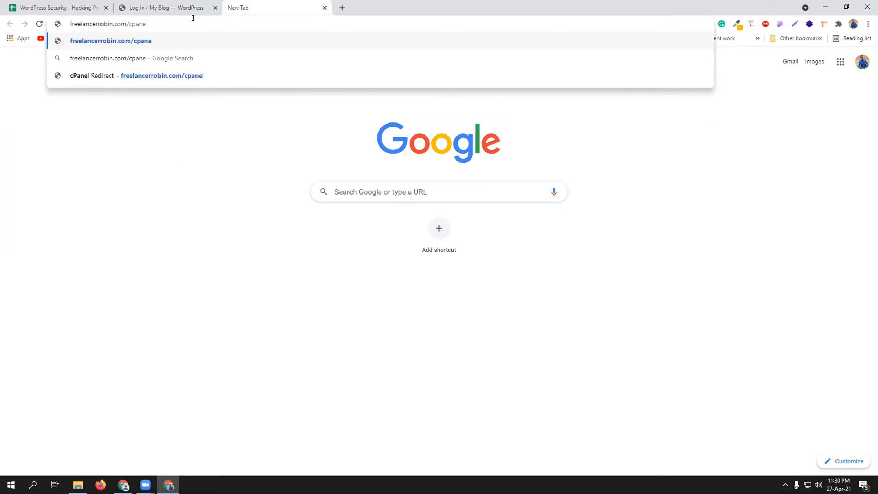
{"action": "key", "text": "BackSpace"}
{"action": "key", "text": "BackSpace"}
{"action": "key", "text": "BackSpace"}
{"action": "key", "text": "BackSpace"}
{"action": "key", "text": "BackSpace"}
{"action": "type", "text": "w"}
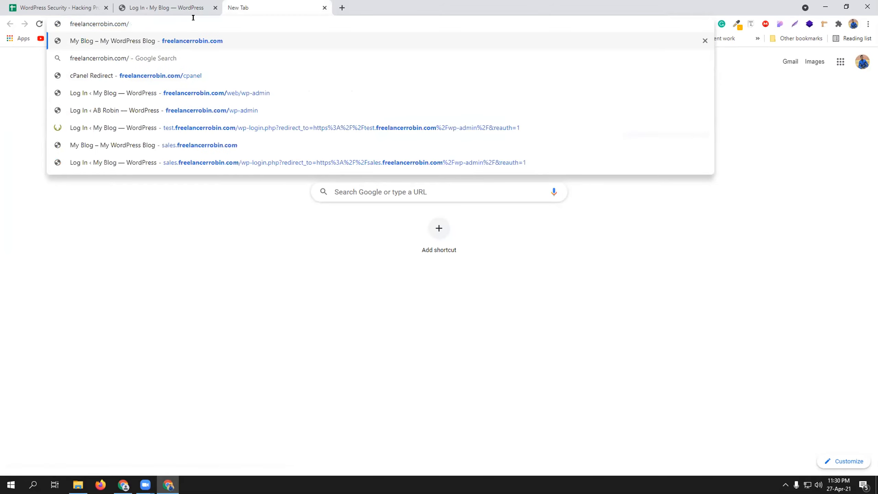
{"action": "type", "text": "eb"}
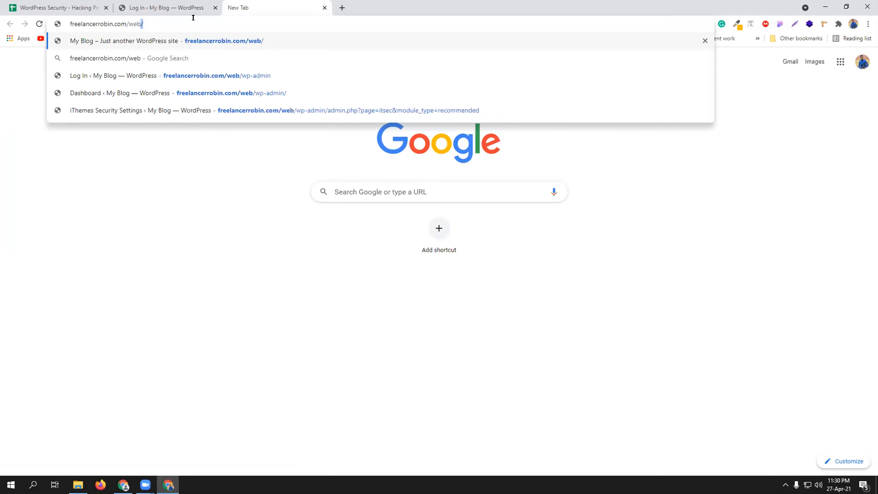
Step: Go to the /web/wp-admin login page and sign in with the autofilled saved credentials
{"action": "left_click", "coordinate": [169, 78]}
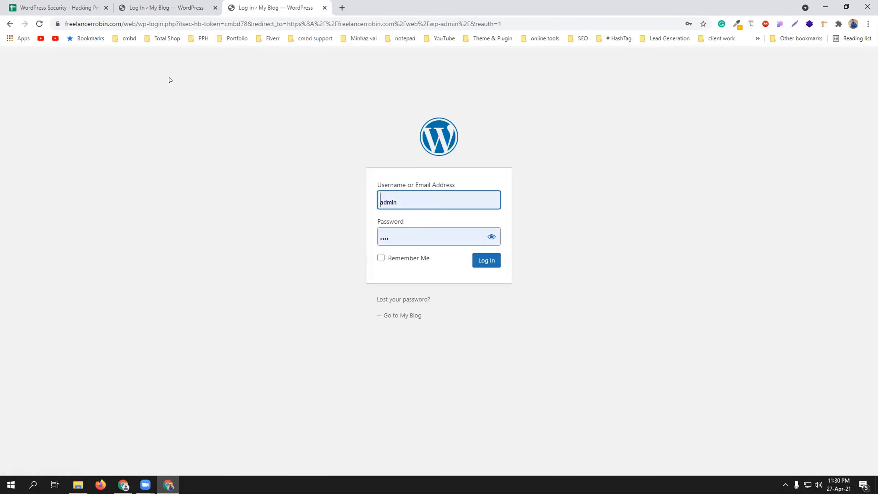
{"action": "left_click", "coordinate": [420, 202]}
{"action": "key", "text": "Return"}
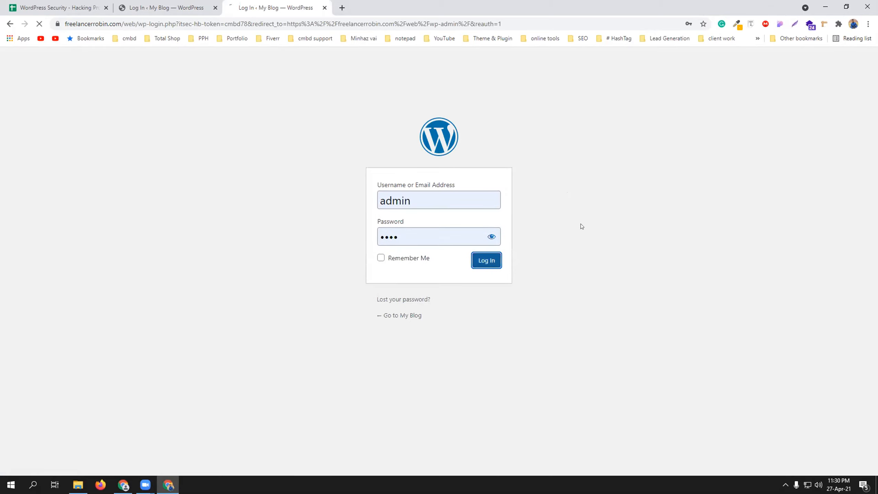
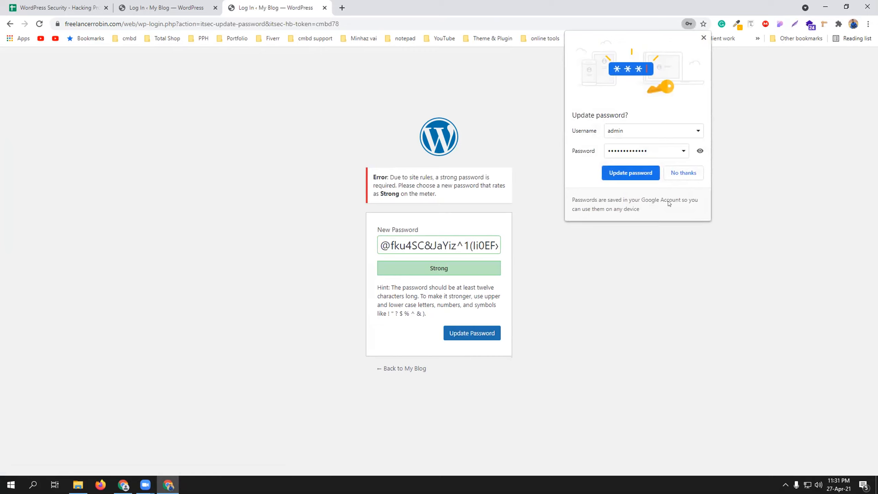
Step: Replace the admin password with a new strong password, update it, and save it in Chrome
{"action": "left_click", "coordinate": [688, 173]}
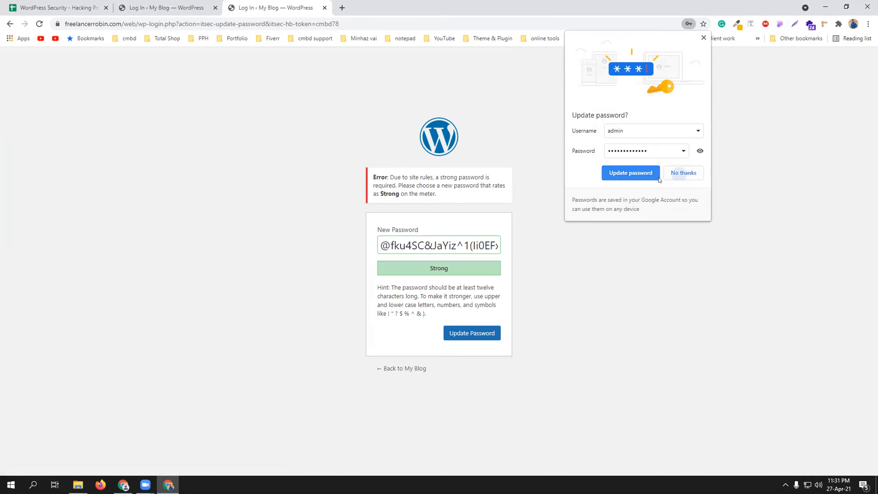
{"action": "triple_click", "coordinate": [439, 241]}
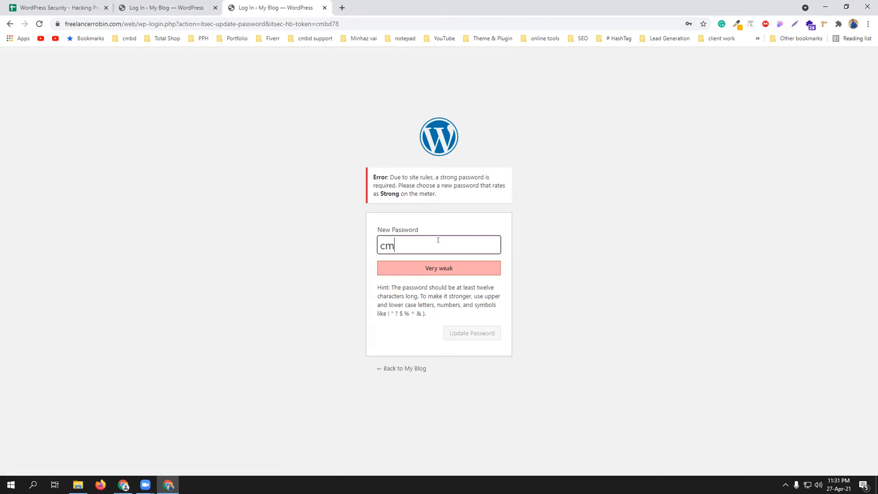
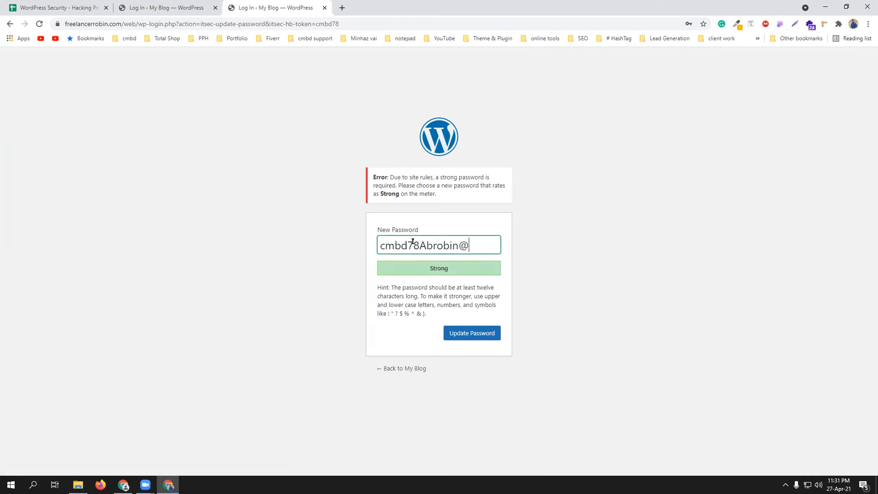
{"action": "left_click", "coordinate": [467, 333]}
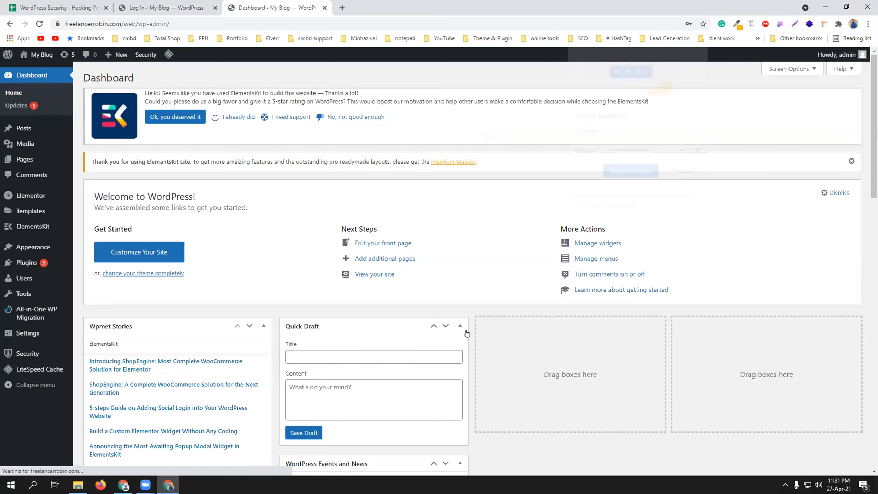
{"action": "left_click", "coordinate": [604, 173]}
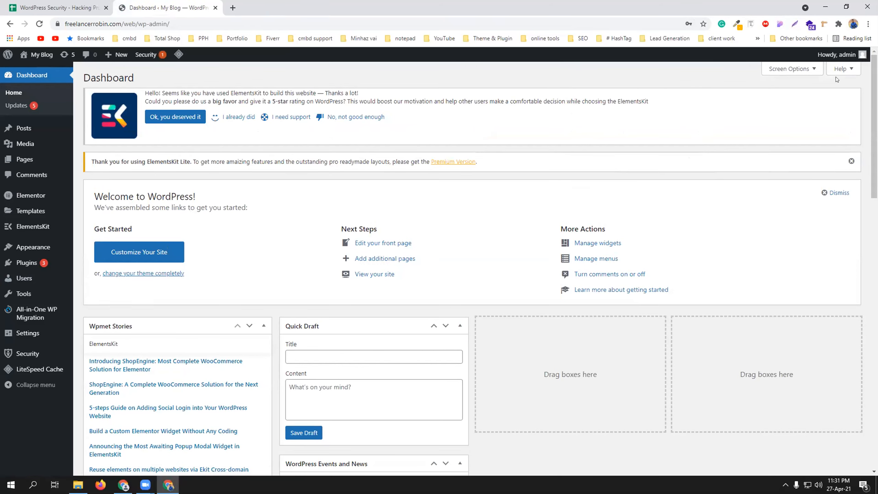
Step: Log out of WordPress and open the /web/wp-admin address
{"action": "mouse_move", "coordinate": [836, 55]}
{"action": "left_click", "coordinate": [796, 100]}
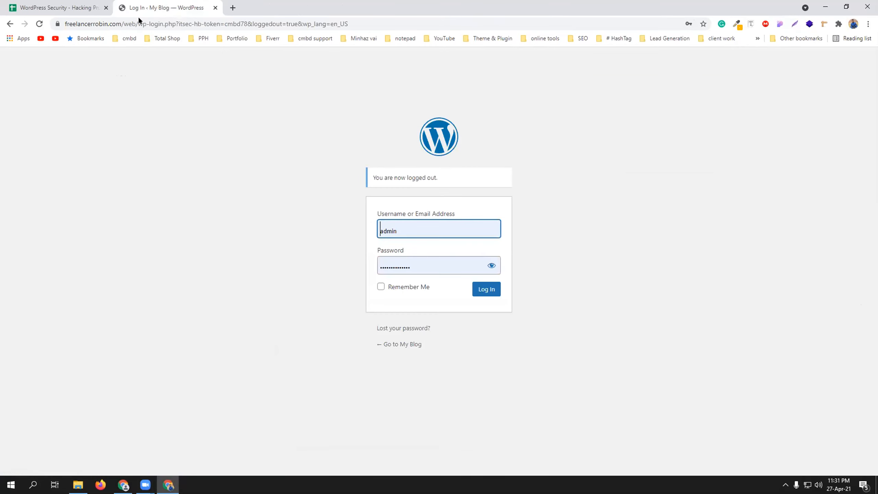
{"action": "left_click", "coordinate": [139, 20]}
{"action": "left_click", "coordinate": [137, 24]}
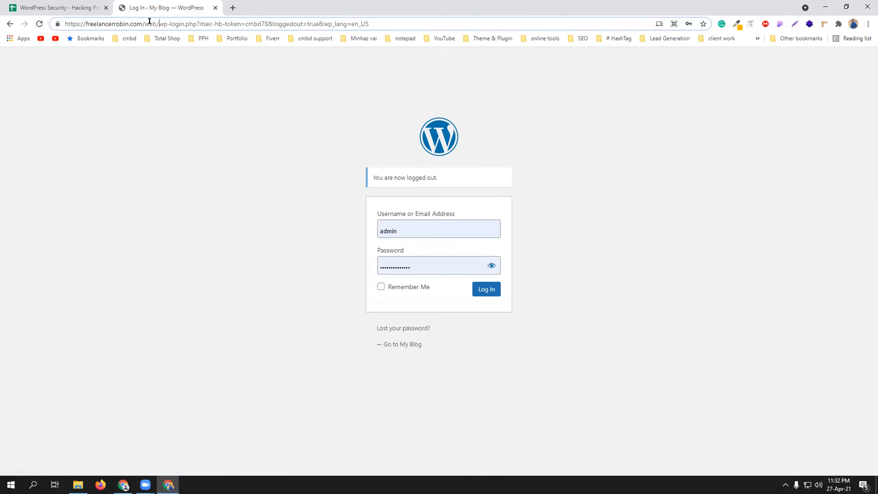
{"action": "key", "text": "shift+End"}
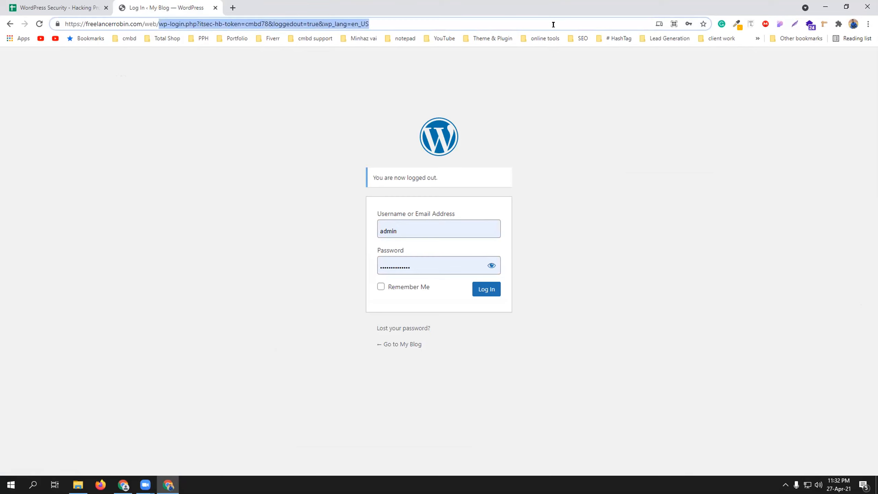
{"action": "type", "text": "wp"}
{"action": "key", "text": "Return"}
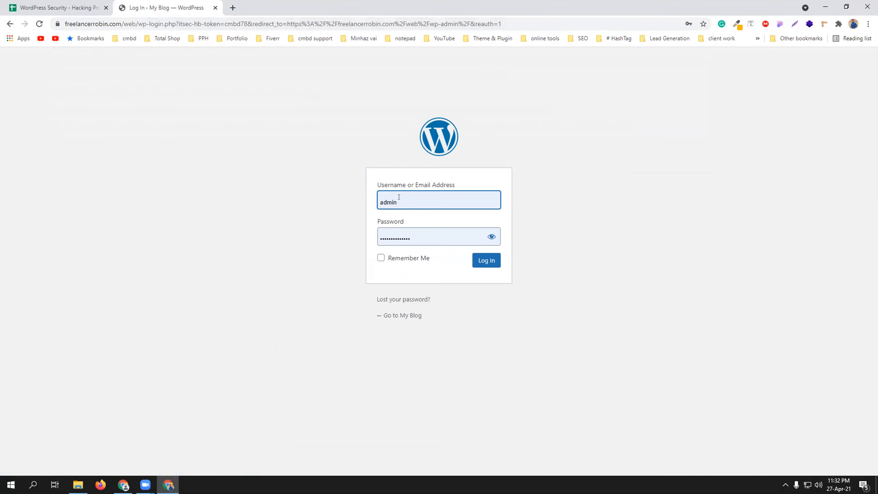
Step: Sign back in to the dashboard with the new password, checking it first
{"action": "left_click", "coordinate": [409, 197]}
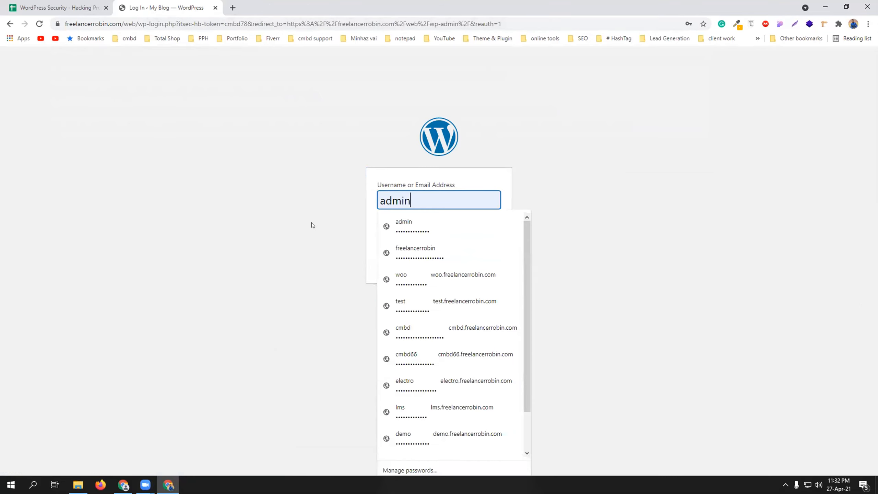
{"action": "left_click", "coordinate": [312, 223]}
{"action": "left_click", "coordinate": [491, 236]}
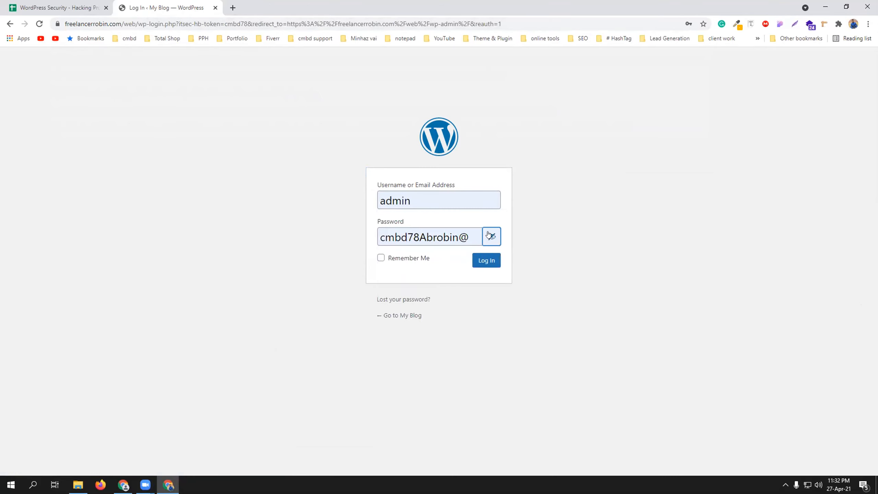
{"action": "left_click", "coordinate": [487, 261]}
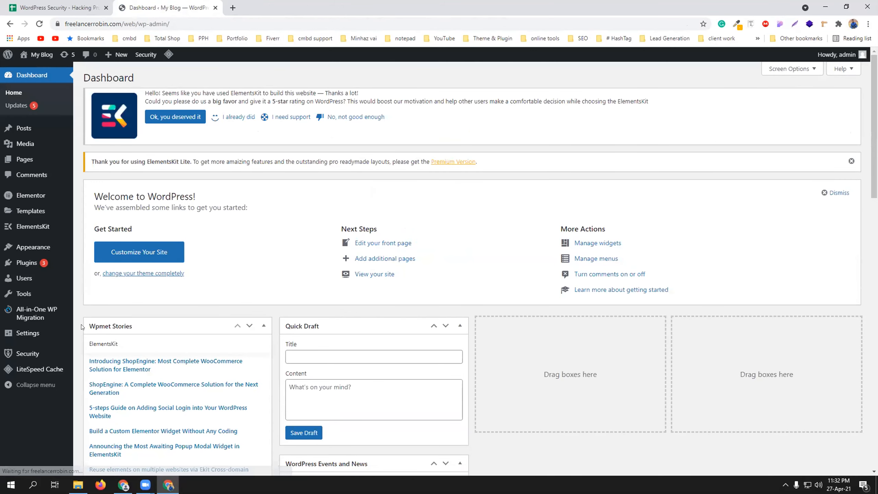
{"action": "mouse_move", "coordinate": [28, 354]}
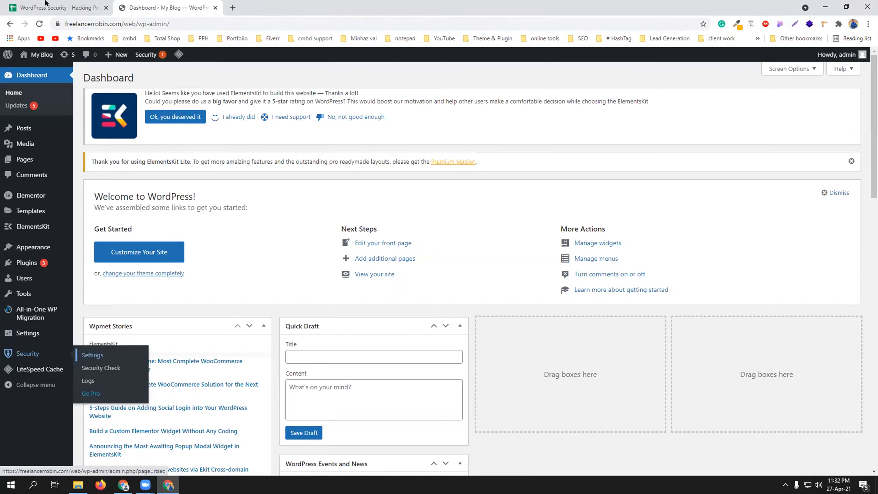
Step: In Advanced > Hide Backend, replace redirection slug not_found with 404 and save
{"action": "left_click", "coordinate": [90, 3]}
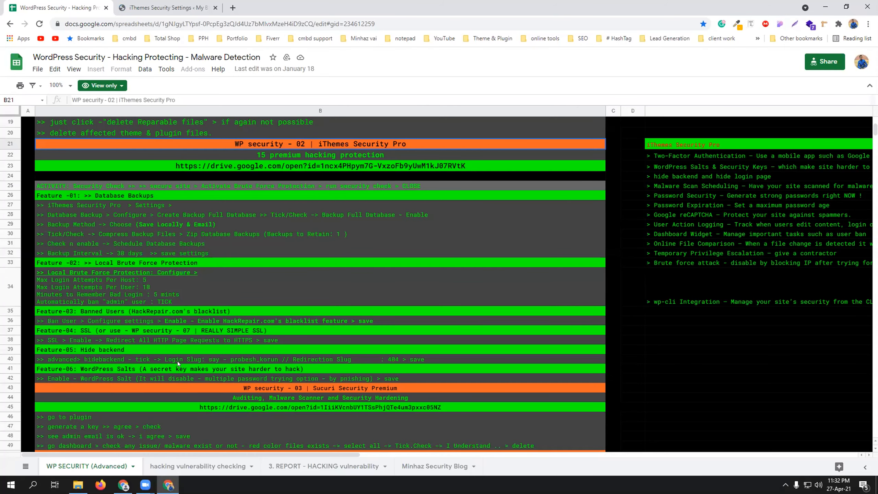
{"action": "left_click", "coordinate": [171, 3]}
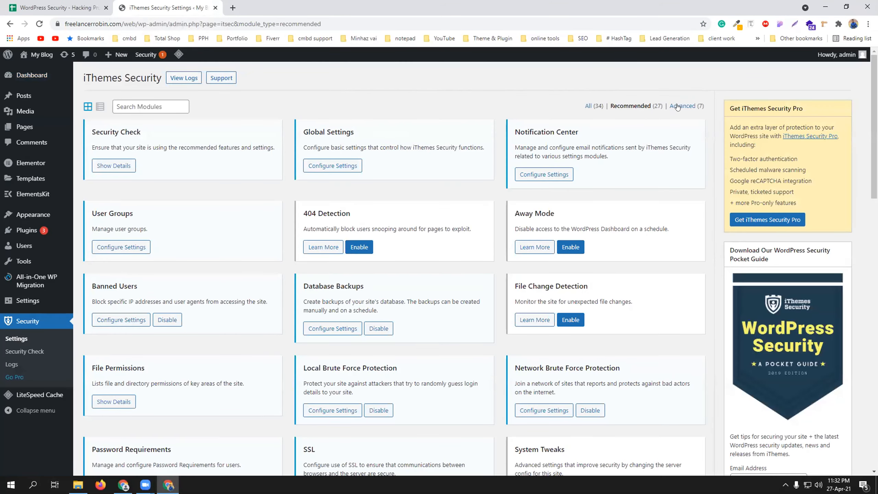
{"action": "left_click", "coordinate": [677, 106]}
{"action": "left_click", "coordinate": [120, 254]}
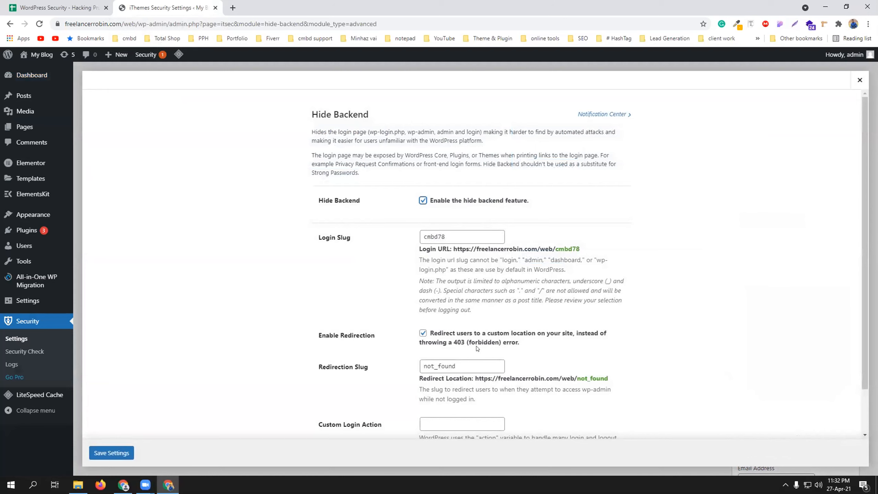
{"action": "left_click", "coordinate": [463, 363]}
{"action": "left_click_drag", "start_coordinate": [459, 366], "coordinate": [397, 369]}
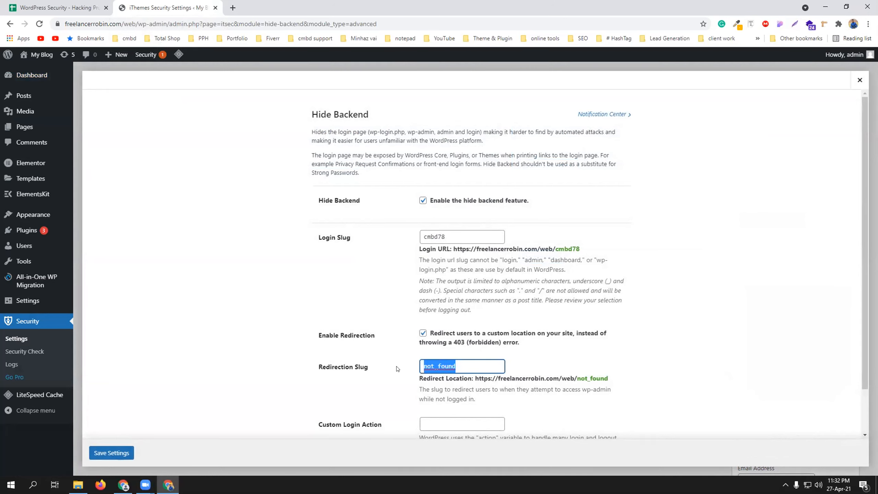
{"action": "type", "text": "404"}
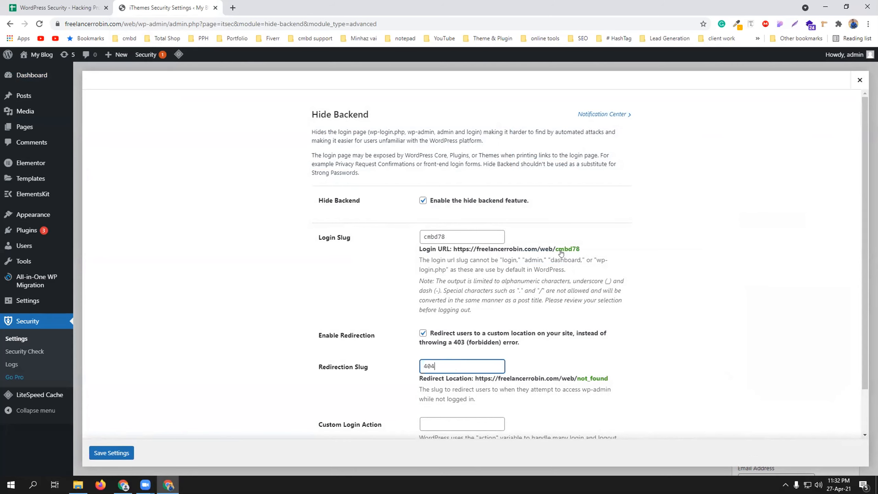
{"action": "scroll", "coordinate": [477, 291], "scroll_direction": "down", "scroll_amount": 2}
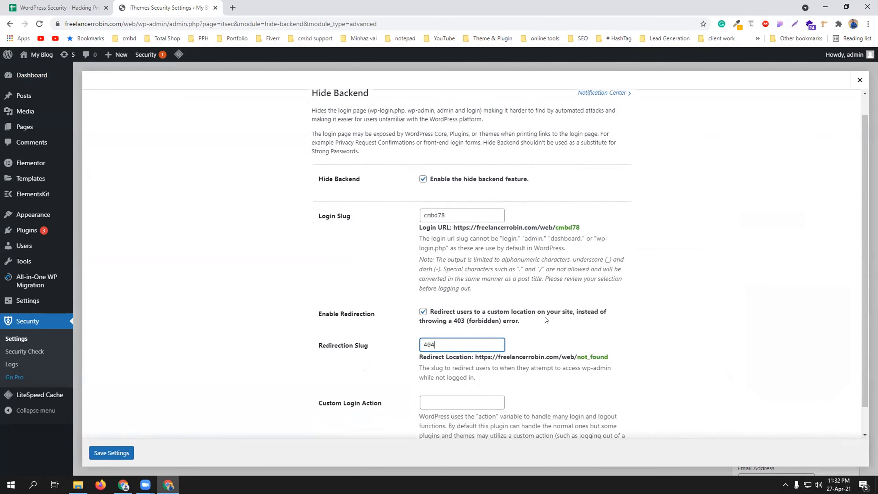
{"action": "left_click", "coordinate": [99, 457]}
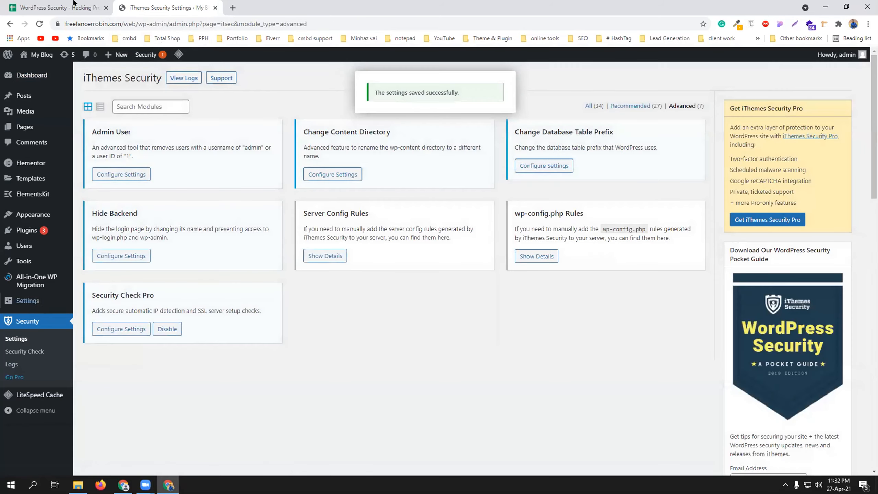
{"action": "left_click", "coordinate": [58, 7]}
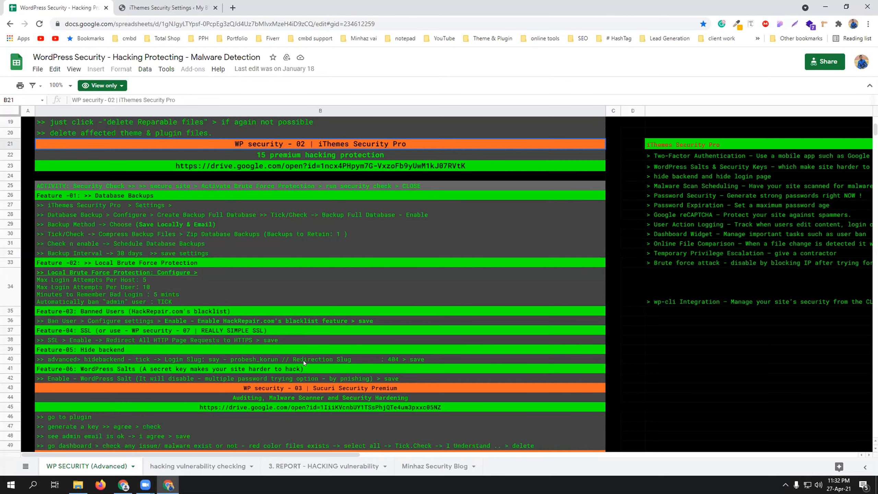
{"action": "left_click", "coordinate": [134, 7]}
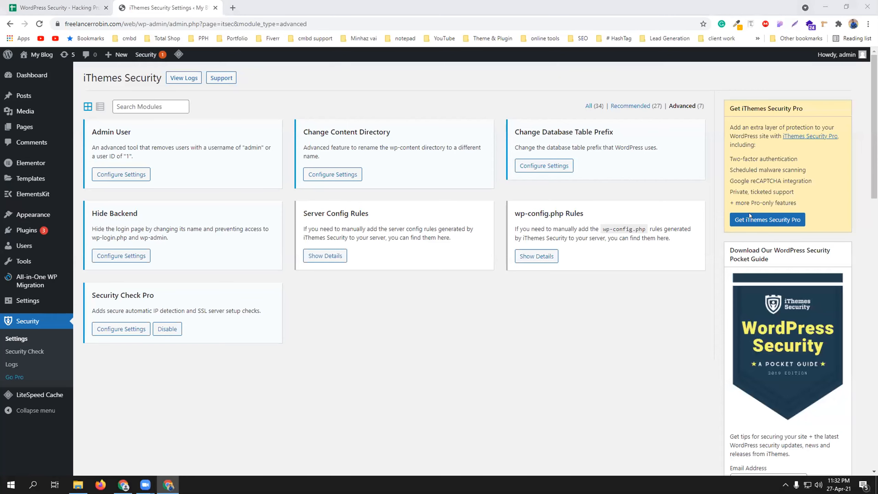
{"action": "left_click", "coordinate": [109, 256]}
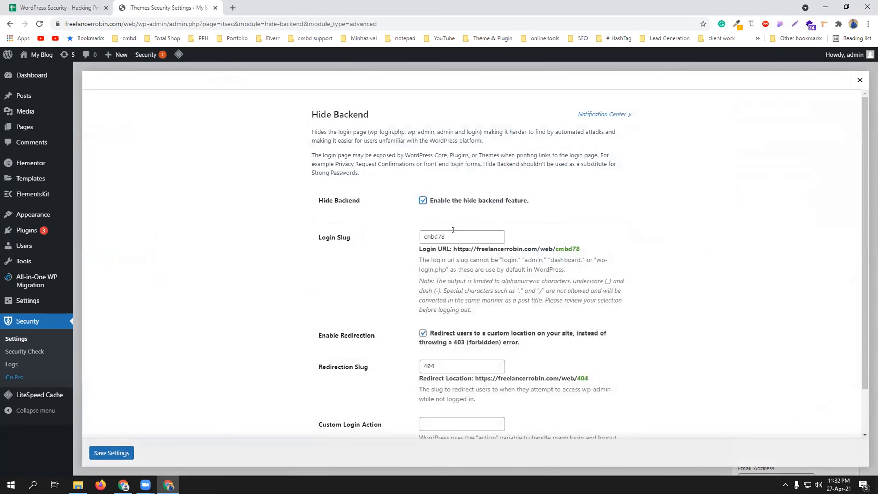
{"action": "scroll", "coordinate": [466, 369], "scroll_direction": "down", "scroll_amount": 2}
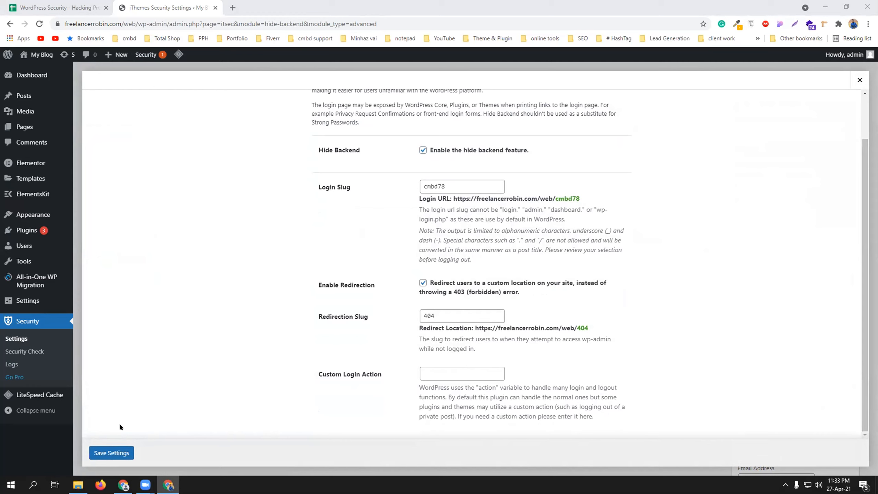
{"action": "left_click", "coordinate": [113, 452]}
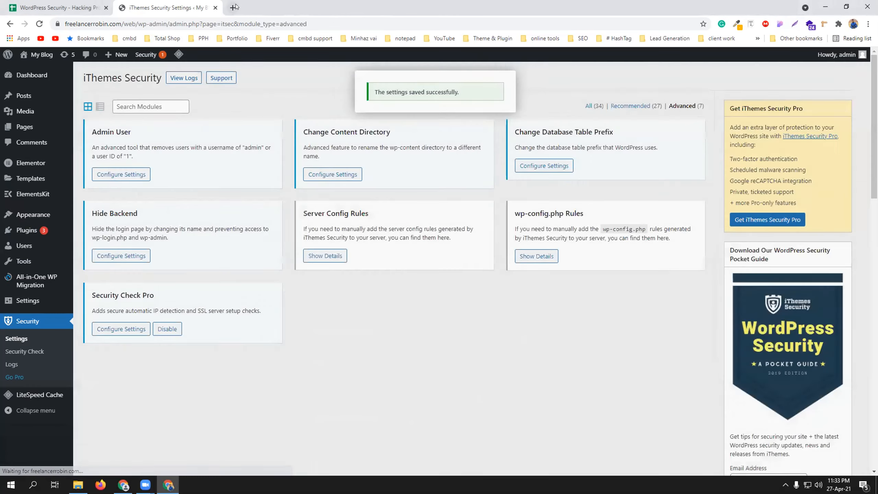
Step: Log out, test wp-admin while logged out, log back in, then view the security notes sheet
{"action": "mouse_move", "coordinate": [840, 55]}
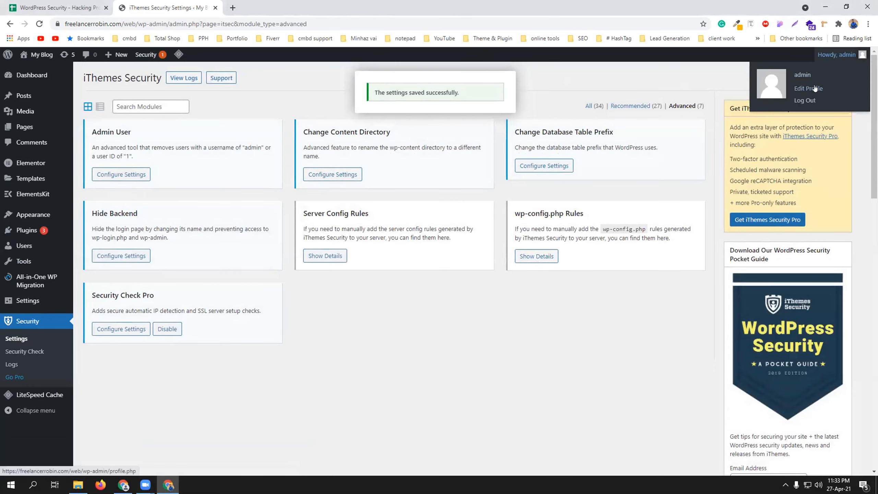
{"action": "left_click", "coordinate": [800, 100]}
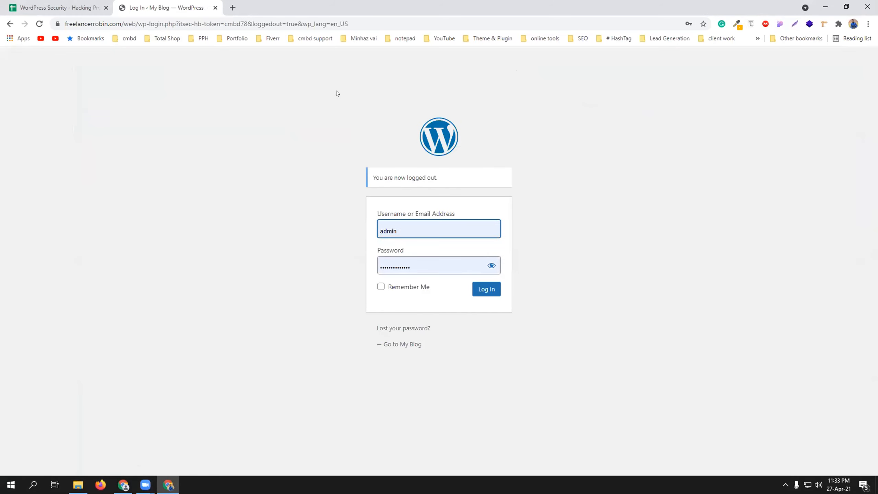
{"action": "left_click_drag", "start_coordinate": [138, 24], "coordinate": [674, 11]}
{"action": "type", "text": "wp-admin"}
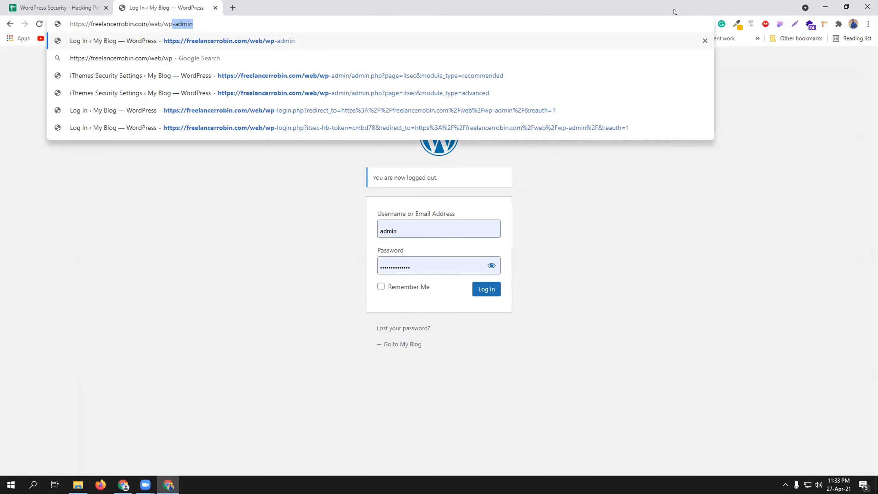
{"action": "key", "text": "Return"}
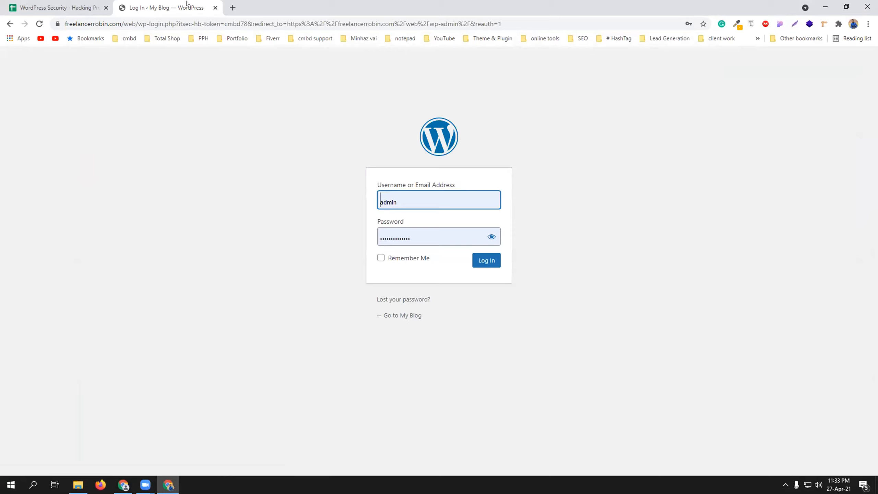
{"action": "left_click", "coordinate": [486, 260]}
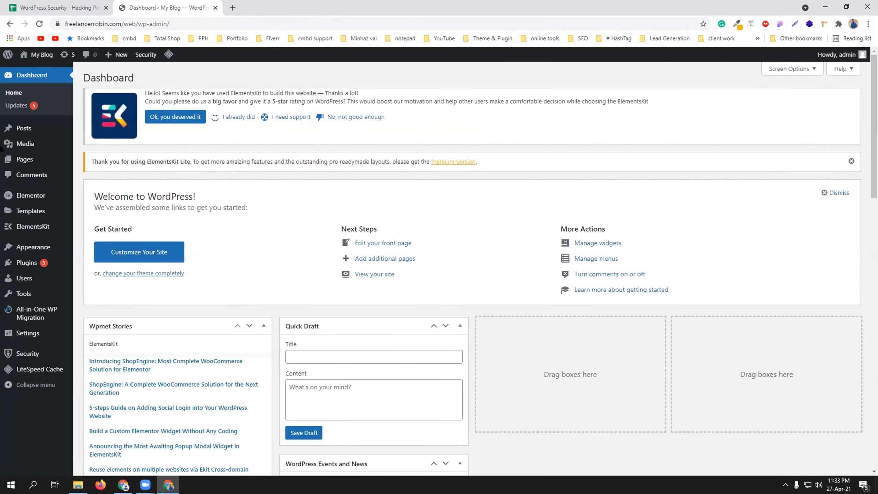
{"action": "left_click", "coordinate": [59, 3]}
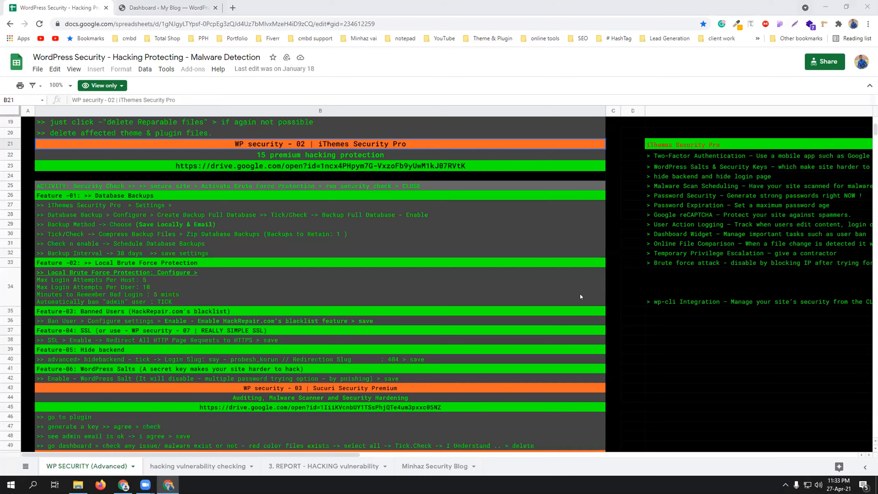
Step: From the dashboard, open iThemes Security's Advanced Hide Backend settings
{"action": "left_click", "coordinate": [166, 7]}
{"action": "mouse_move", "coordinate": [71, 334]}
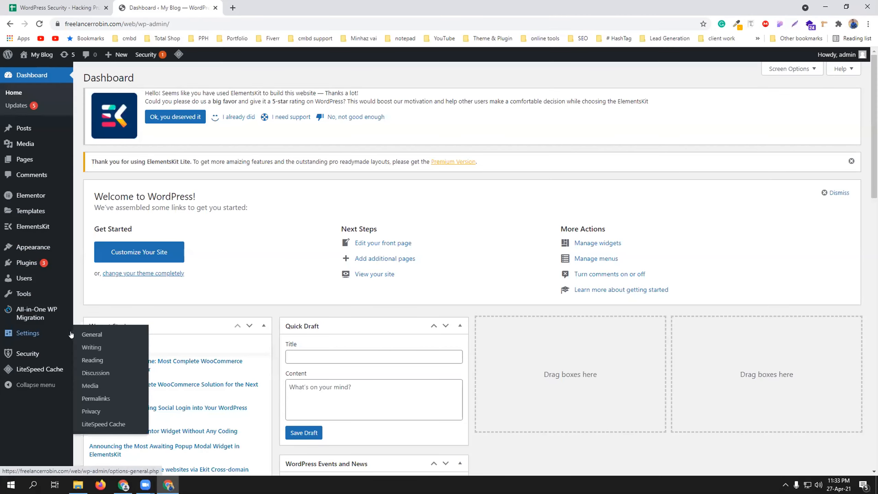
{"action": "left_click", "coordinate": [85, 356]}
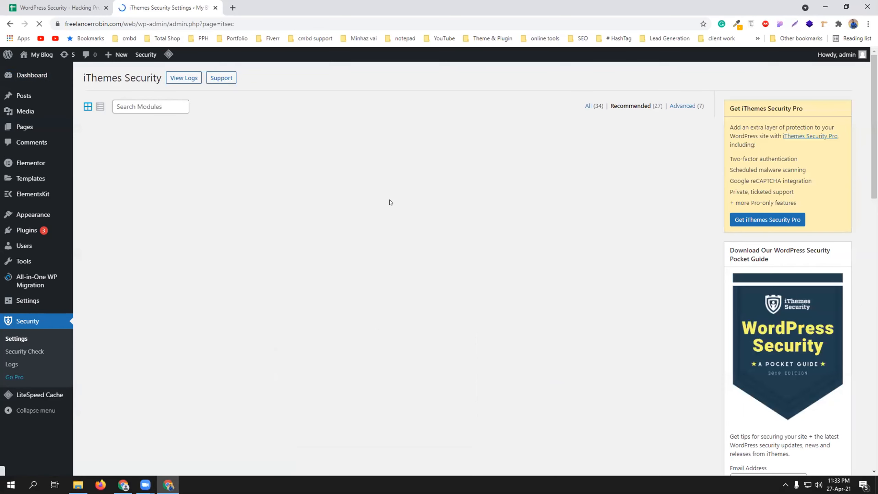
{"action": "left_click", "coordinate": [685, 106]}
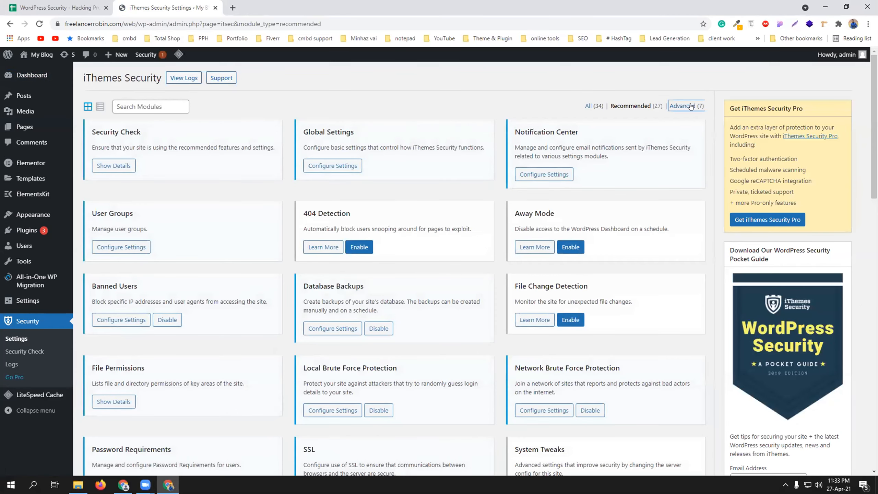
{"action": "left_click", "coordinate": [117, 253]}
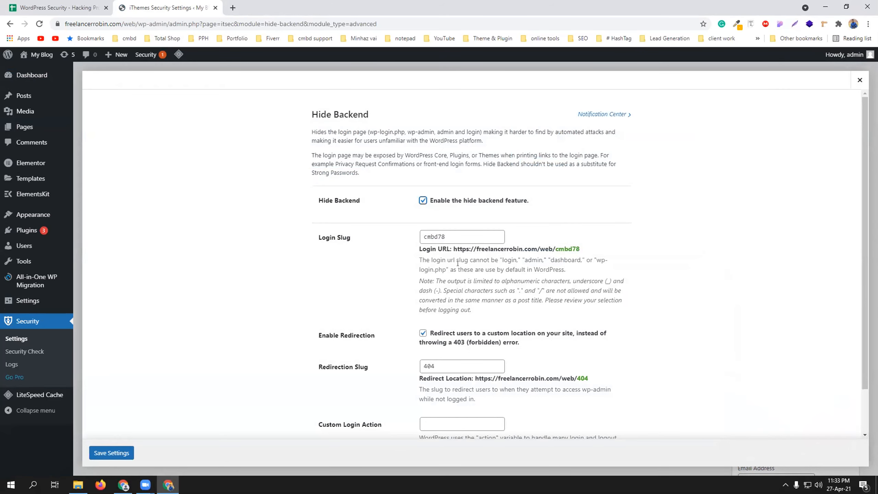
Step: Shorten the Login Slug from cmbd78 to cmbd and save the settings
{"action": "left_click", "coordinate": [446, 235]}
{"action": "left_click_drag", "start_coordinate": [445, 234], "coordinate": [437, 233]}
{"action": "key", "text": "BackSpace"}
{"action": "left_click", "coordinate": [106, 453]}
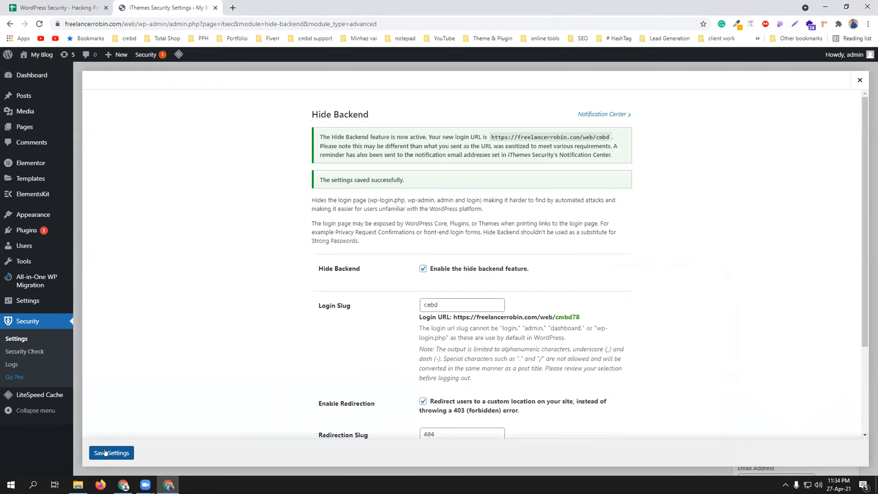
{"action": "scroll", "coordinate": [105, 453], "scroll_direction": "down", "scroll_amount": 3}
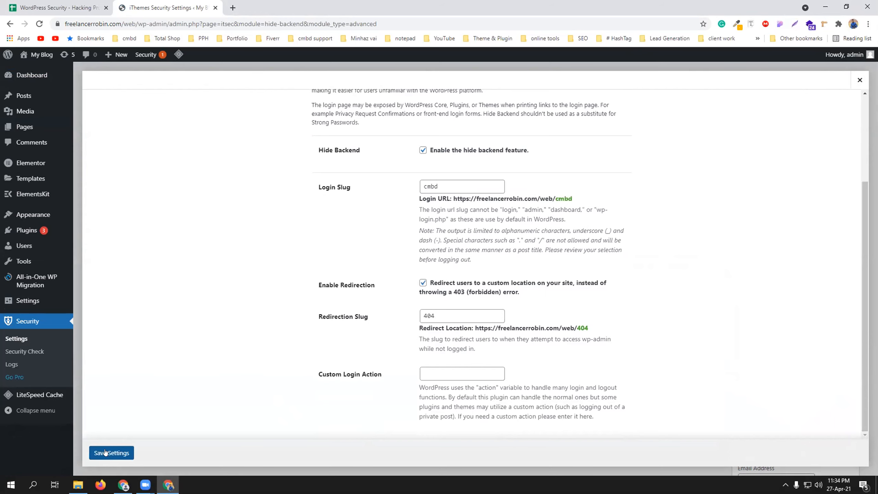
{"action": "scroll", "coordinate": [189, 378], "scroll_direction": "up", "scroll_amount": 3}
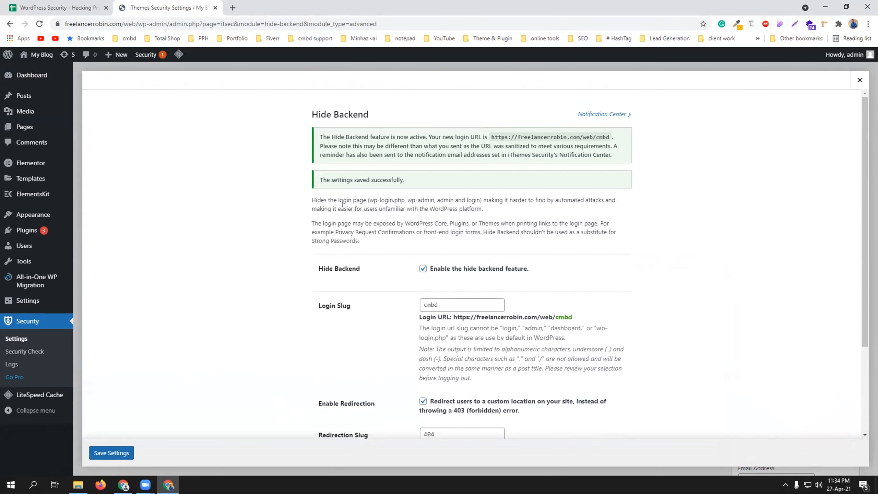
{"action": "scroll", "coordinate": [251, 364], "scroll_direction": "down", "scroll_amount": 2}
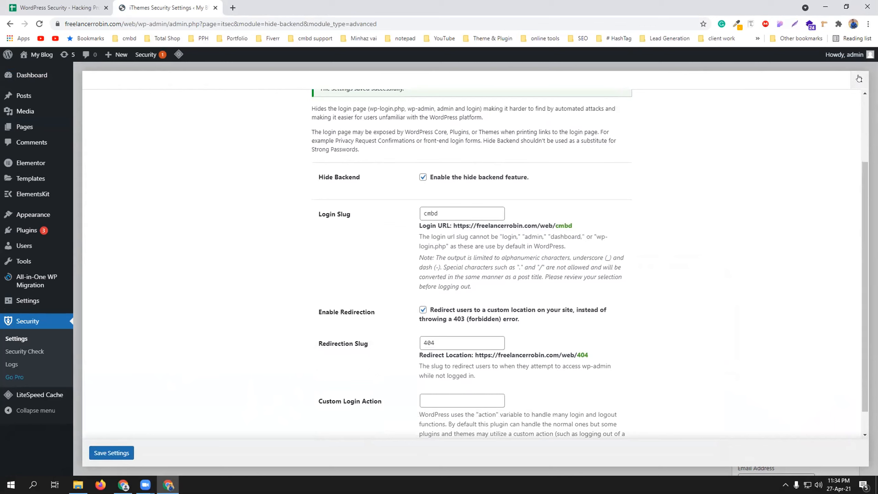
{"action": "left_click", "coordinate": [559, 229]}
{"action": "left_click", "coordinate": [93, 456]}
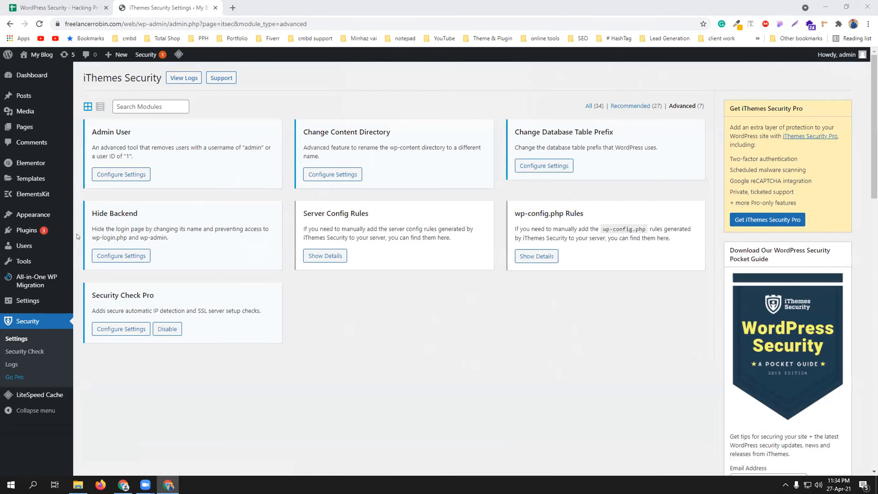
Step: Check the notes sheet, then list the 27 Recommended iThemes Security modules
{"action": "left_click", "coordinate": [57, 8]}
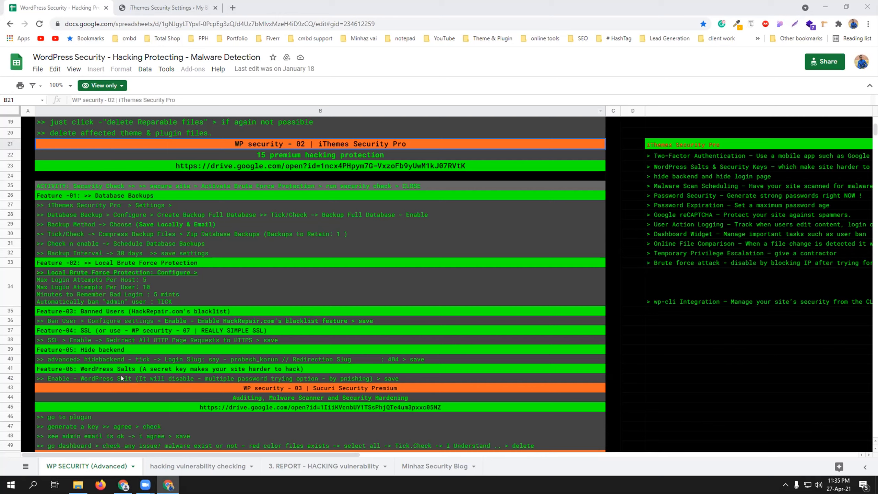
{"action": "left_click", "coordinate": [166, 7]}
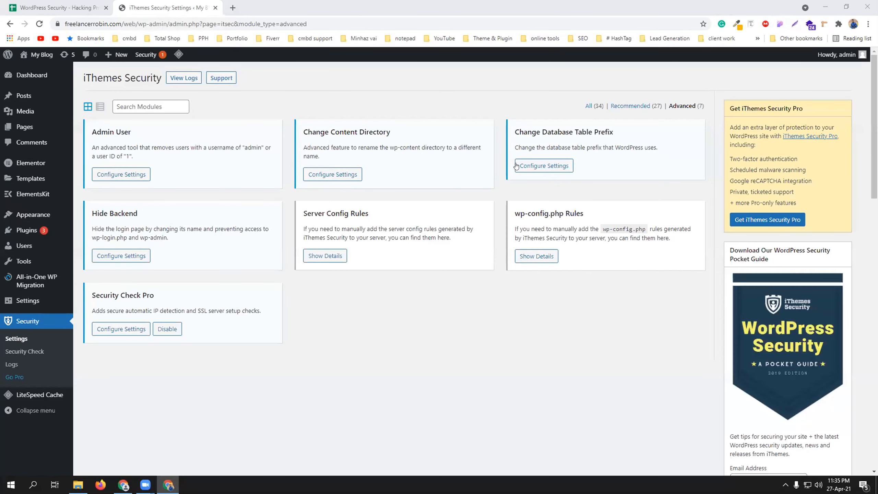
{"action": "left_click", "coordinate": [621, 106]}
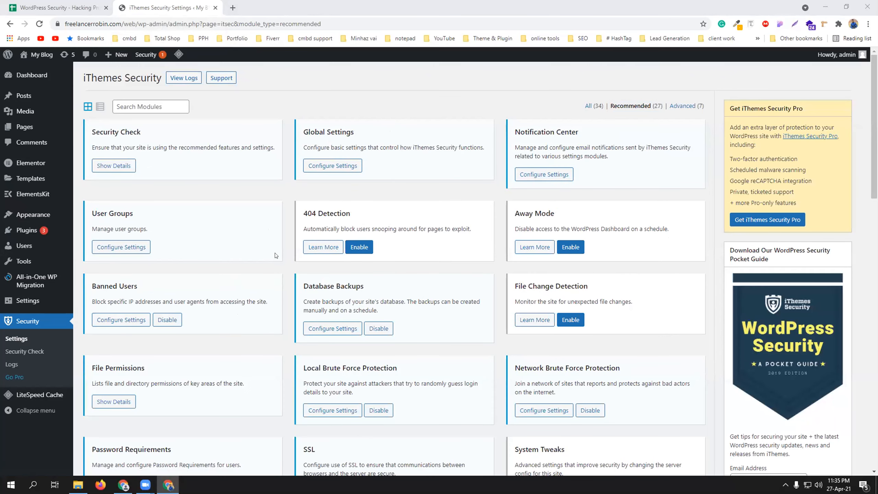
Step: Enable Change WordPress Salts, save to regenerate them, and log back in via cmbd
{"action": "scroll", "coordinate": [304, 321], "scroll_direction": "down", "scroll_amount": 2}
{"action": "scroll", "coordinate": [304, 321], "scroll_direction": "down", "scroll_amount": 3}
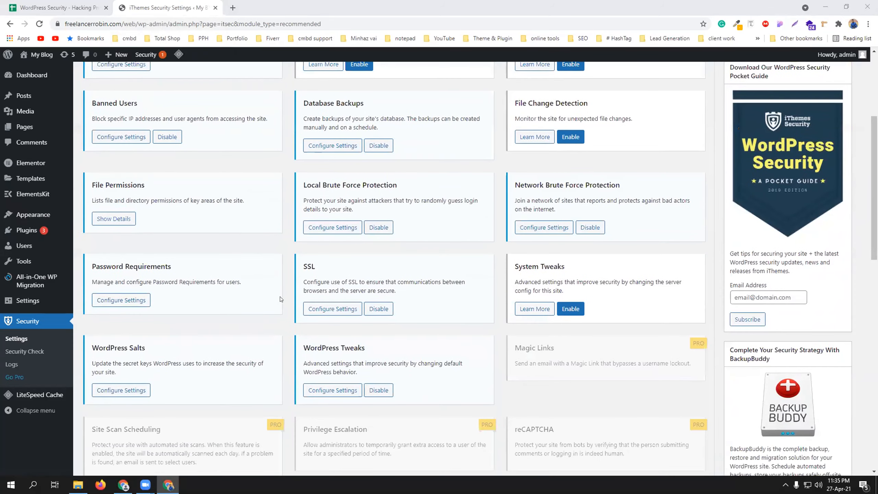
{"action": "left_click", "coordinate": [127, 389]}
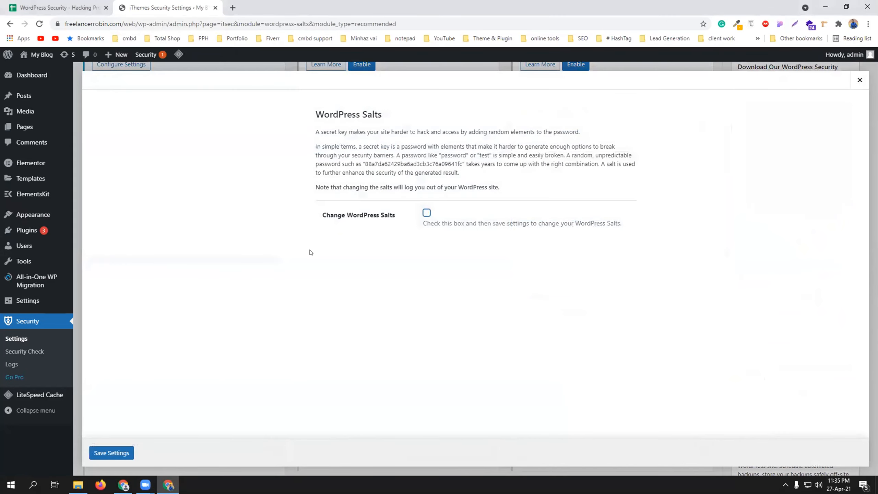
{"action": "left_click", "coordinate": [427, 213]}
{"action": "left_click", "coordinate": [115, 453]}
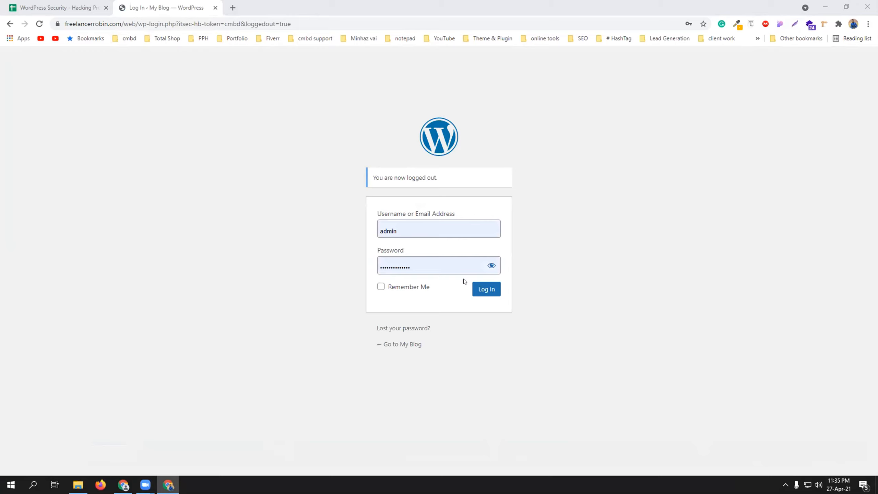
{"action": "left_click", "coordinate": [487, 290]}
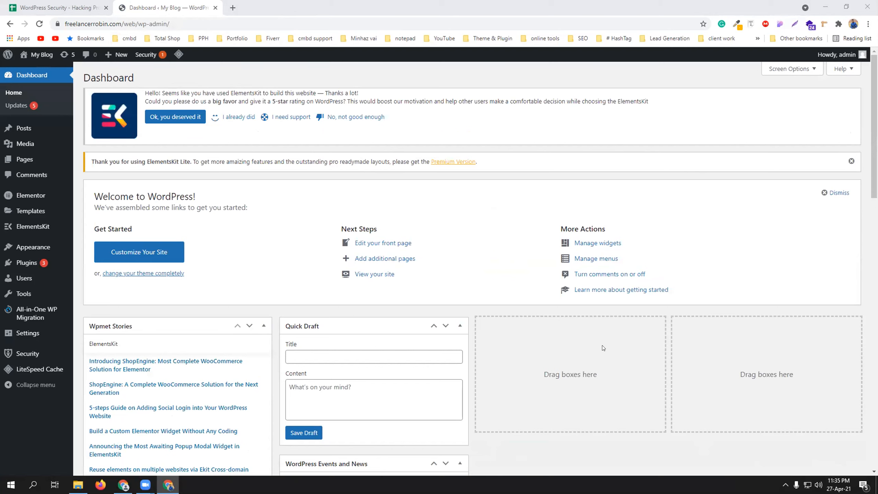
Step: Switch to the WordPress Security notes spreadsheet showing the iThemes Security Pro checklist
{"action": "mouse_move", "coordinate": [18, 357]}
{"action": "left_click", "coordinate": [34, 8]}
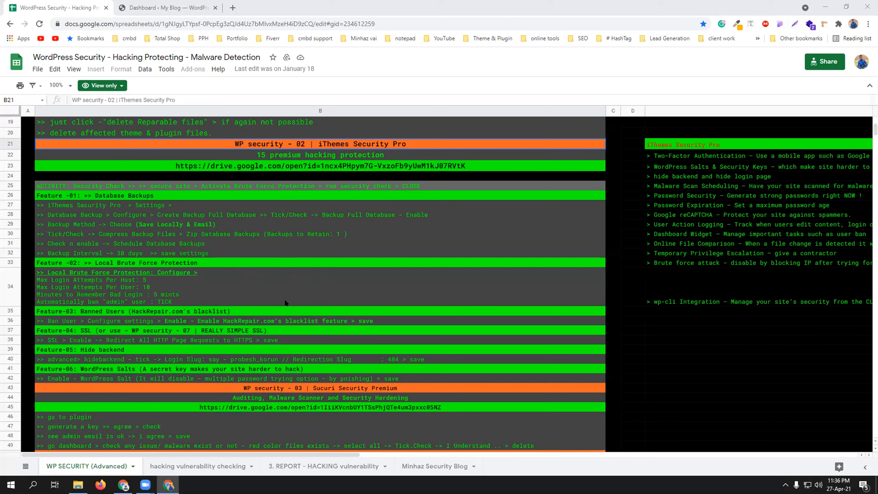
Step: Select feature notes B26 to B41, pick B46, then return to the WordPress dashboard
{"action": "left_click", "coordinate": [131, 196]}
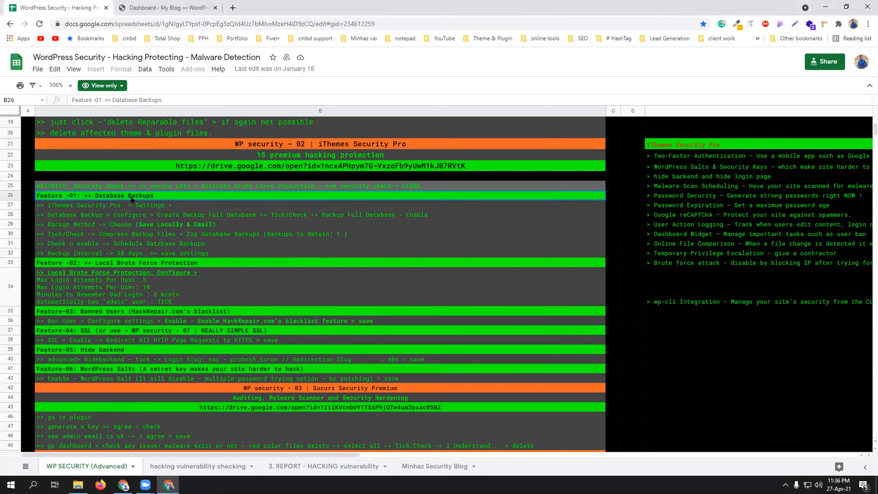
{"action": "key", "text": "shift+Down"}
{"action": "key", "text": "shift+Down"}
{"action": "key", "text": "shift+Down"}
{"action": "key", "text": "shift+Down"}
{"action": "key", "text": "shift+Down"}
{"action": "key", "text": "shift+Down"}
{"action": "key", "text": "shift+Down"}
{"action": "key", "text": "shift+Down"}
{"action": "key", "text": "shift+Down"}
{"action": "key", "text": "shift+Down"}
{"action": "key", "text": "shift+Down"}
{"action": "key", "text": "shift+Down"}
{"action": "key", "text": "shift+Down"}
{"action": "key", "text": "shift+Down"}
{"action": "key", "text": "shift+Down"}
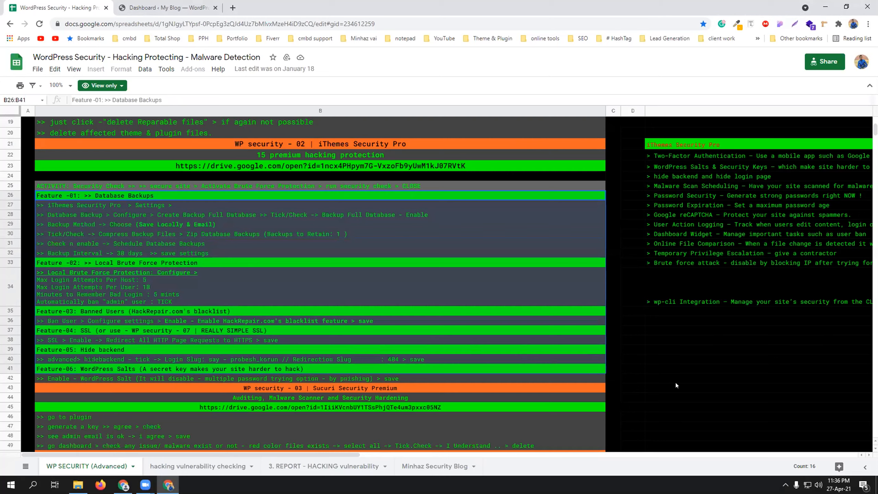
{"action": "left_click", "coordinate": [548, 416]}
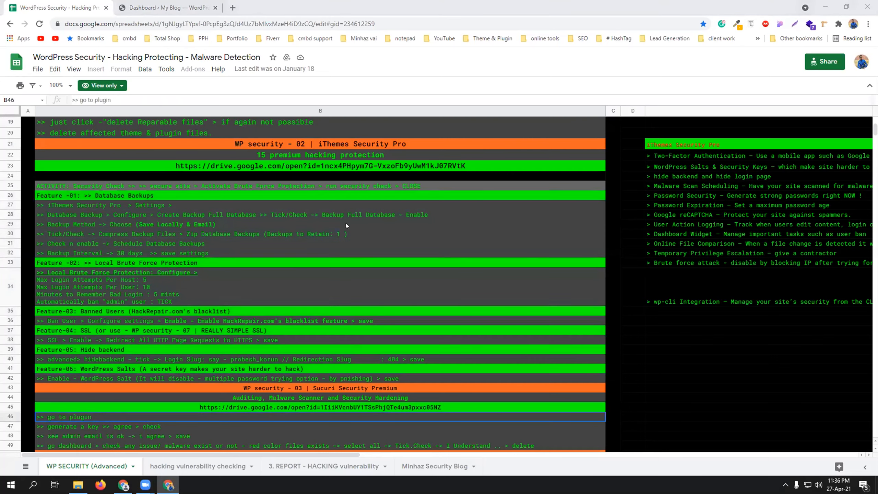
{"action": "key", "text": "ctrl+Tab"}
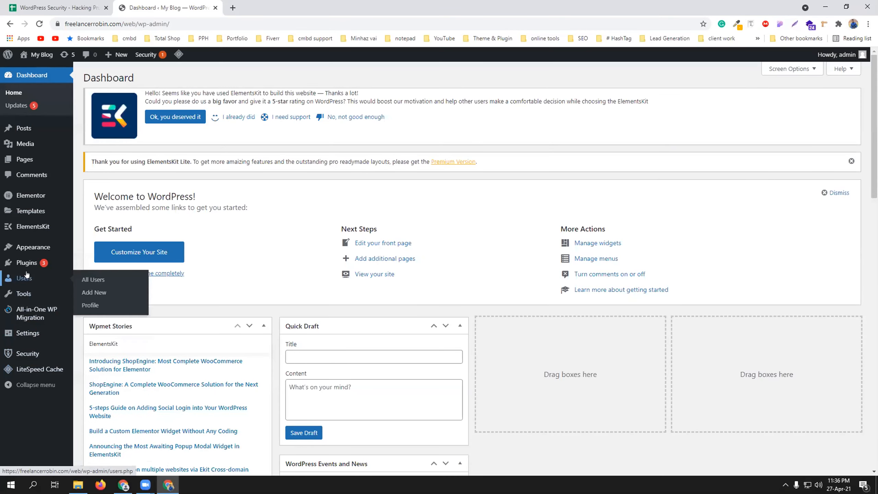
Step: Open the Plugins page in a new tab and search the directory for 'wp hide'
{"action": "mouse_move", "coordinate": [26, 262]}
{"action": "middle_click", "coordinate": [106, 265]}
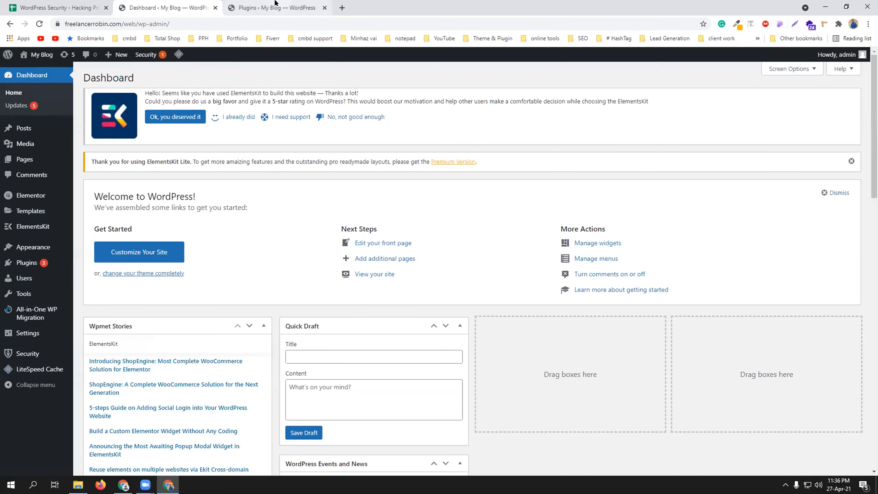
{"action": "key", "text": "ctrl+Tab"}
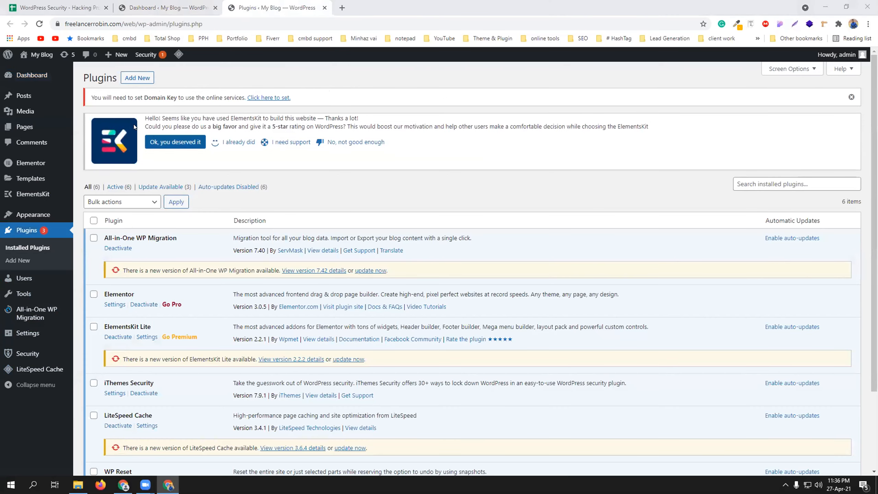
{"action": "key", "text": "F5"}
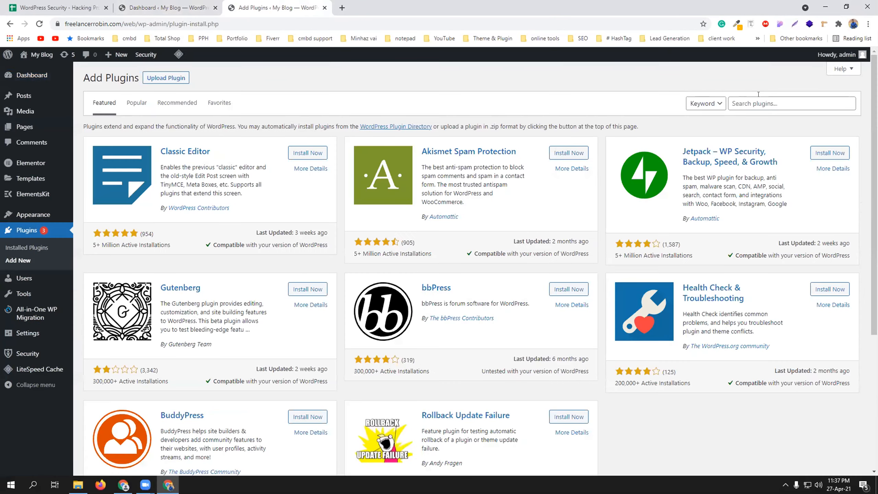
{"action": "left_click", "coordinate": [758, 94]}
{"action": "type", "text": "wp hide"}
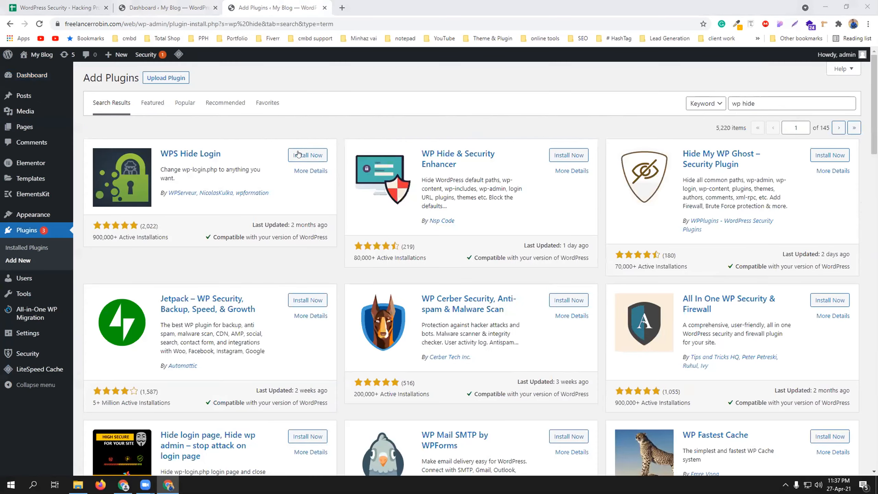
Step: Install and activate WPS Hide Login 1.8.5, confirming it in the Installed Plugins list
{"action": "left_click", "coordinate": [303, 154]}
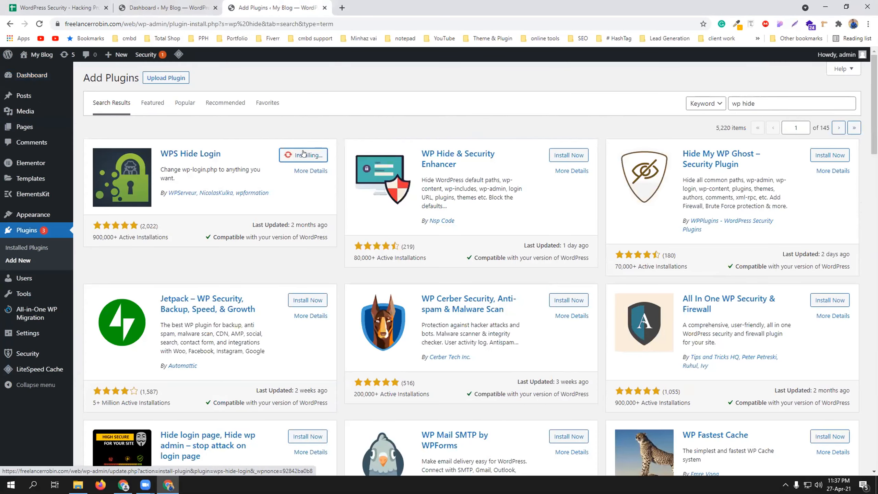
{"action": "left_click", "coordinate": [304, 154]}
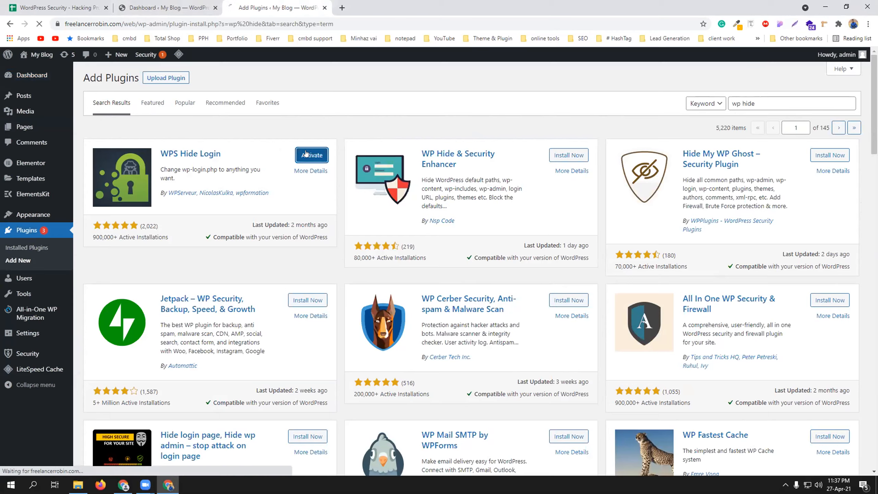
{"action": "left_click", "coordinate": [74, 8]}
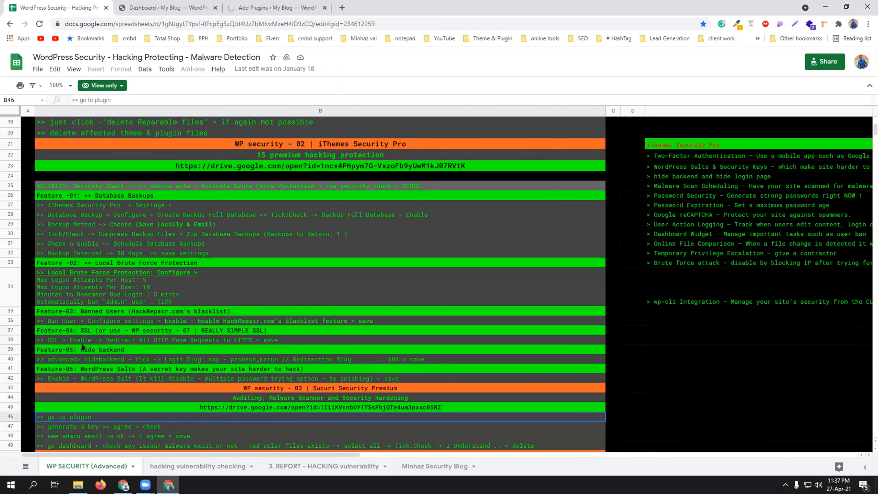
{"action": "left_click", "coordinate": [273, 7]}
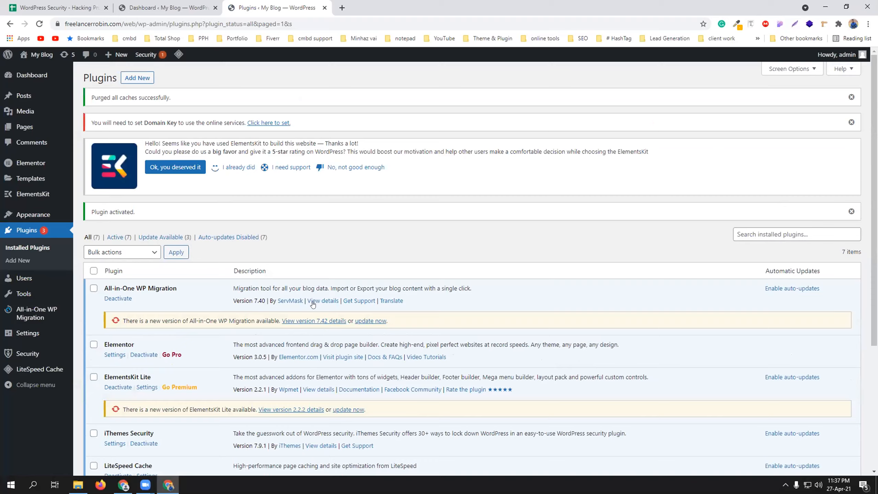
{"action": "scroll", "coordinate": [311, 302], "scroll_direction": "down", "scroll_amount": 3}
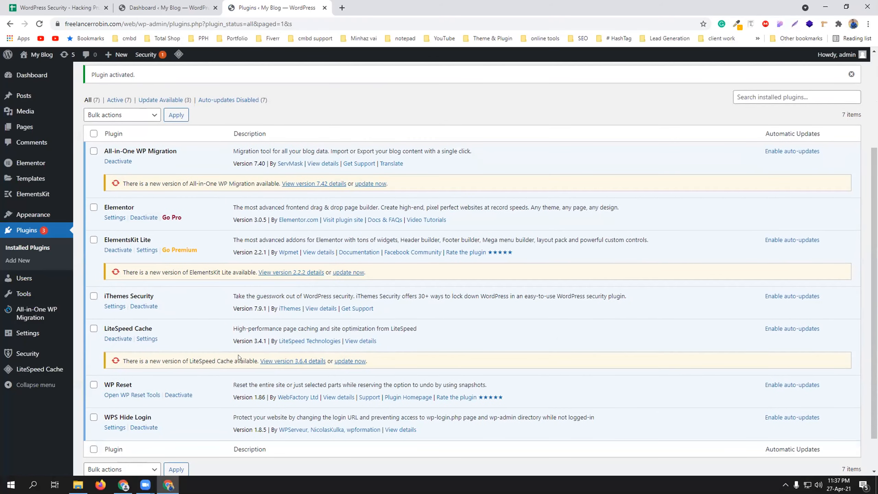
Step: Change the WPS Hide Login login URL from login to cmbd78 and save the settings
{"action": "left_click", "coordinate": [109, 428]}
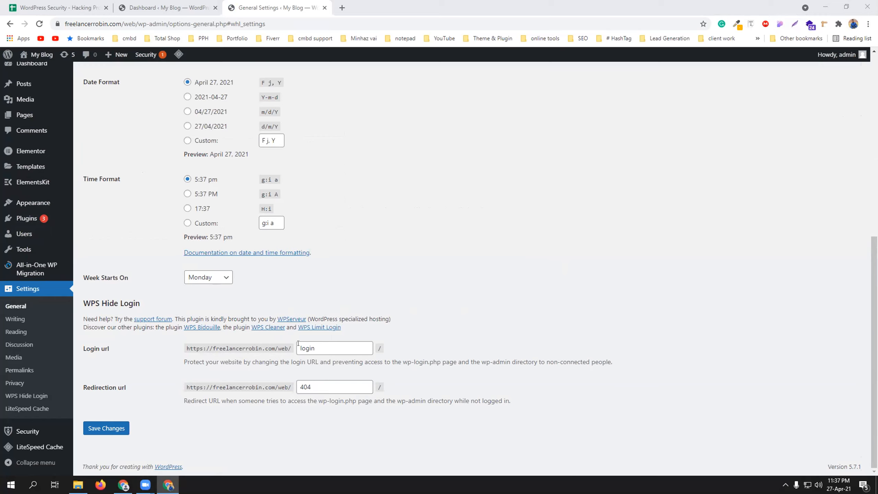
{"action": "left_click_drag", "start_coordinate": [315, 347], "coordinate": [296, 348]}
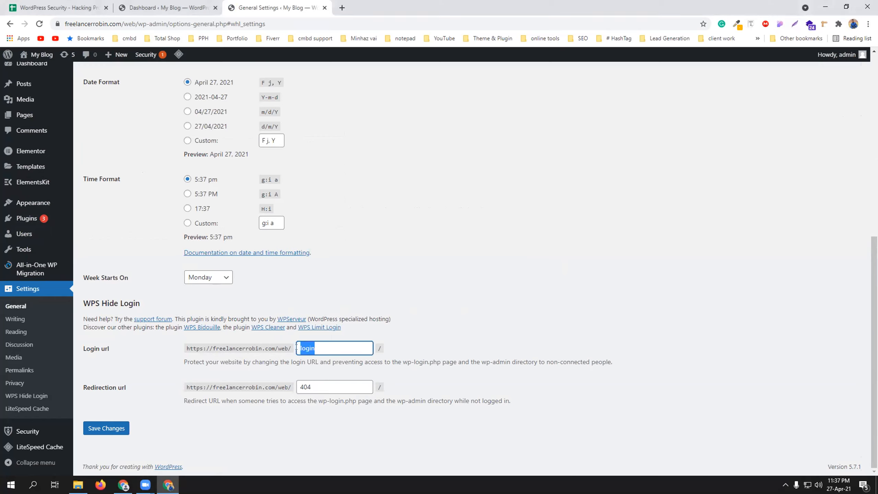
{"action": "type", "text": "cmbd78"}
{"action": "left_click", "coordinate": [102, 429]}
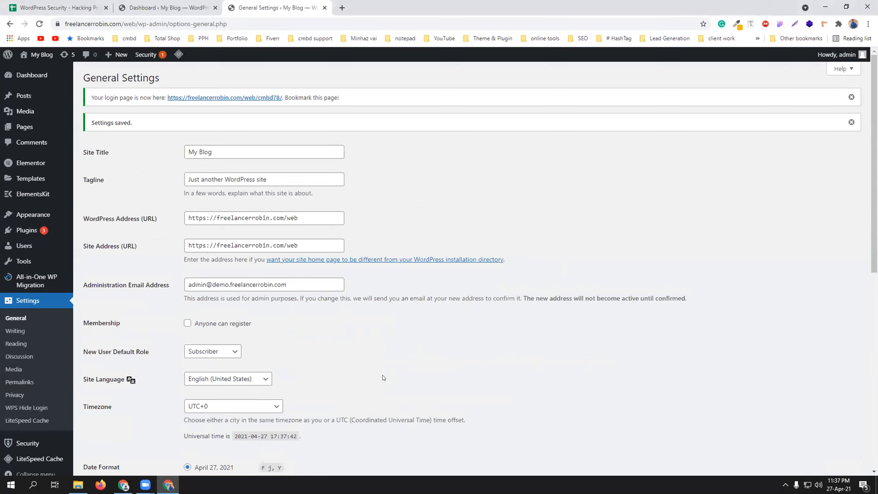
Step: Scroll down the saved settings page and switch to the Dashboard tab
{"action": "scroll", "coordinate": [383, 375], "scroll_direction": "down", "scroll_amount": 6}
{"action": "scroll", "coordinate": [383, 372], "scroll_direction": "down", "scroll_amount": 3}
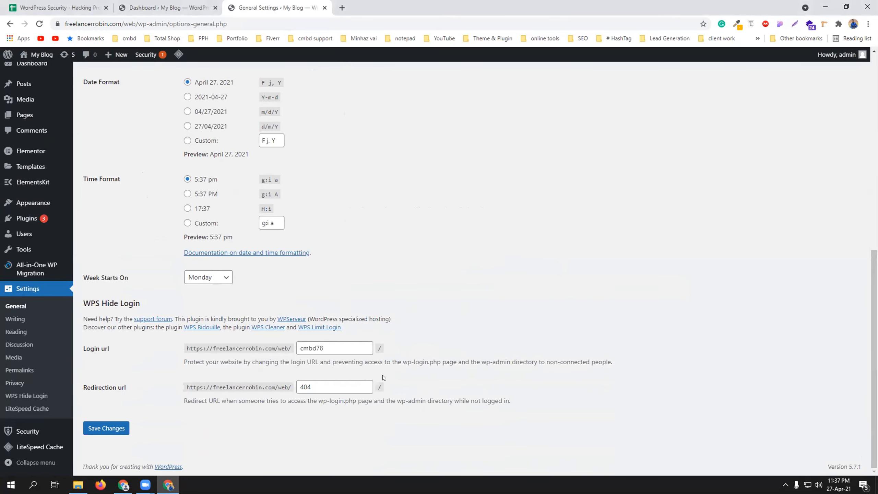
{"action": "left_click", "coordinate": [142, 3]}
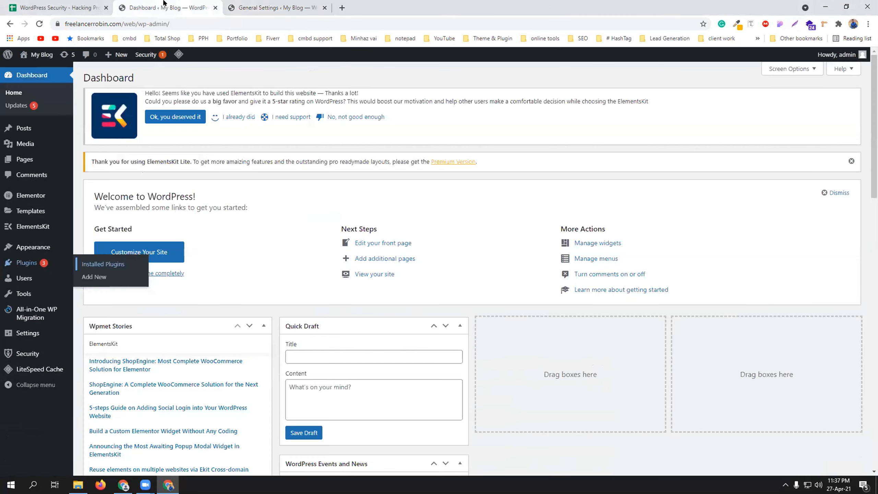
Step: Confirm freelancerrobin.com/web/wp-admin shows the 404 Nothing here page in a logged-out window
{"action": "left_click", "coordinate": [325, 7]}
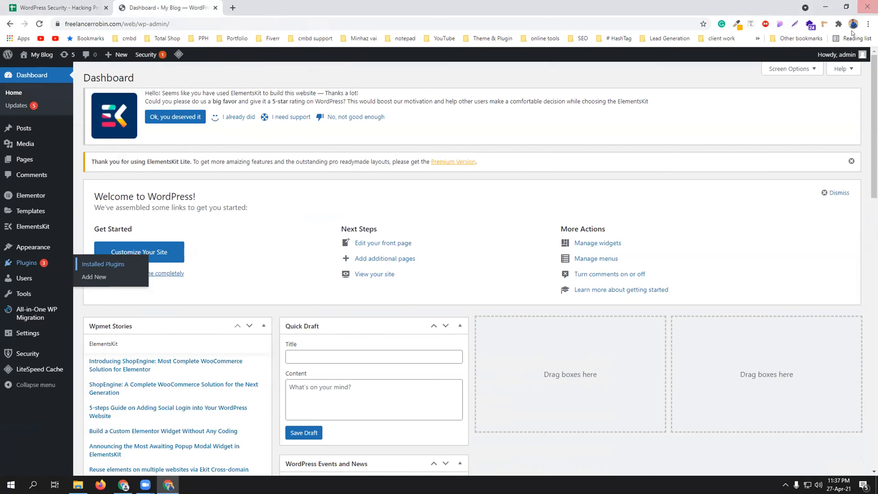
{"action": "left_click", "coordinate": [853, 25]}
{"action": "left_click", "coordinate": [775, 190]}
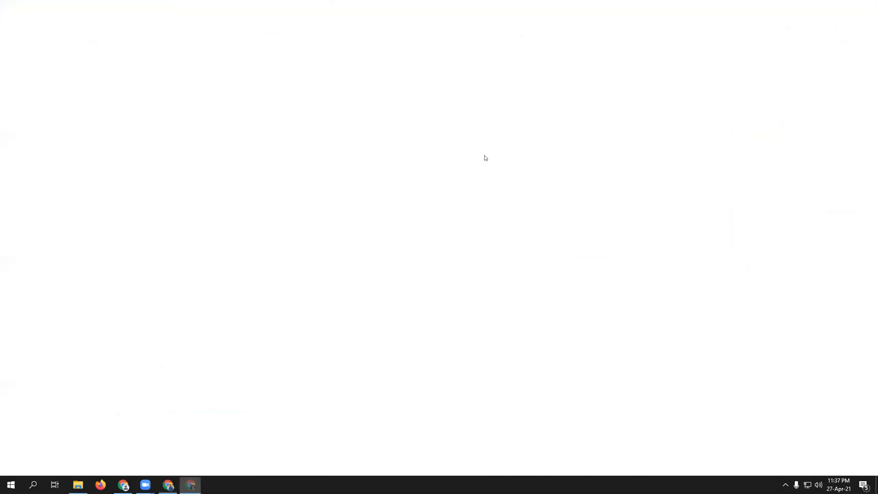
{"action": "type", "text": "f"}
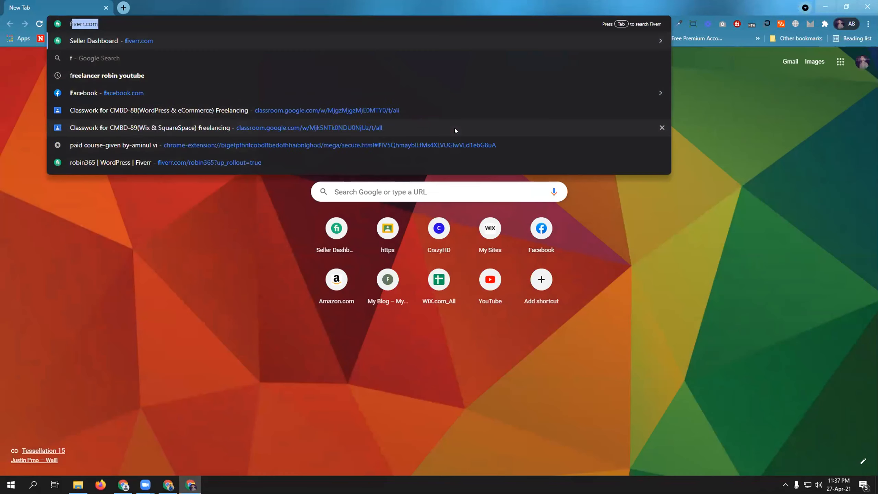
{"action": "type", "text": "reel"}
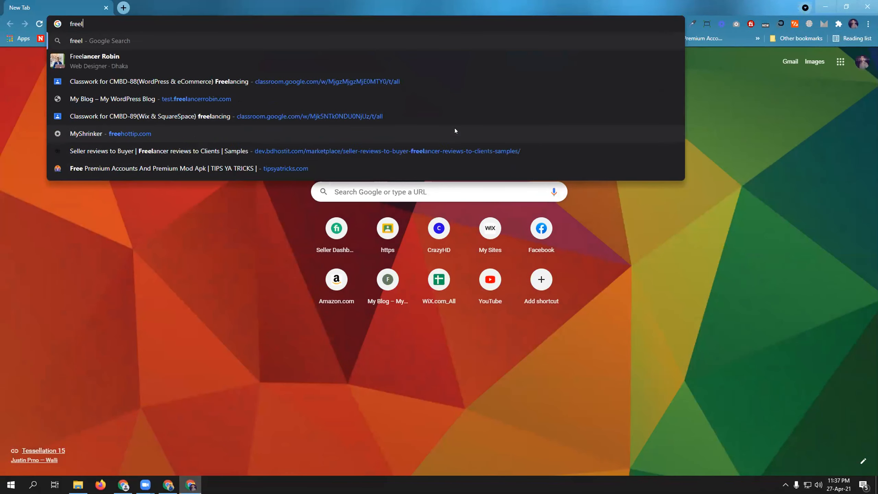
{"action": "type", "text": "ancerrobin.com/"}
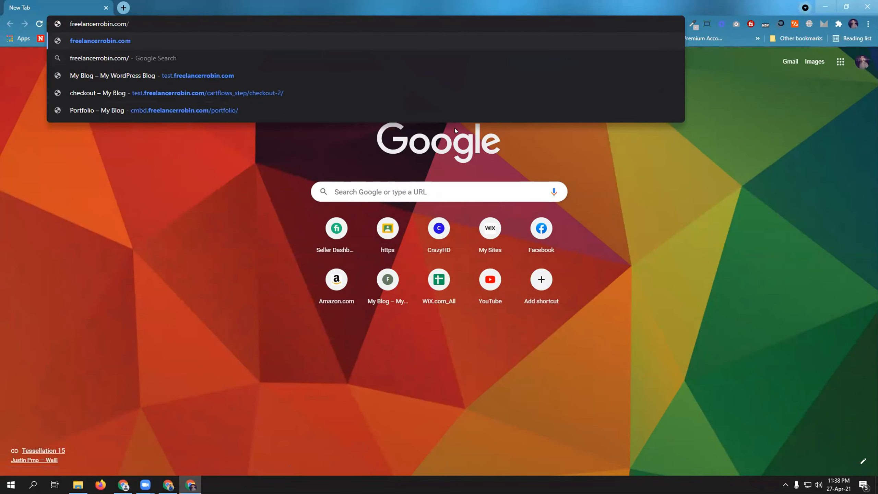
{"action": "type", "text": "web"}
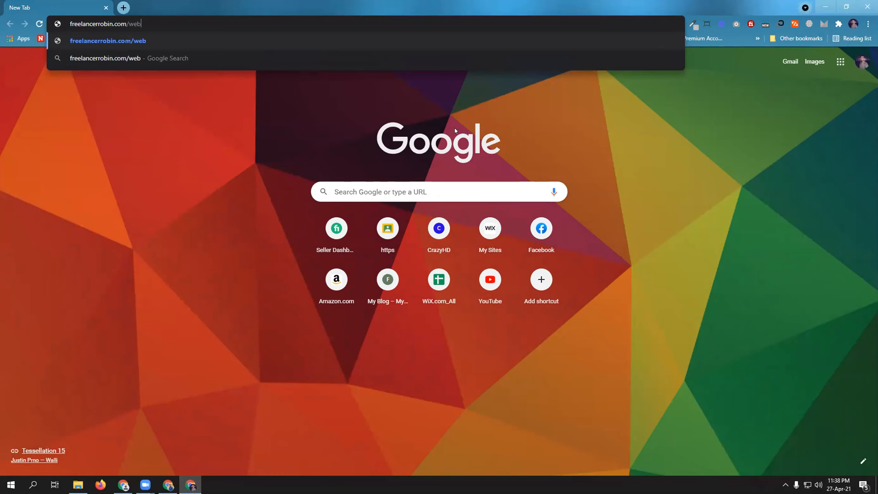
{"action": "type", "text": "/"}
{"action": "type", "text": "wp-admi"}
{"action": "type", "text": "n"}
{"action": "key", "text": "Return"}
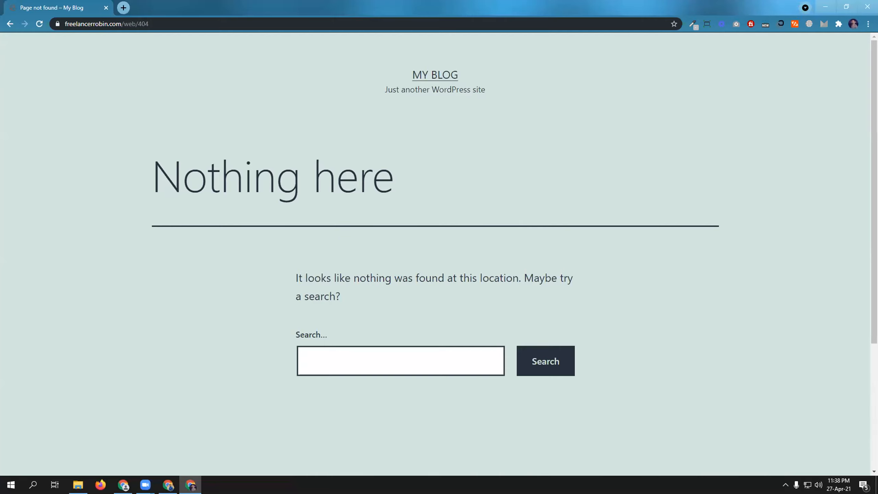
{"action": "key", "text": "alt+Tab"}
{"action": "scroll", "coordinate": [313, 270], "scroll_direction": "down", "scroll_amount": 5}
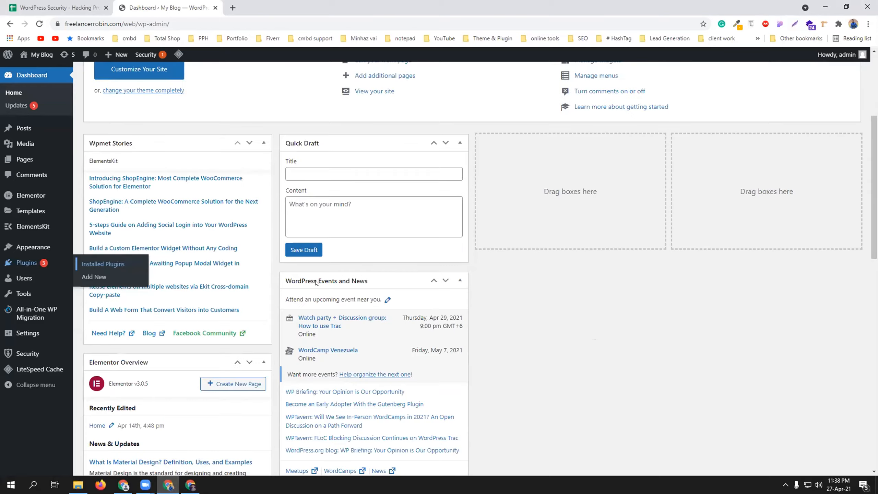
{"action": "scroll", "coordinate": [35, 314], "scroll_direction": "down", "scroll_amount": 8}
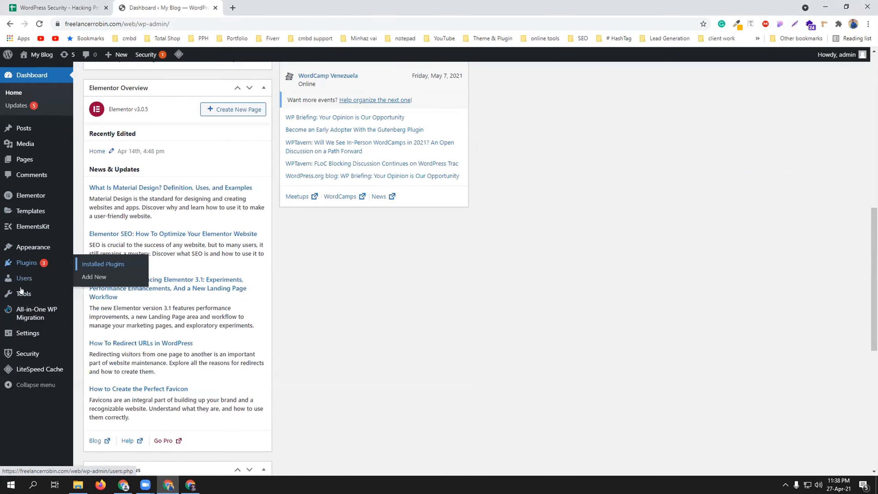
{"action": "mouse_move", "coordinate": [25, 336]}
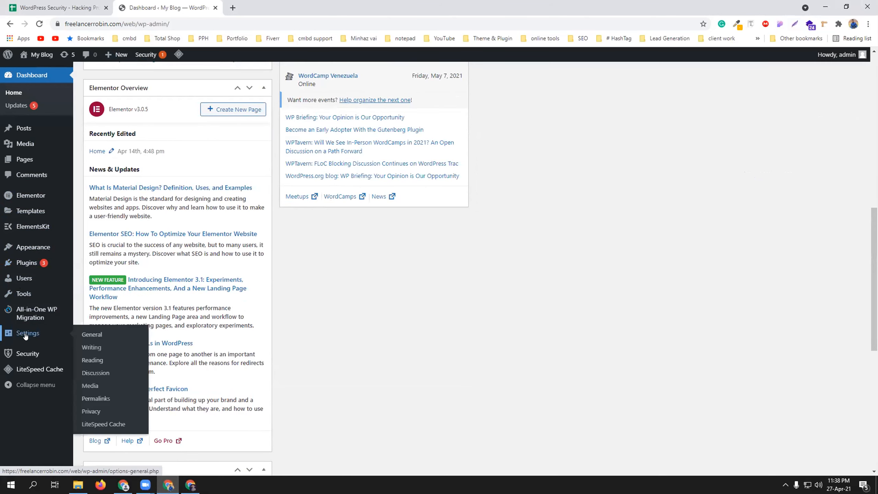
{"action": "left_click", "coordinate": [99, 399]}
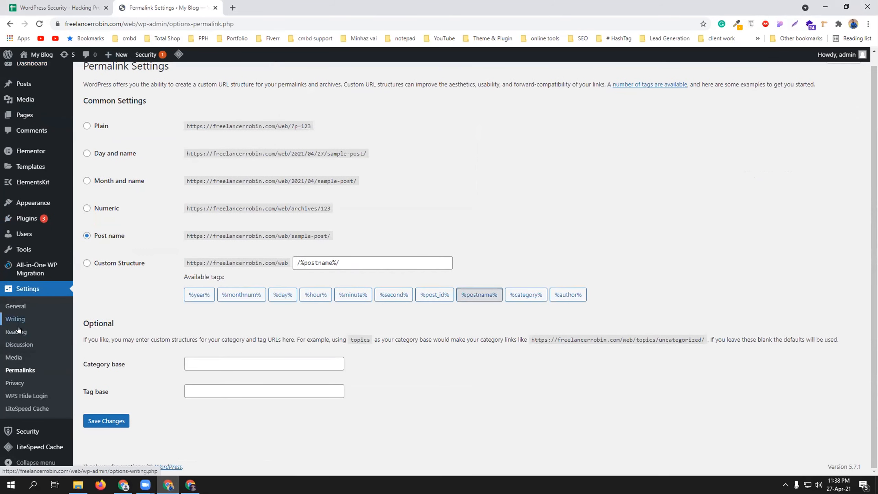
{"action": "left_click", "coordinate": [26, 396]}
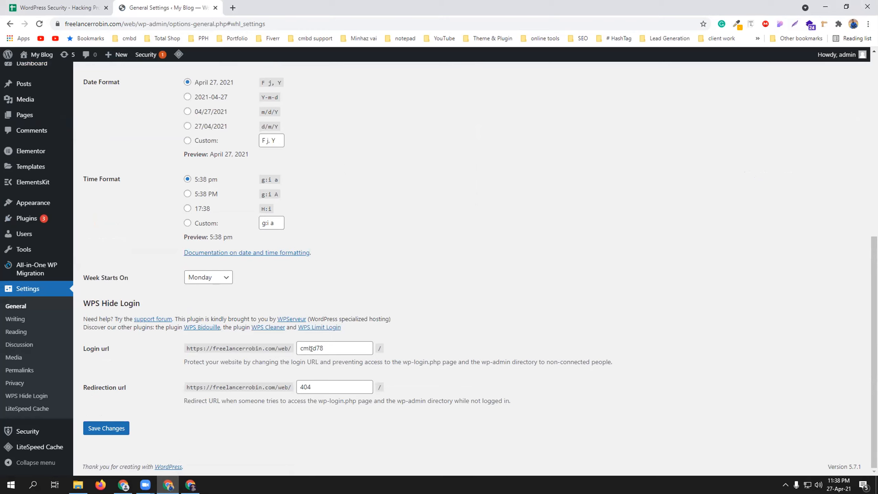
Step: Load the cmbd78 address in the logged-out window to reach the Log In page, then retype wp-a
{"action": "left_click", "coordinate": [190, 485]}
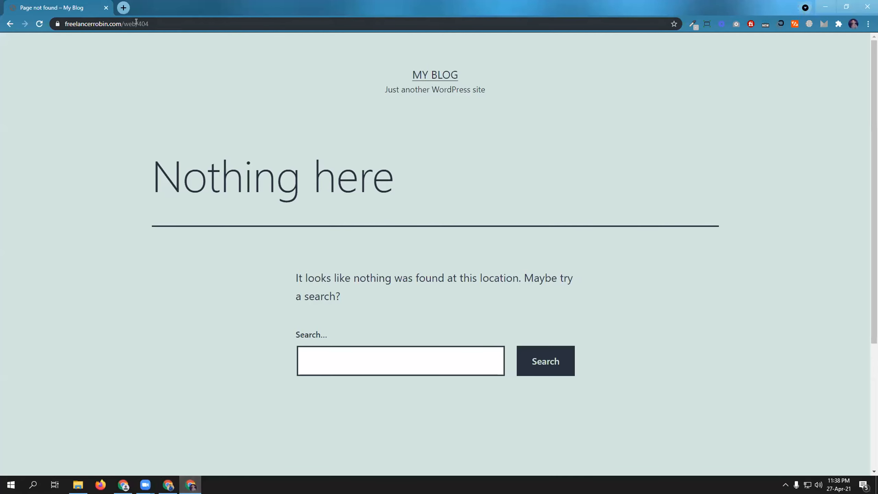
{"action": "left_click_drag", "start_coordinate": [136, 21], "coordinate": [223, 20]}
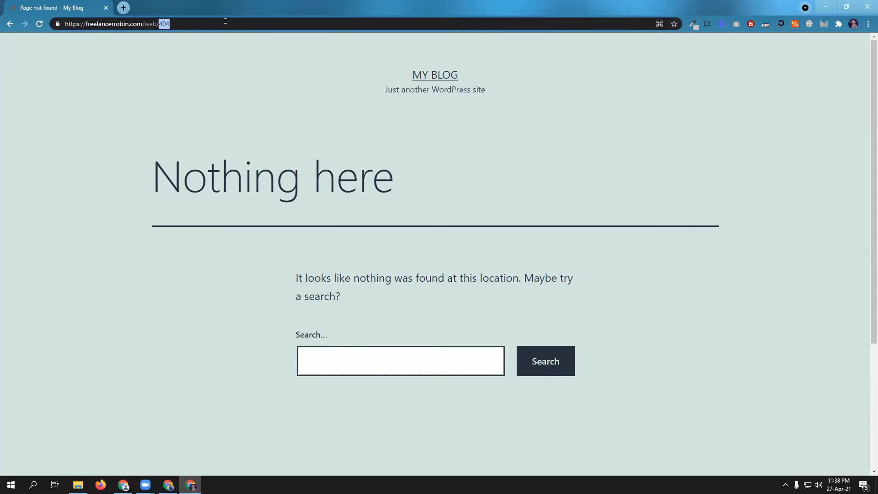
{"action": "type", "text": "cmbd78"}
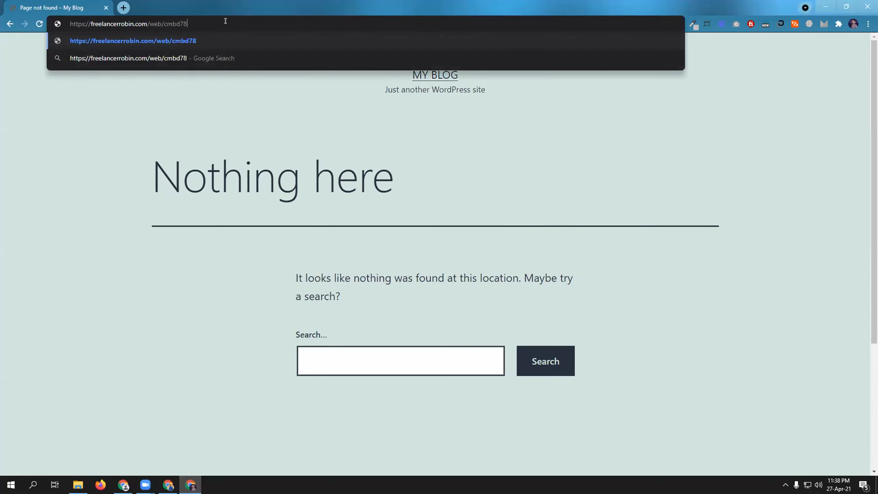
{"action": "key", "text": "Return"}
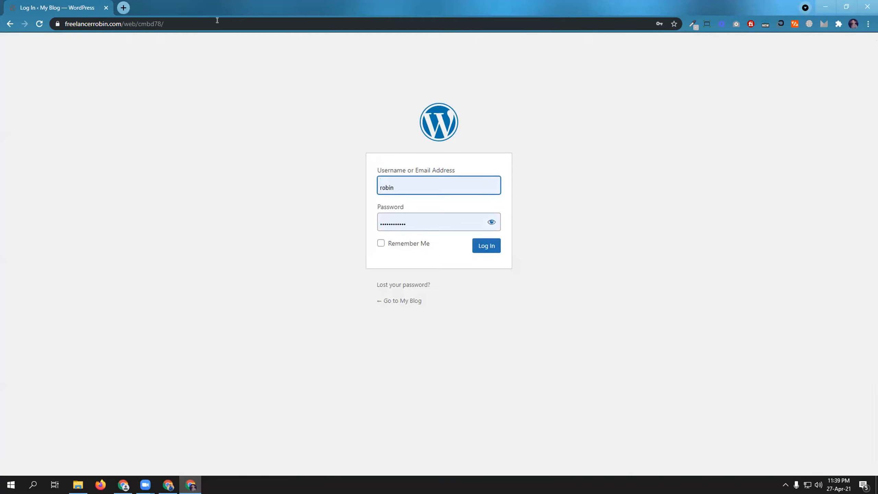
{"action": "left_click_drag", "start_coordinate": [135, 24], "coordinate": [257, 35]}
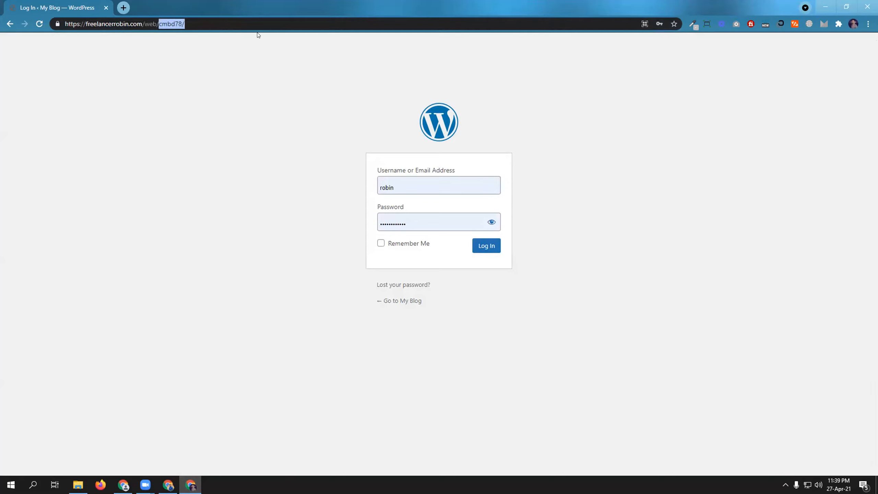
{"action": "type", "text": "wp"}
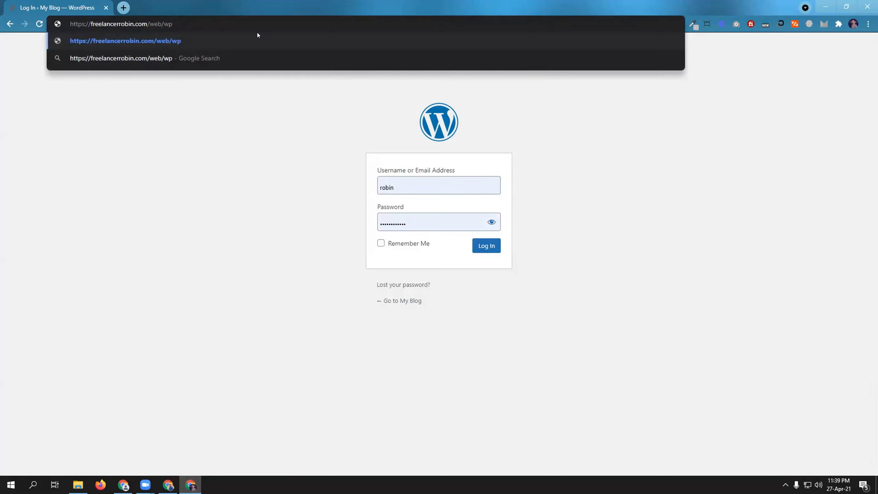
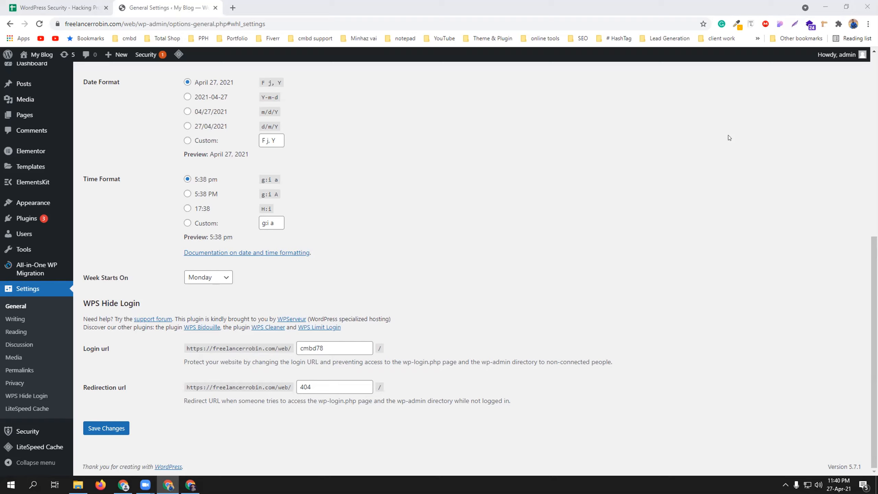
{"action": "scroll", "coordinate": [6, 148], "scroll_direction": "up", "scroll_amount": 3}
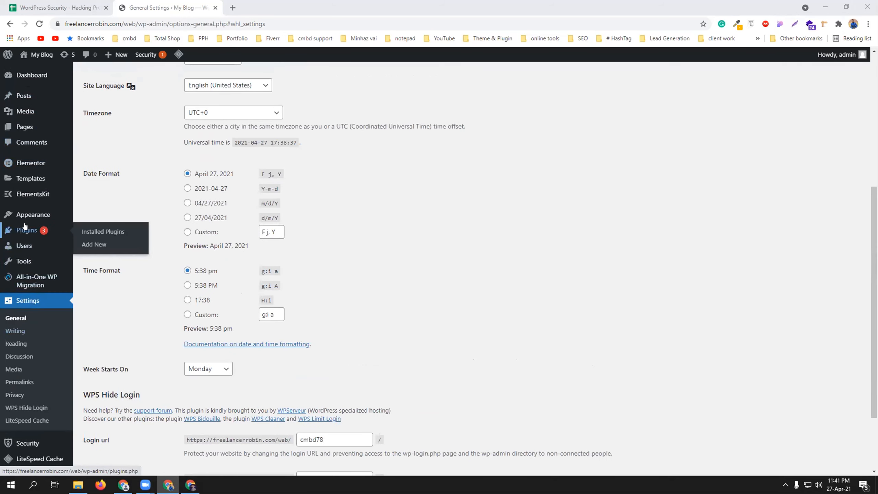
Step: Upload 3. wordfence.zip from Downloads/New folder (3) as a new plugin and install it
{"action": "left_click", "coordinate": [93, 232]}
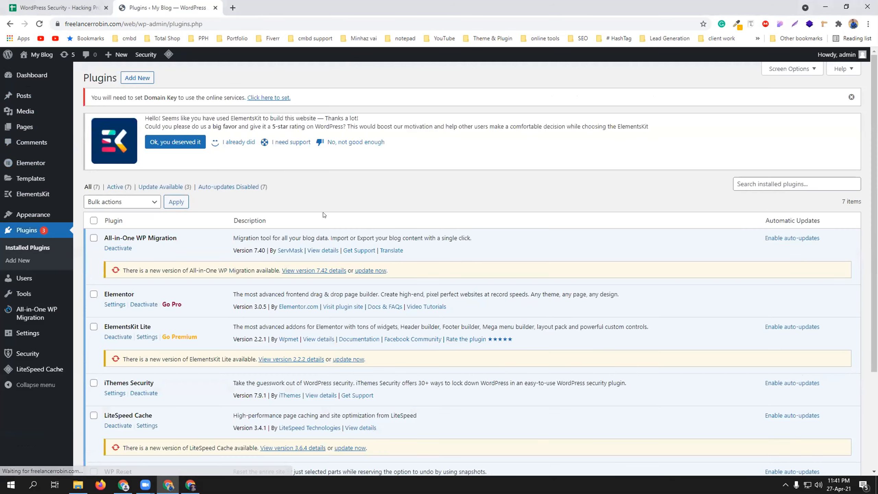
{"action": "left_click", "coordinate": [137, 79]}
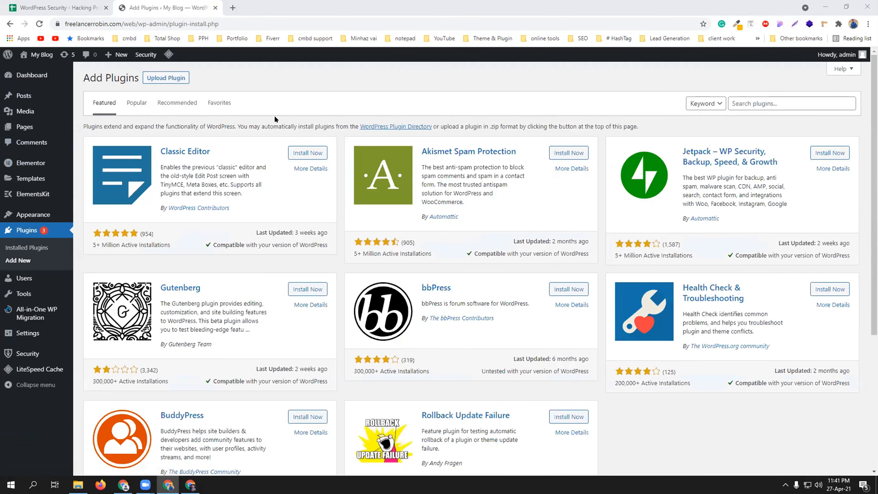
{"action": "left_click", "coordinate": [167, 77]}
{"action": "left_click", "coordinate": [415, 161]}
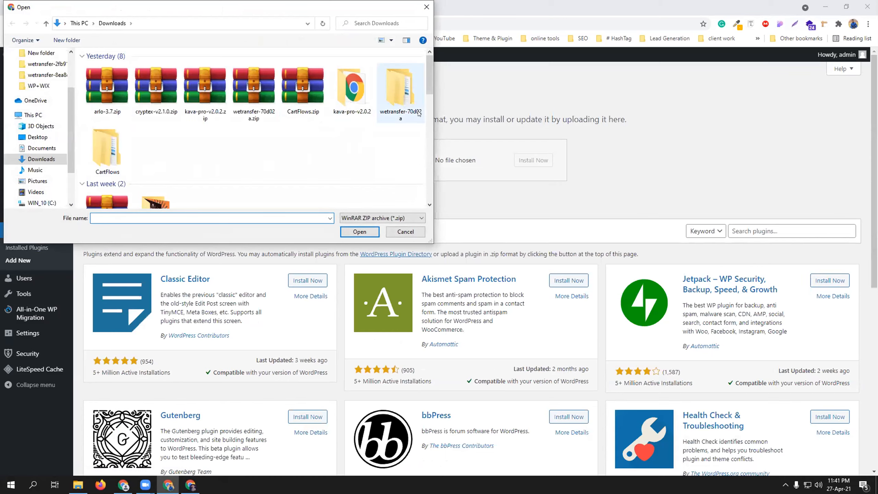
{"action": "left_click_drag", "start_coordinate": [428, 84], "coordinate": [448, 159]}
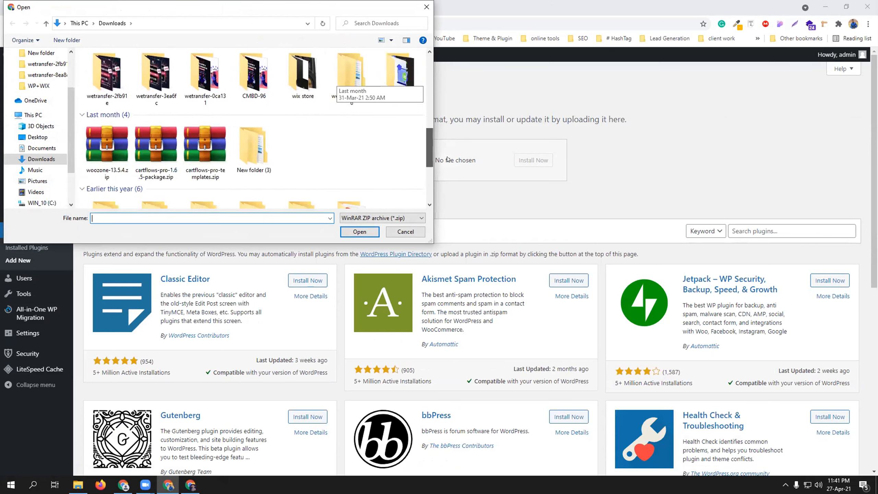
{"action": "double_click", "coordinate": [253, 148]}
{"action": "left_click", "coordinate": [210, 97]}
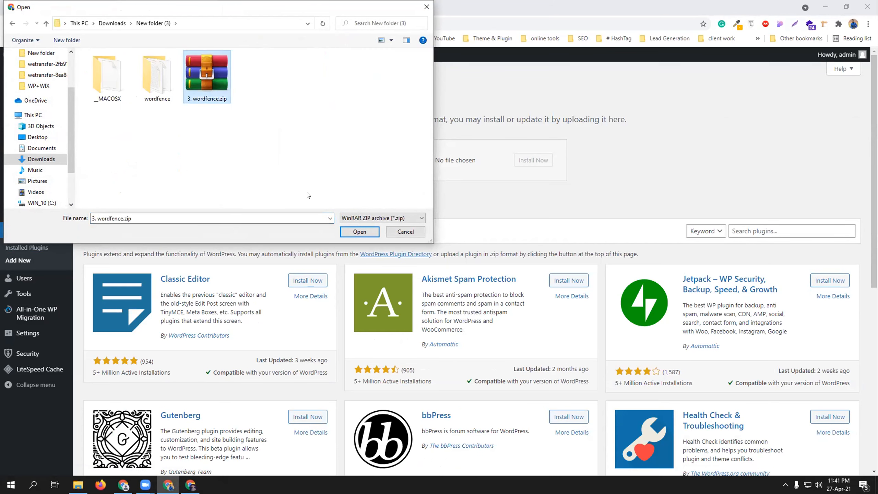
{"action": "left_click", "coordinate": [360, 232]}
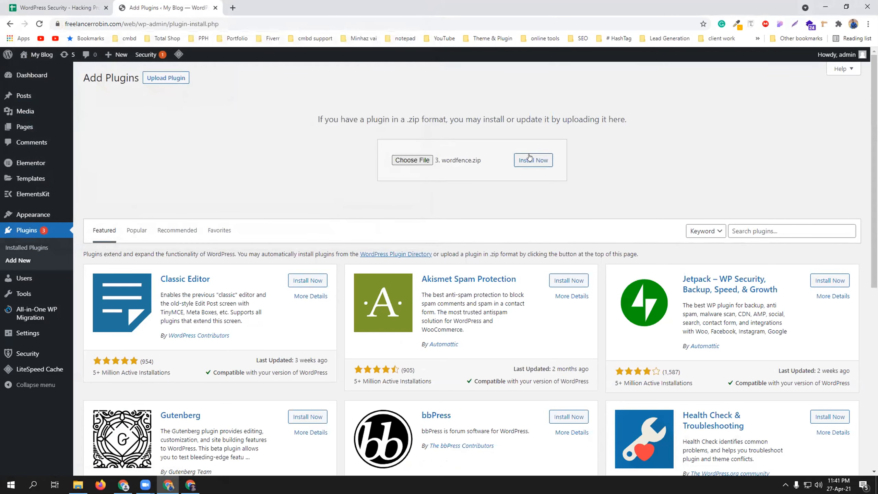
{"action": "left_click", "coordinate": [535, 160]}
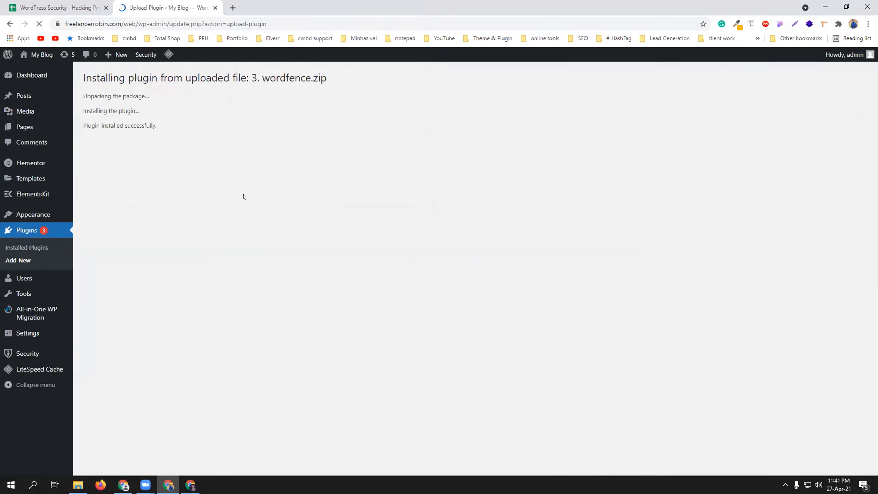
Step: Activate Wordfence and enter the site's admin e-mail address as the alert address
{"action": "left_click", "coordinate": [108, 143]}
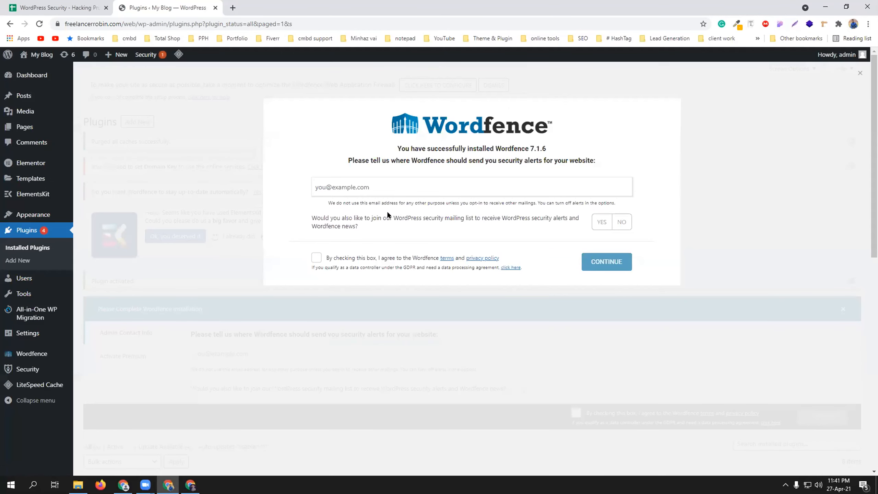
{"action": "left_click", "coordinate": [370, 186]}
Step: Accept the Wordfence terms, decline the mailing list, and continue the setup
{"action": "left_click", "coordinate": [316, 257]}
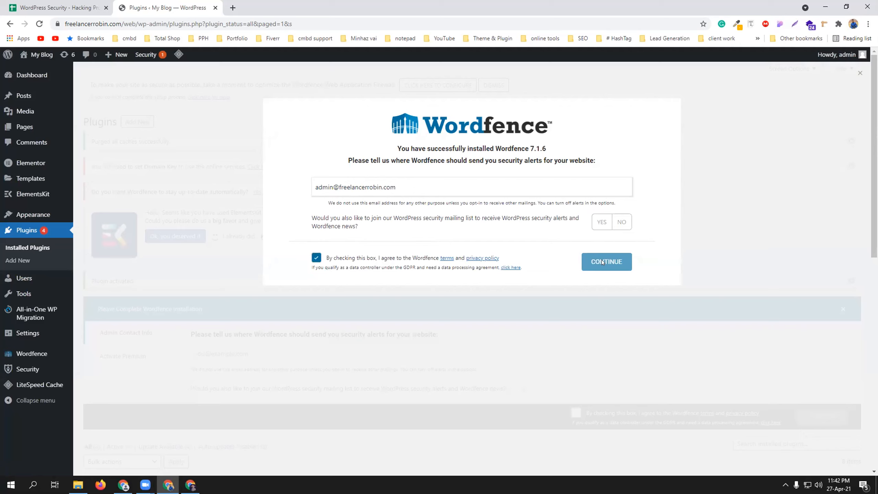
{"action": "left_click", "coordinate": [603, 222]}
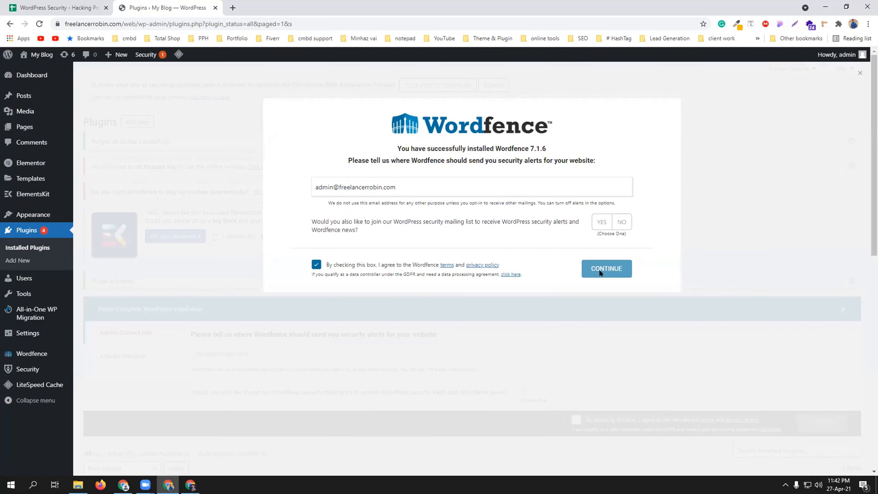
{"action": "left_click", "coordinate": [621, 221]}
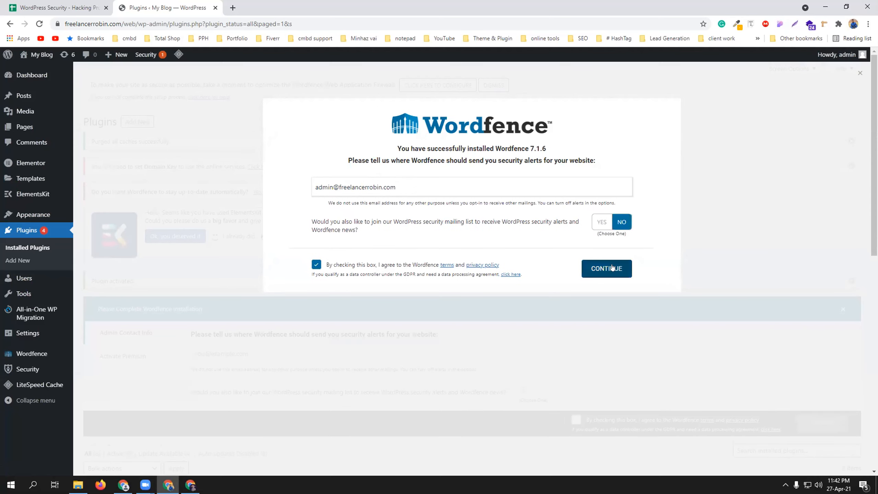
{"action": "left_click", "coordinate": [612, 268]}
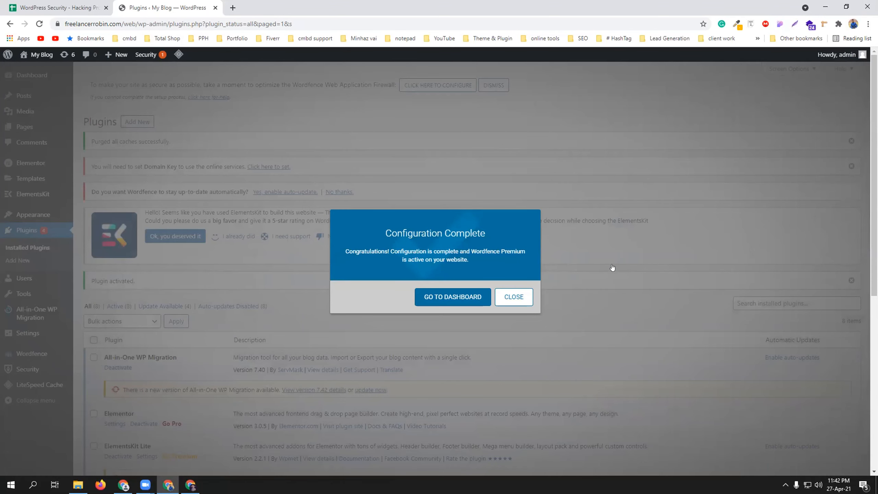
Step: Go to the Wordfence dashboard, dismiss its tour, and open Appearance > Themes in a new tab
{"action": "left_click", "coordinate": [444, 297]}
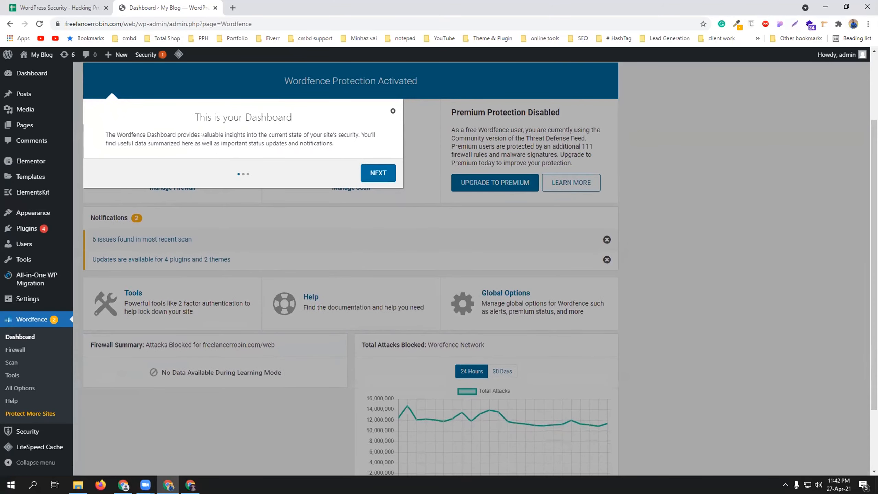
{"action": "left_click", "coordinate": [392, 111]}
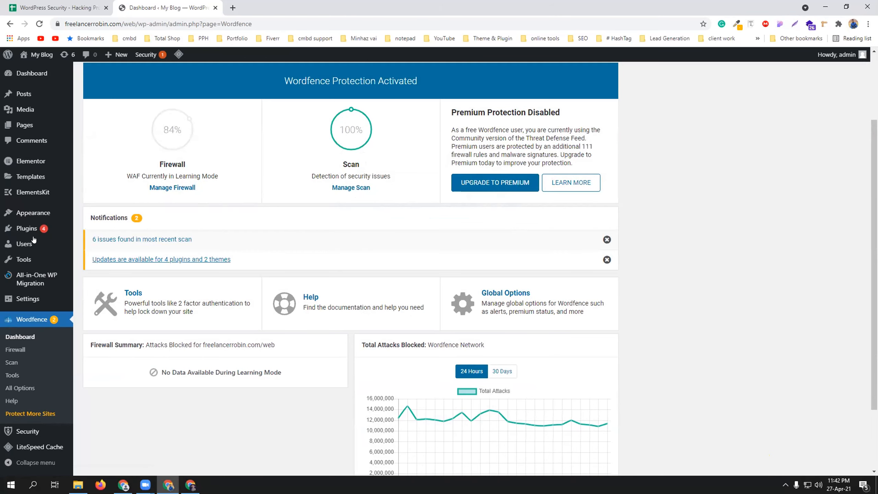
{"action": "mouse_move", "coordinate": [48, 213]}
{"action": "middle_click", "coordinate": [86, 215]}
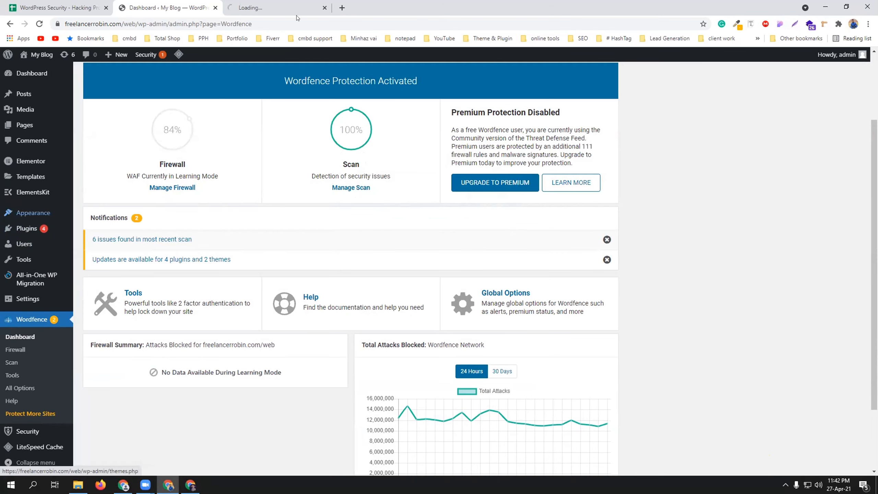
{"action": "left_click", "coordinate": [297, 9]}
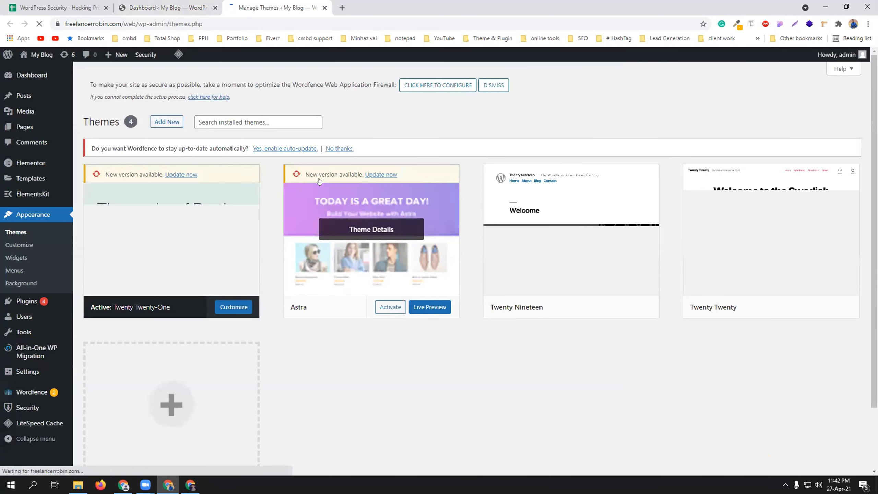
{"action": "left_click", "coordinate": [166, 7]}
Step: Open the '6 issues found' quick scan results in a new tab
{"action": "scroll", "coordinate": [295, 269], "scroll_direction": "up", "scroll_amount": 3}
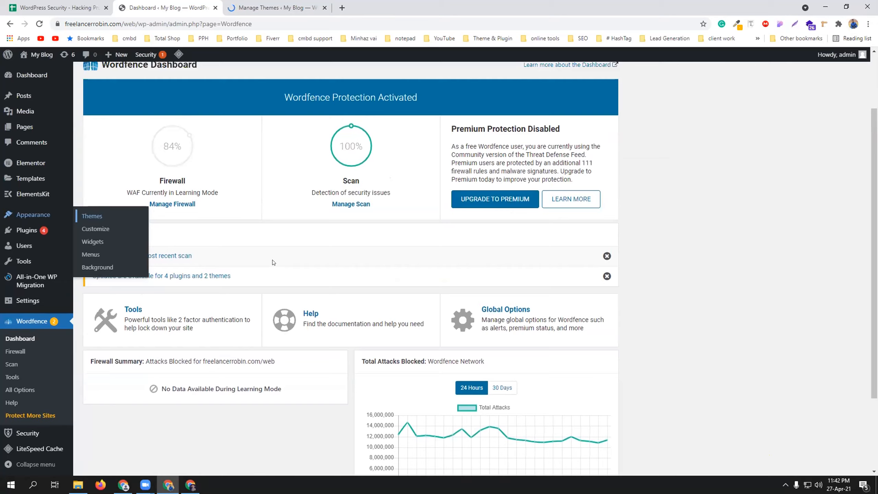
{"action": "scroll", "coordinate": [271, 319], "scroll_direction": "down", "scroll_amount": 1}
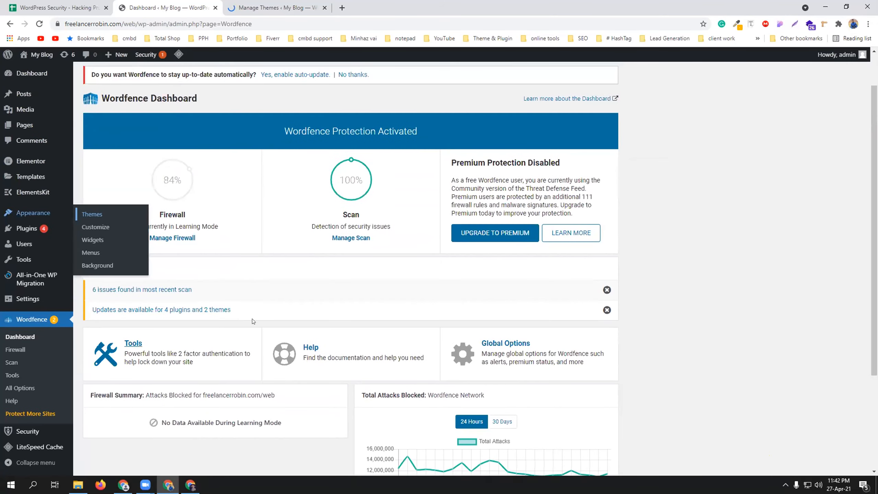
{"action": "scroll", "coordinate": [254, 321], "scroll_direction": "down", "scroll_amount": 2}
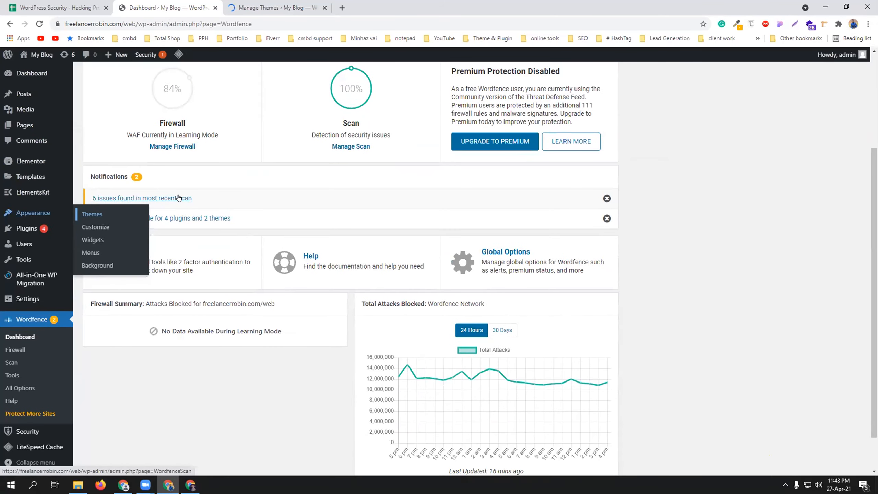
{"action": "left_click", "coordinate": [165, 197], "text": "ctrl"}
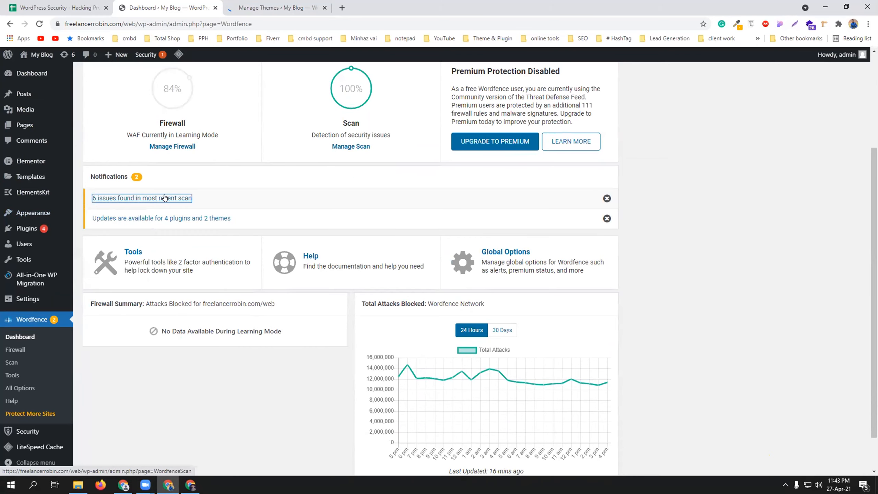
{"action": "left_click", "coordinate": [398, 5]}
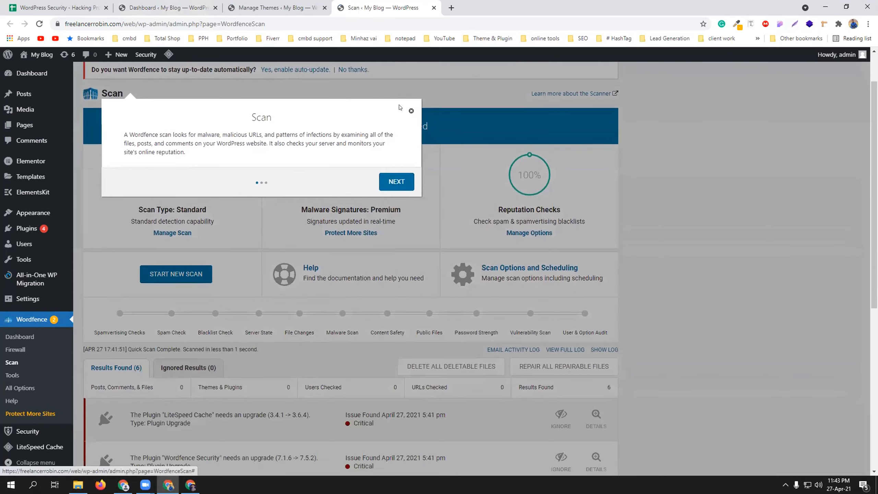
Step: Close the Scan tour, review the six outdated plugin and theme results, then switch to the WordPress Security spreadsheet
{"action": "left_click", "coordinate": [411, 111]}
{"action": "scroll", "coordinate": [282, 335], "scroll_direction": "down", "scroll_amount": 4}
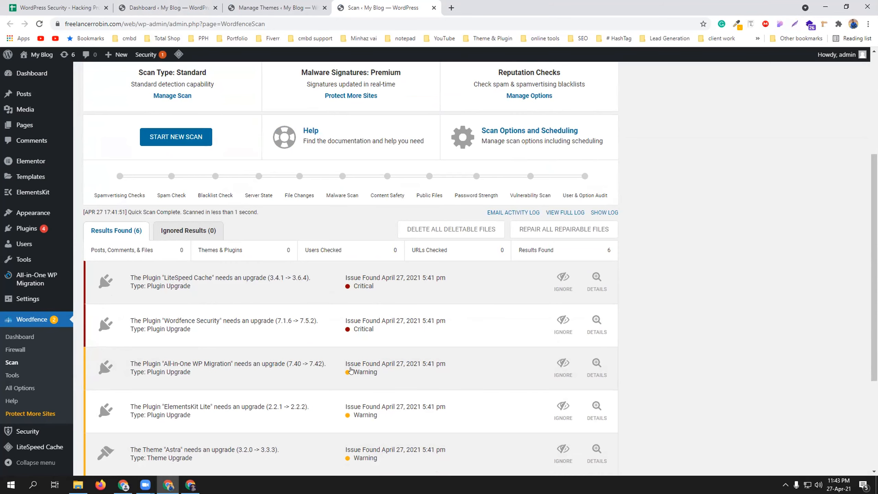
{"action": "scroll", "coordinate": [350, 370], "scroll_direction": "down", "scroll_amount": 4}
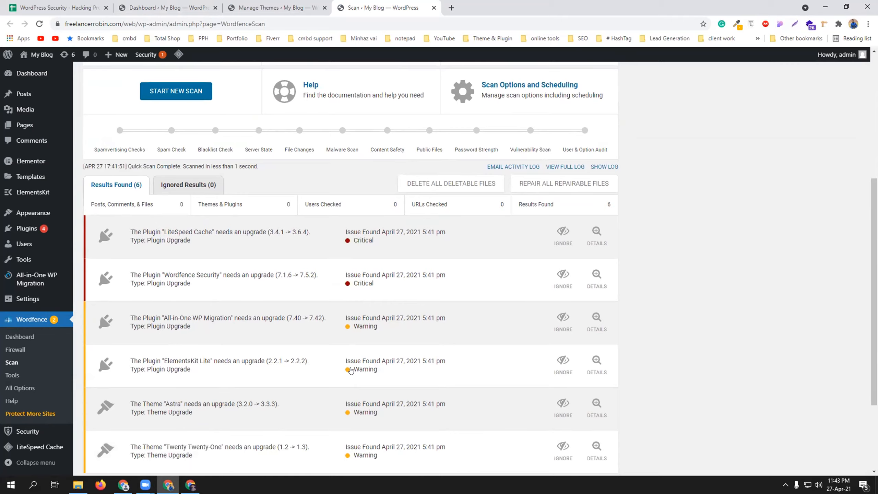
{"action": "scroll", "coordinate": [350, 370], "scroll_direction": "up", "scroll_amount": 8}
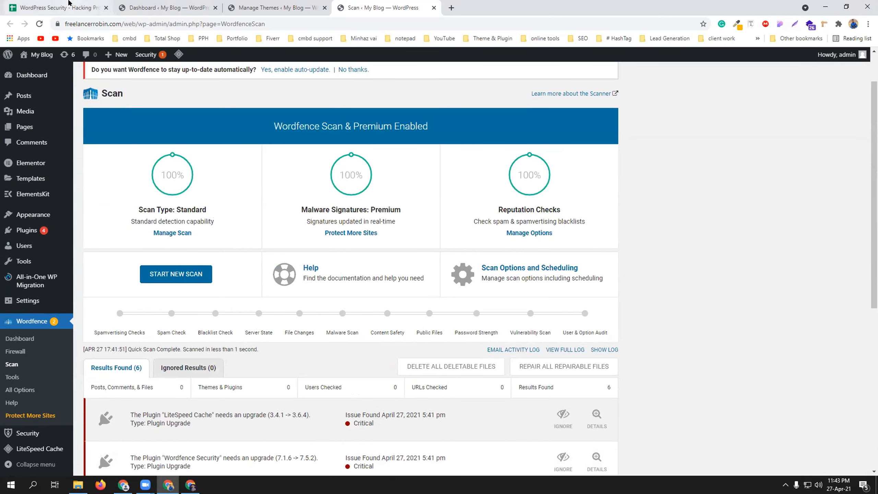
{"action": "left_click", "coordinate": [58, 8]}
{"action": "scroll", "coordinate": [231, 261], "scroll_direction": "up", "scroll_amount": 4}
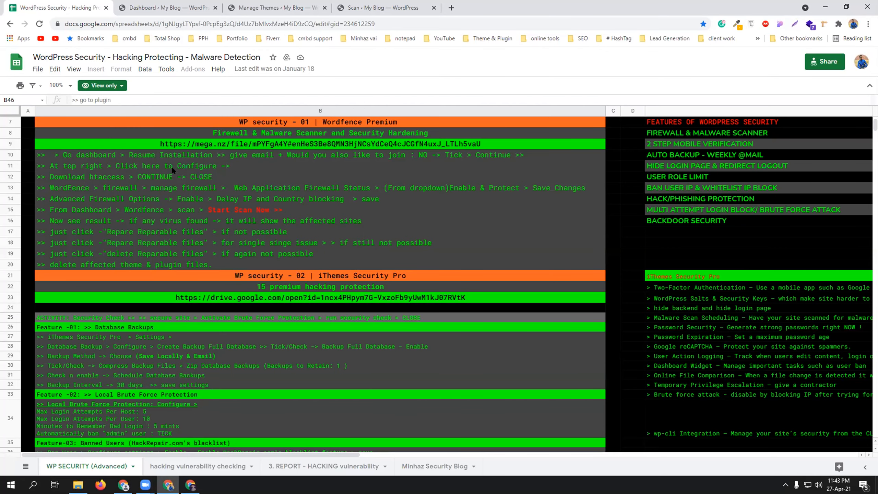
Step: Start the Wordfence firewall optimization, download the .htaccess backup, and complete the installation
{"action": "scroll", "coordinate": [311, 179], "scroll_direction": "up", "scroll_amount": 1}
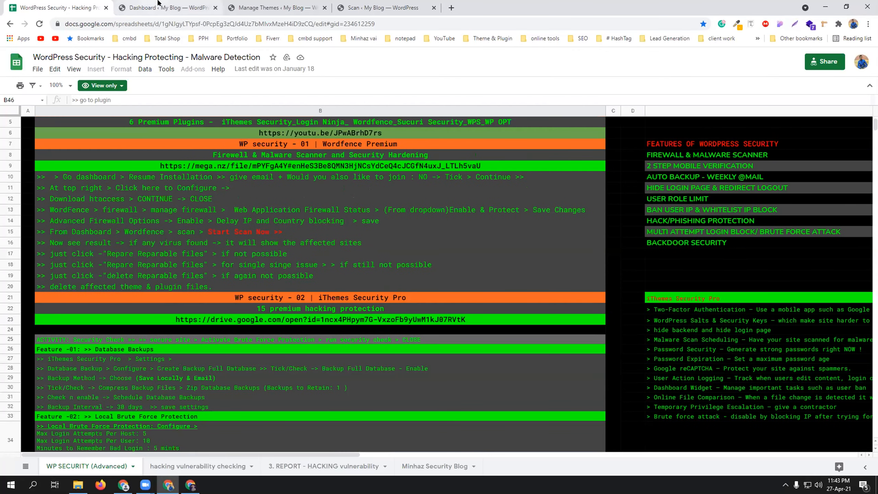
{"action": "left_click", "coordinate": [159, 7]}
{"action": "scroll", "coordinate": [276, 214], "scroll_direction": "up", "scroll_amount": 4}
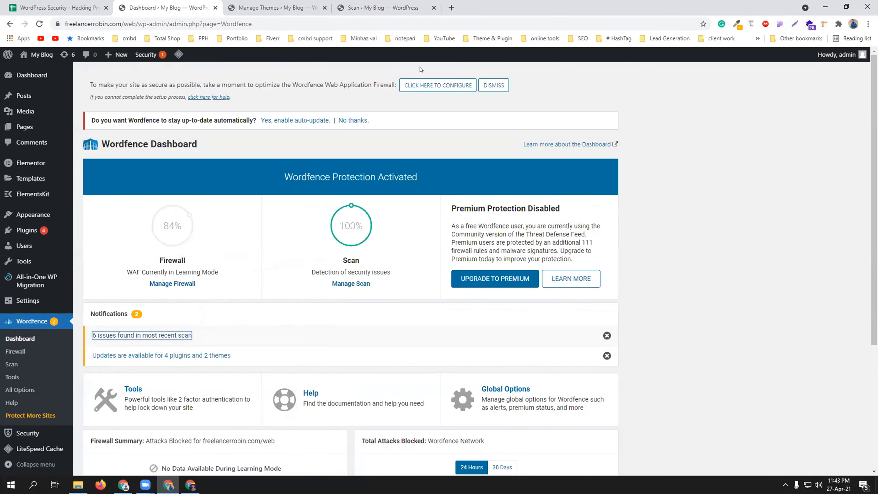
{"action": "left_click", "coordinate": [436, 85]}
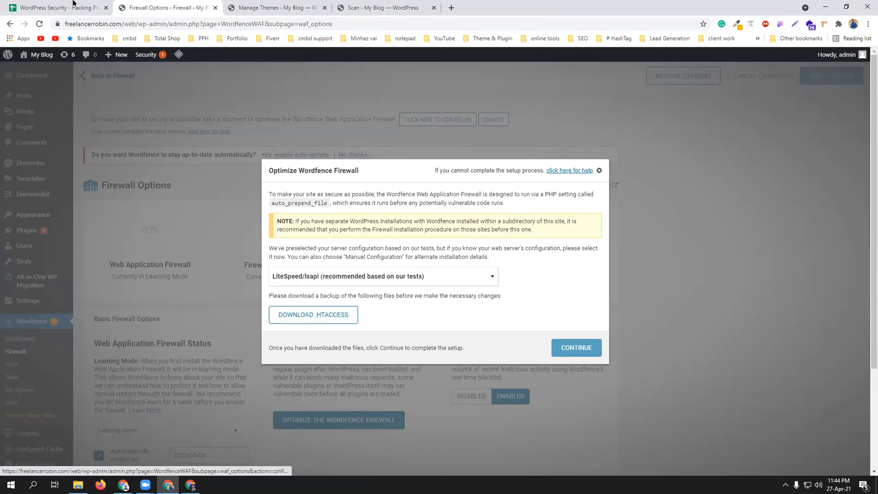
{"action": "left_click", "coordinate": [48, 5]}
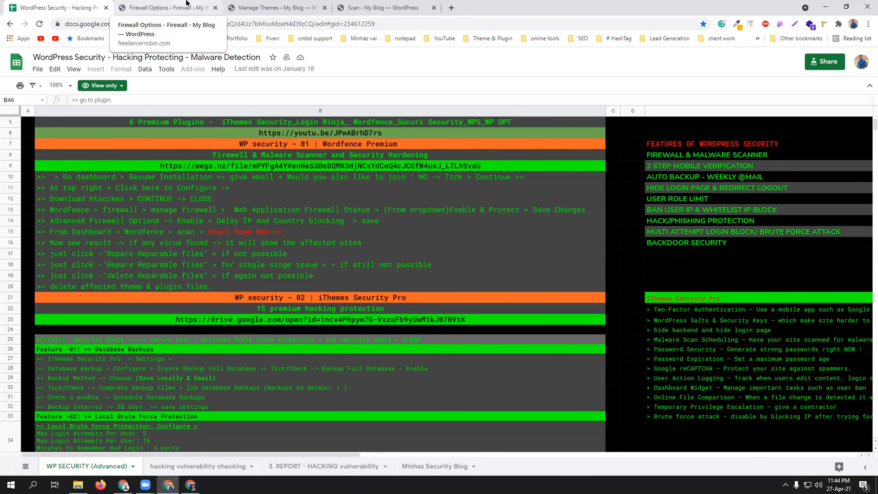
{"action": "left_click", "coordinate": [398, 5]}
{"action": "left_click", "coordinate": [175, 7]}
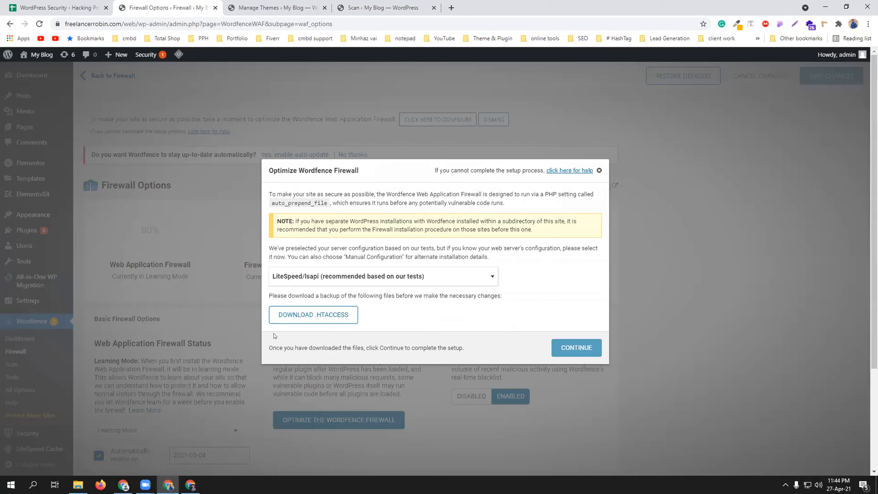
{"action": "left_click", "coordinate": [324, 313]}
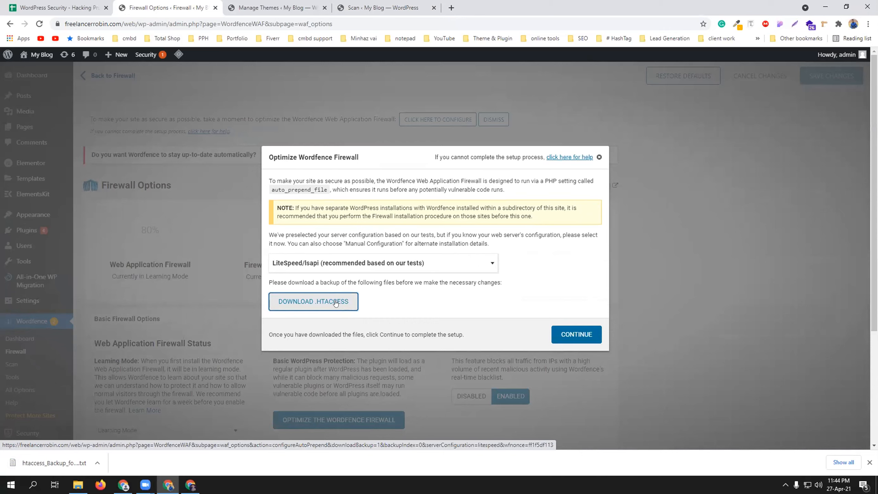
{"action": "left_click", "coordinate": [576, 339]}
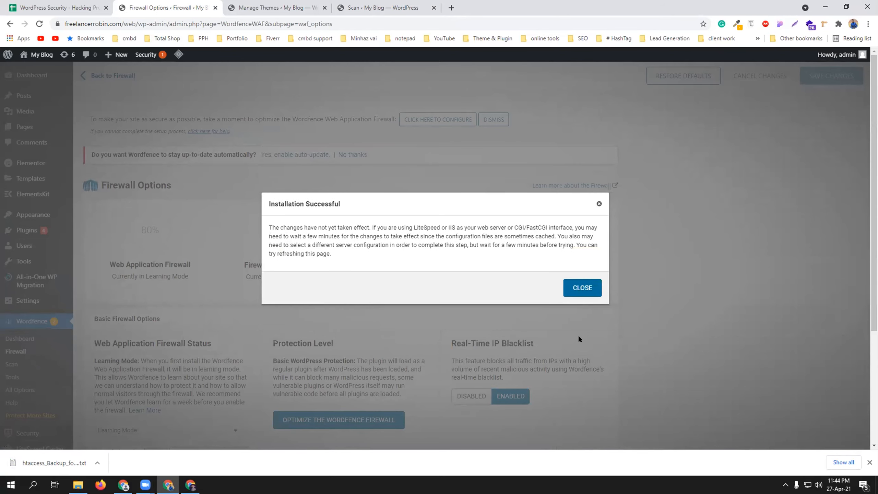
Step: Close the Installation Successful notice and scroll through Firewall Options alongside the spreadsheet notes
{"action": "left_click", "coordinate": [583, 288]}
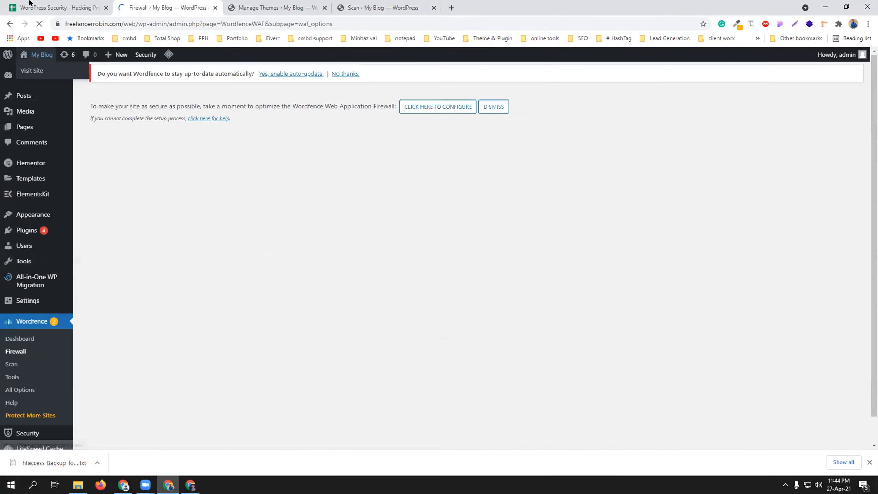
{"action": "left_click", "coordinate": [30, 7]}
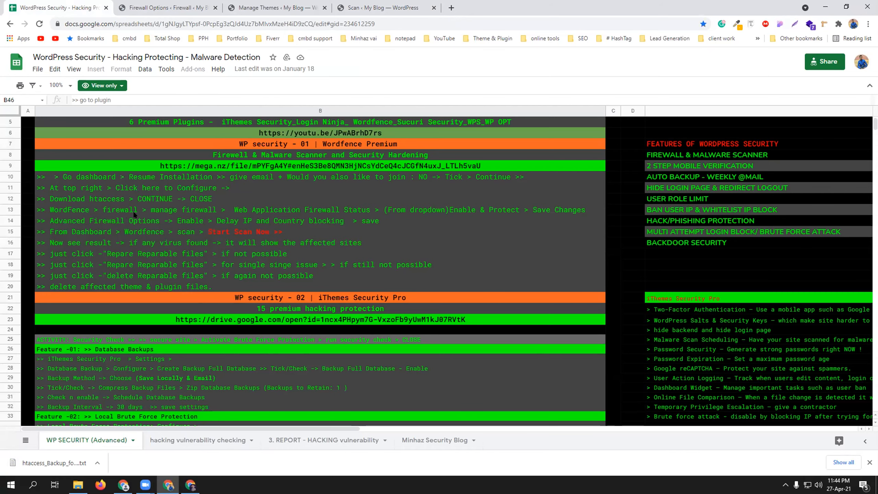
{"action": "left_click", "coordinate": [166, 8]}
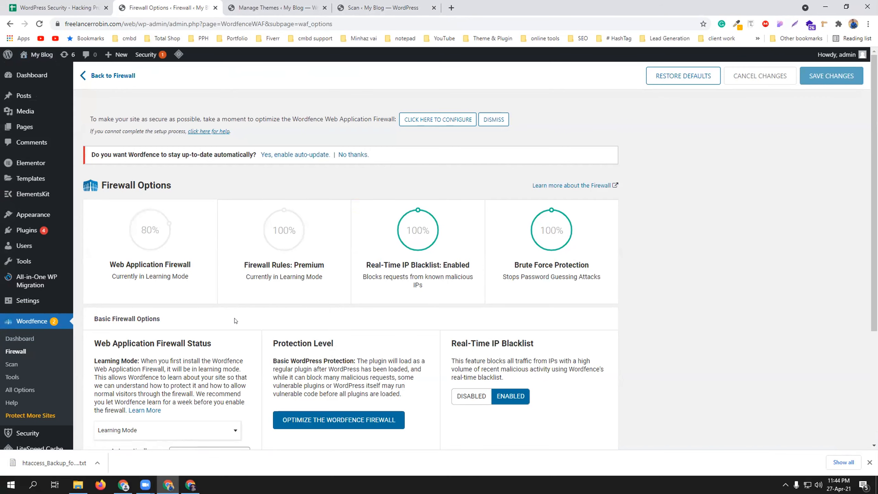
{"action": "scroll", "coordinate": [235, 318], "scroll_direction": "down", "scroll_amount": 1}
{"action": "scroll", "coordinate": [235, 319], "scroll_direction": "down", "scroll_amount": 2}
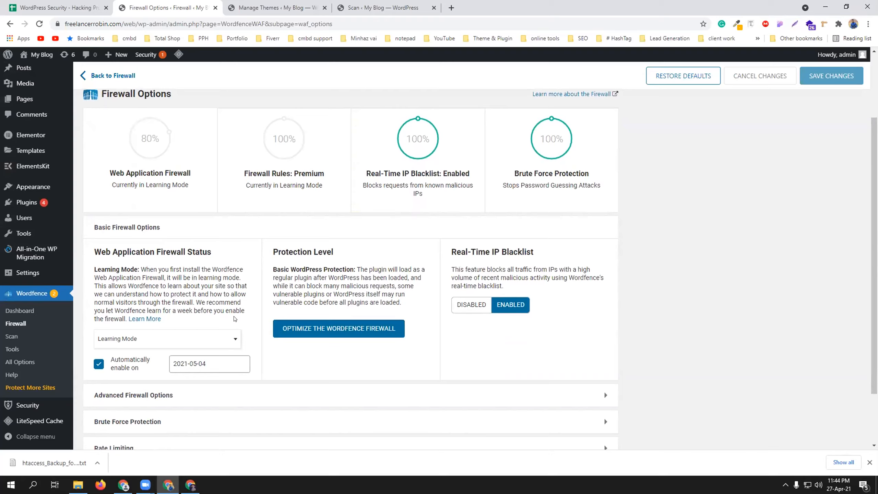
{"action": "scroll", "coordinate": [234, 318], "scroll_direction": "down", "scroll_amount": 2}
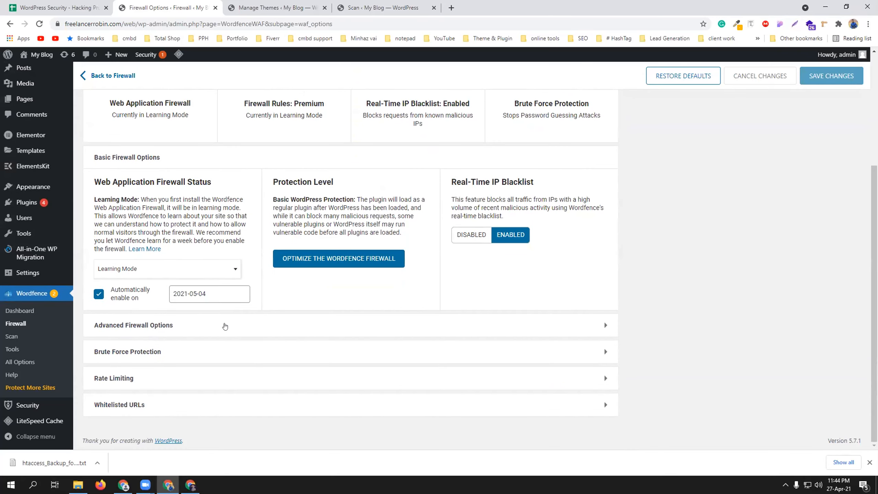
Step: Expand Advanced Firewall Options, review them against the notes, and collapse the section unchanged
{"action": "left_click", "coordinate": [222, 325]}
{"action": "scroll", "coordinate": [229, 325], "scroll_direction": "down", "scroll_amount": 10}
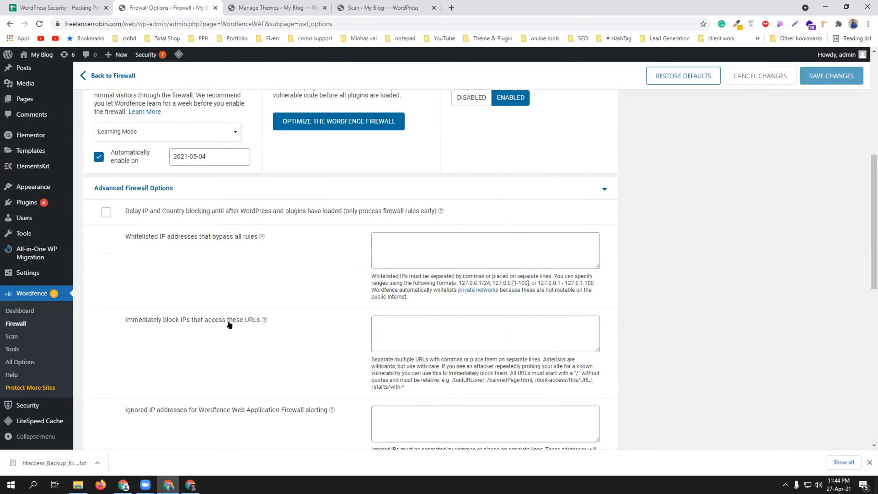
{"action": "scroll", "coordinate": [228, 323], "scroll_direction": "down", "scroll_amount": 6}
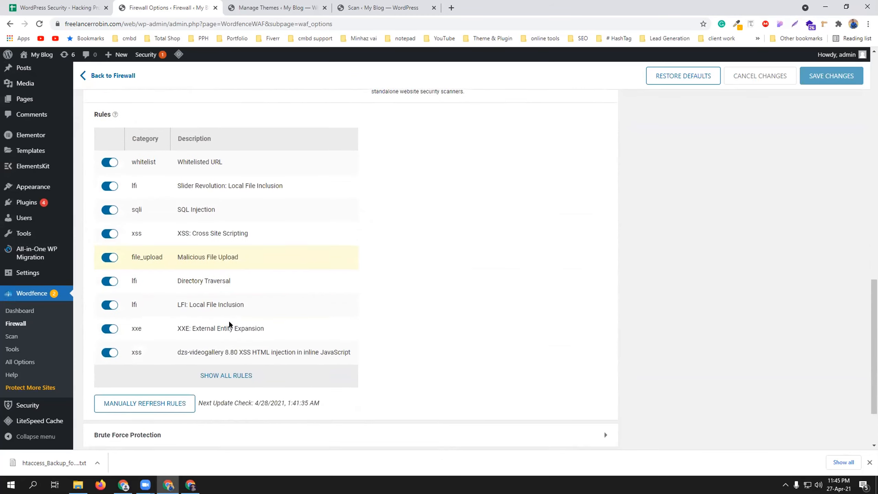
{"action": "left_click", "coordinate": [36, 5]}
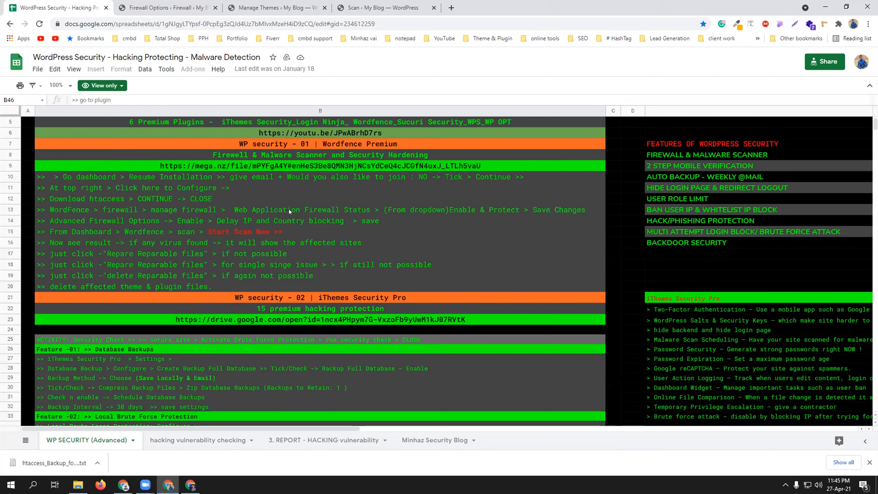
{"action": "left_click", "coordinate": [166, 8]}
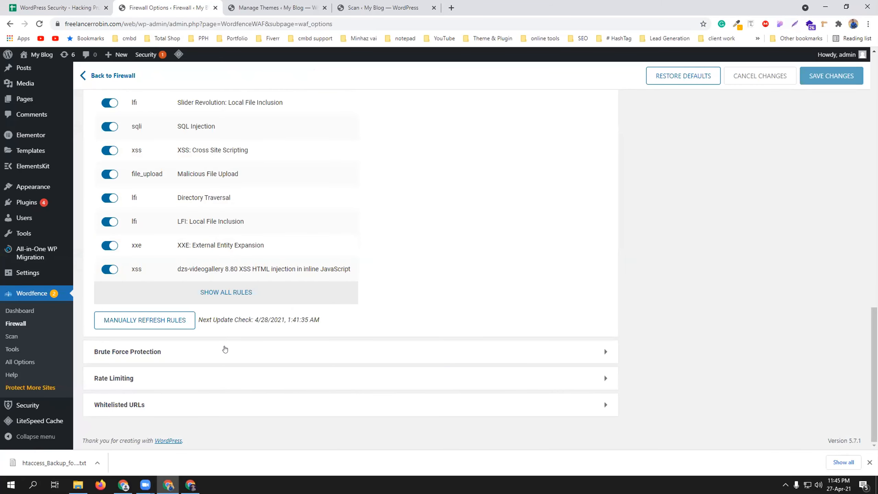
{"action": "scroll", "coordinate": [225, 346], "scroll_direction": "up", "scroll_amount": 5}
{"action": "scroll", "coordinate": [222, 221], "scroll_direction": "up", "scroll_amount": 5}
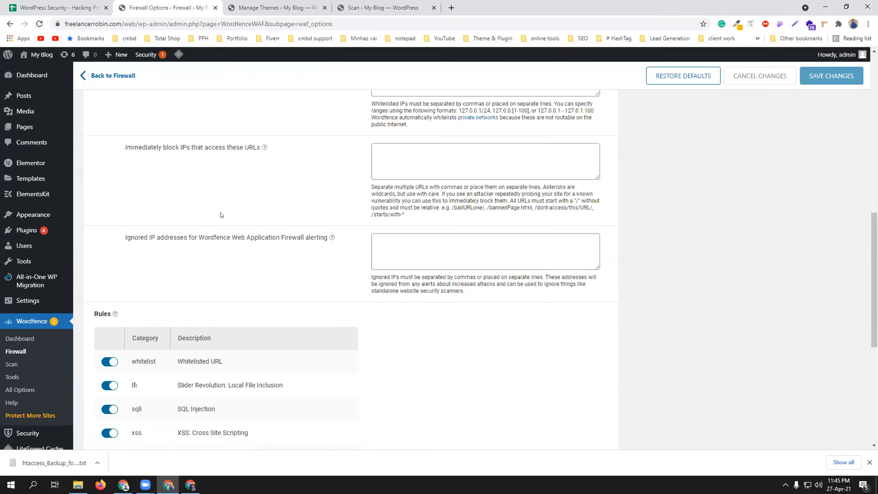
{"action": "scroll", "coordinate": [222, 164], "scroll_direction": "up", "scroll_amount": 1}
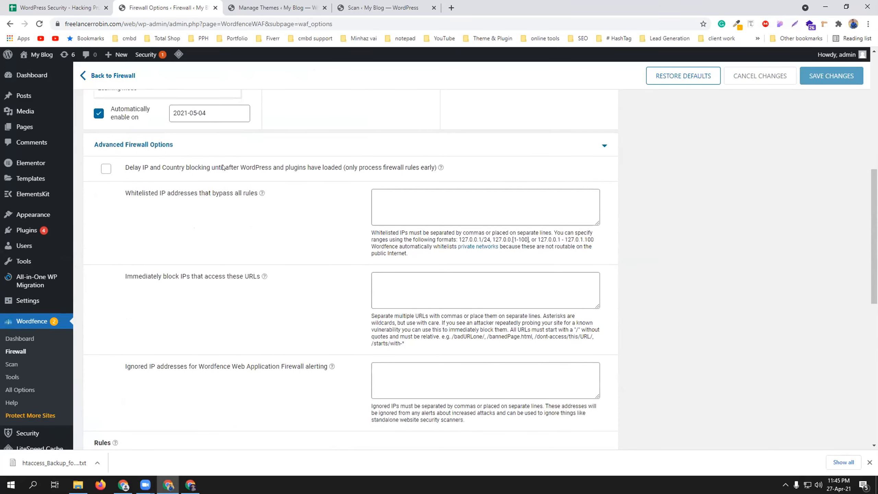
{"action": "left_click", "coordinate": [247, 148]}
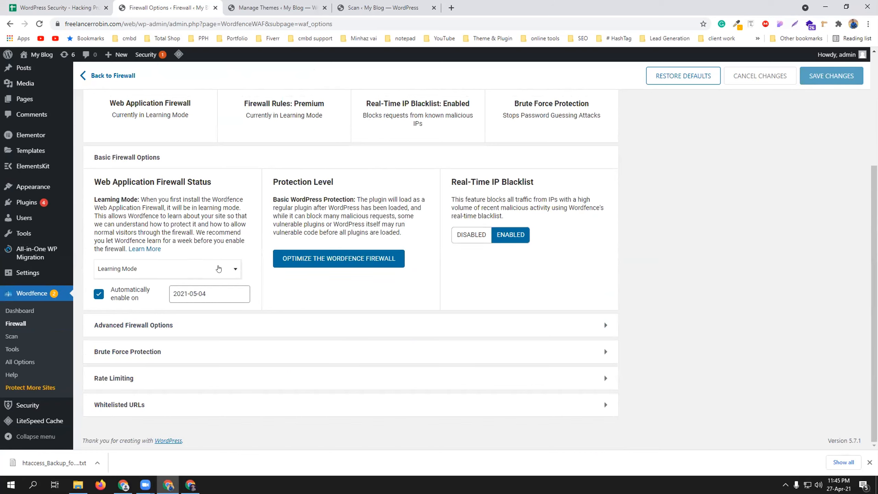
Step: Change Web Application Firewall Status to Enabled and Protecting and save it
{"action": "left_click", "coordinate": [225, 269]}
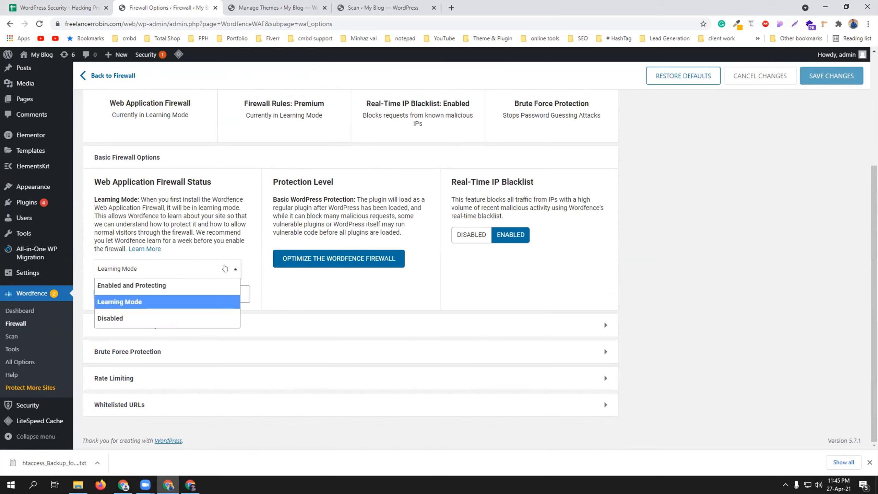
{"action": "left_click", "coordinate": [185, 285]}
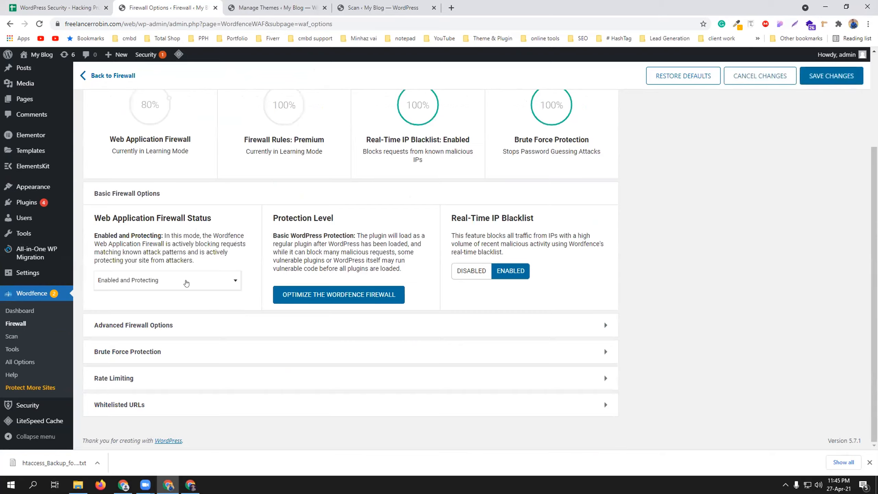
{"action": "left_click", "coordinate": [42, 5]}
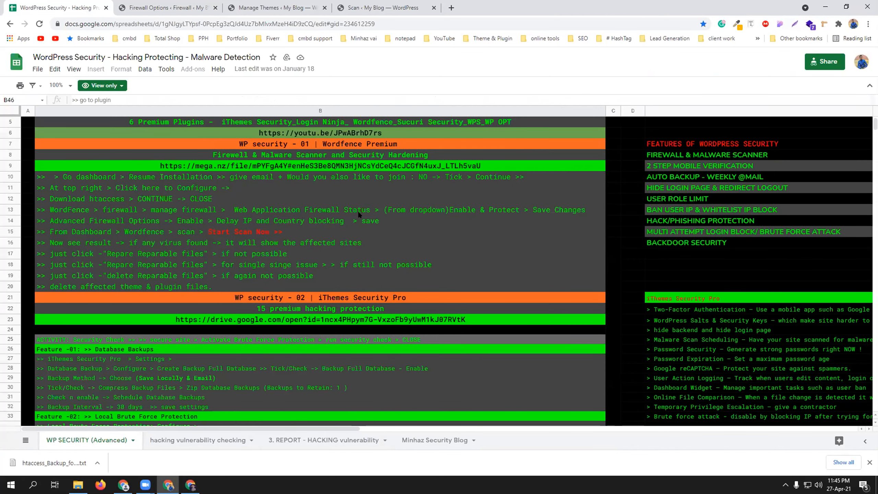
{"action": "left_click", "coordinate": [192, 4]}
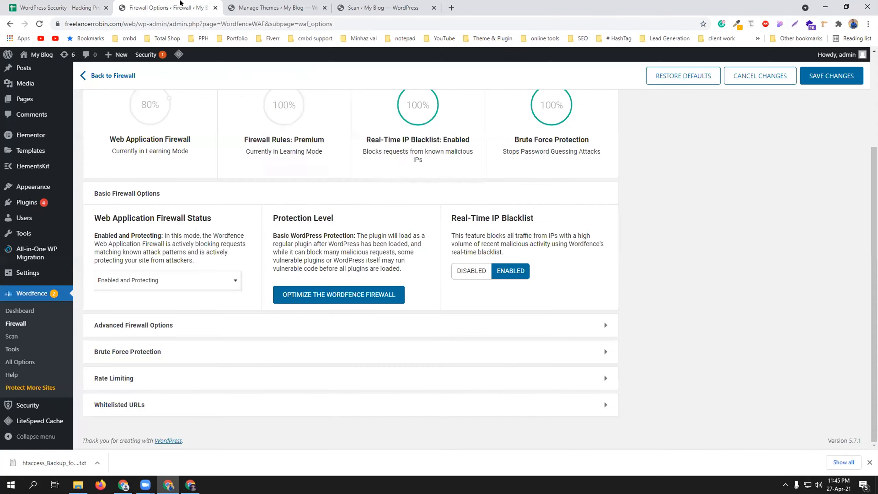
{"action": "left_click", "coordinate": [830, 76]}
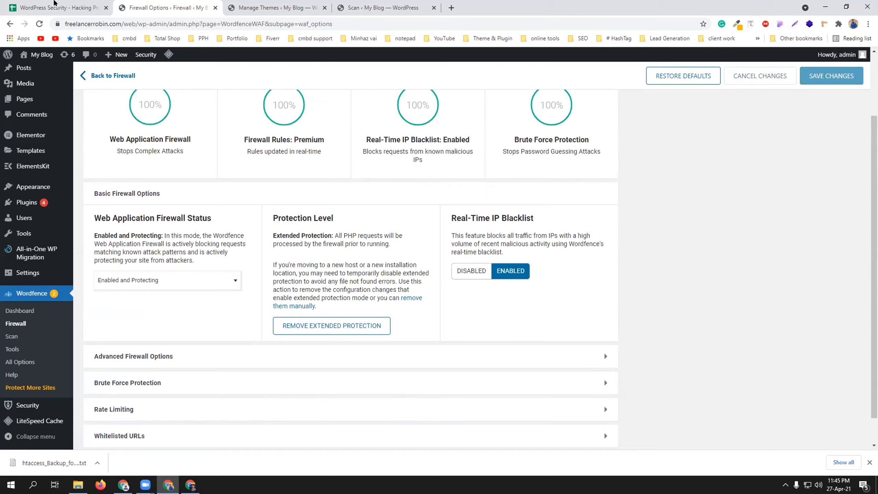
{"action": "left_click", "coordinate": [54, 5]}
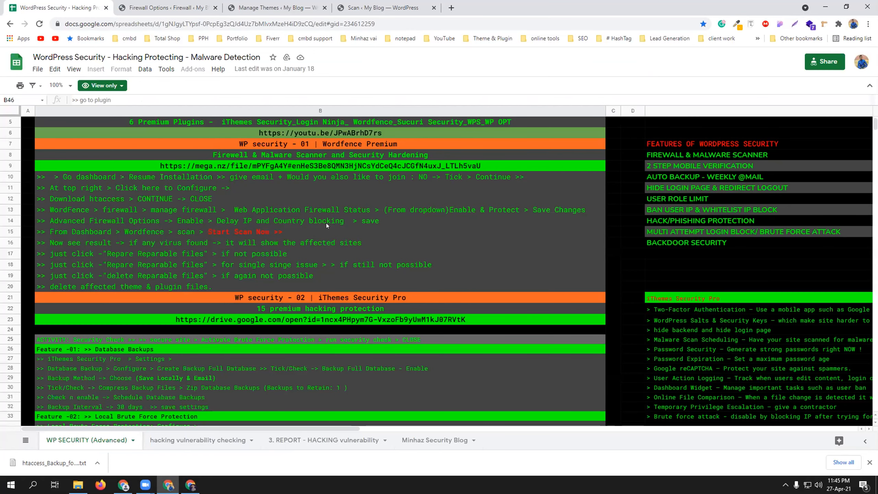
{"action": "left_click", "coordinate": [162, 5]}
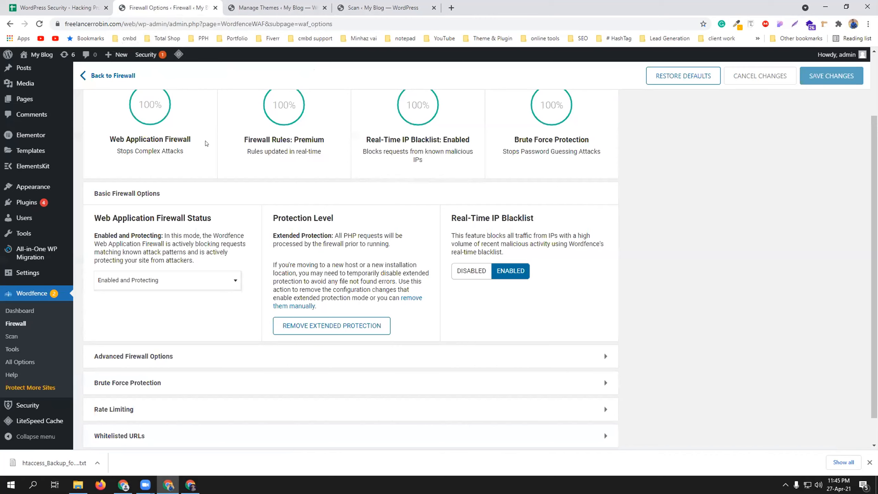
Step: In Advanced Firewall Options, tick 'Delay IP and Country blocking until after WordPress and plugins have loaded'
{"action": "left_click", "coordinate": [226, 356]}
{"action": "scroll", "coordinate": [226, 356], "scroll_direction": "down", "scroll_amount": 1}
{"action": "left_click", "coordinate": [105, 334]}
{"action": "scroll", "coordinate": [261, 335], "scroll_direction": "down", "scroll_amount": 2}
{"action": "scroll", "coordinate": [275, 334], "scroll_direction": "down", "scroll_amount": 3}
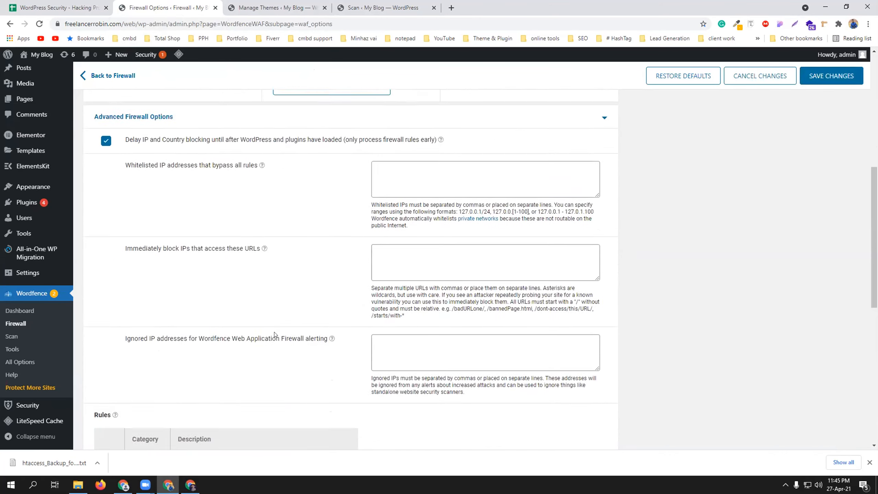
{"action": "scroll", "coordinate": [275, 334], "scroll_direction": "up", "scroll_amount": 2}
{"action": "scroll", "coordinate": [275, 334], "scroll_direction": "down", "scroll_amount": 10}
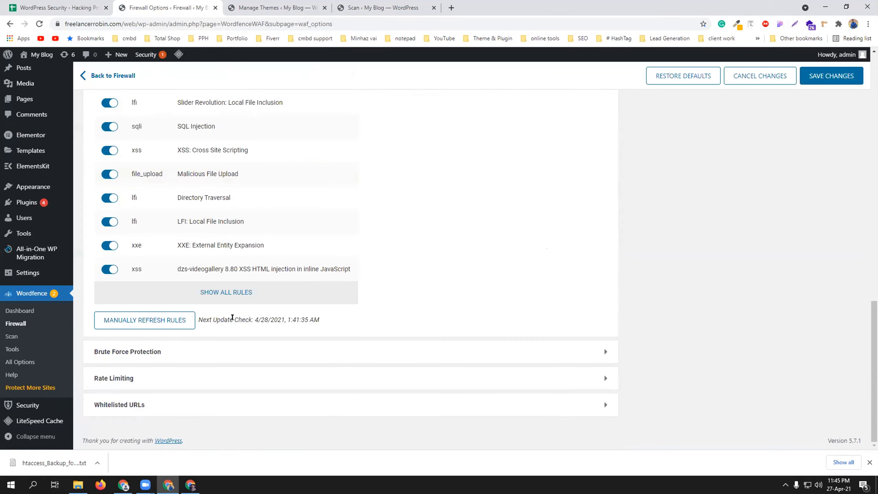
{"action": "scroll", "coordinate": [267, 337], "scroll_direction": "up", "scroll_amount": 5}
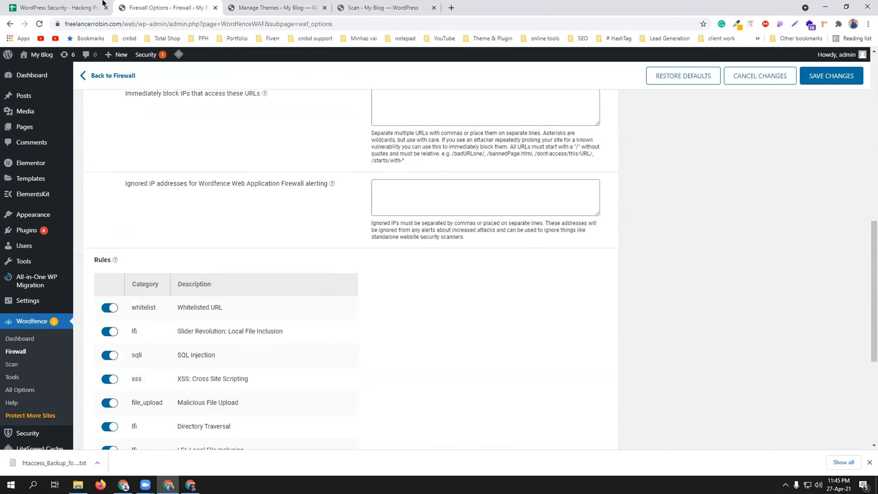
Step: Save the advanced firewall option, checking the spreadsheet notes before and after
{"action": "left_click", "coordinate": [94, 6]}
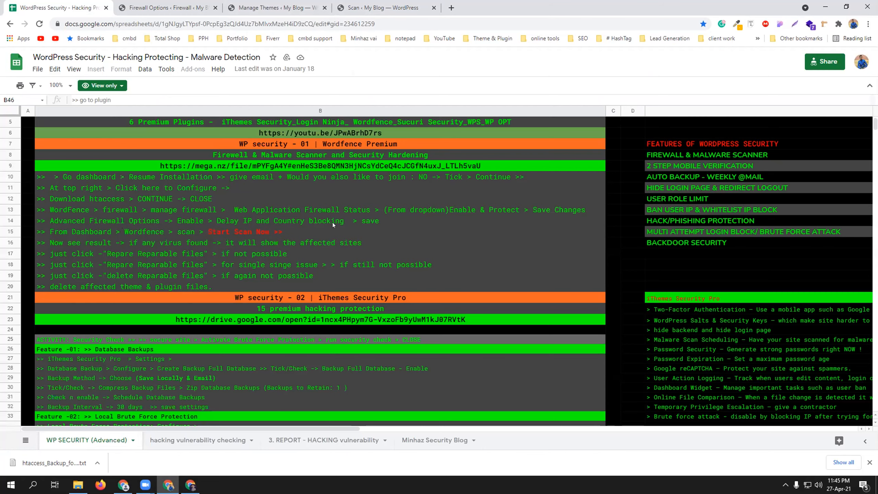
{"action": "left_click", "coordinate": [157, 5]}
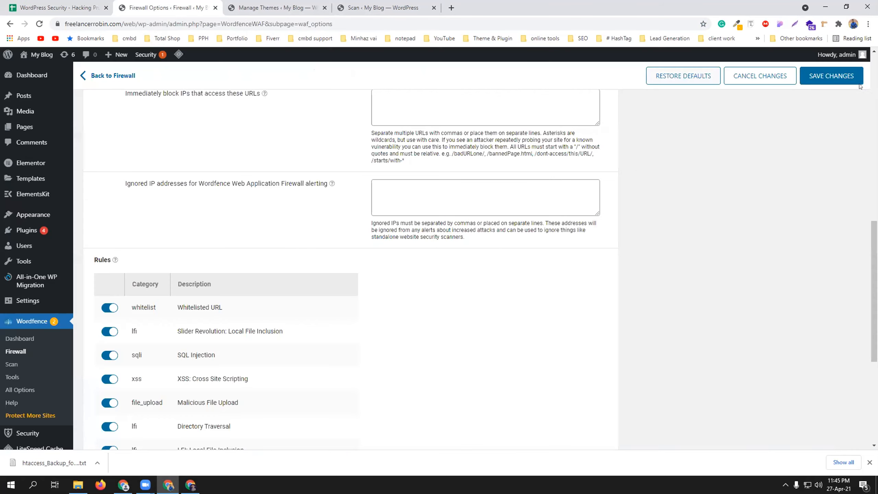
{"action": "left_click", "coordinate": [844, 76]}
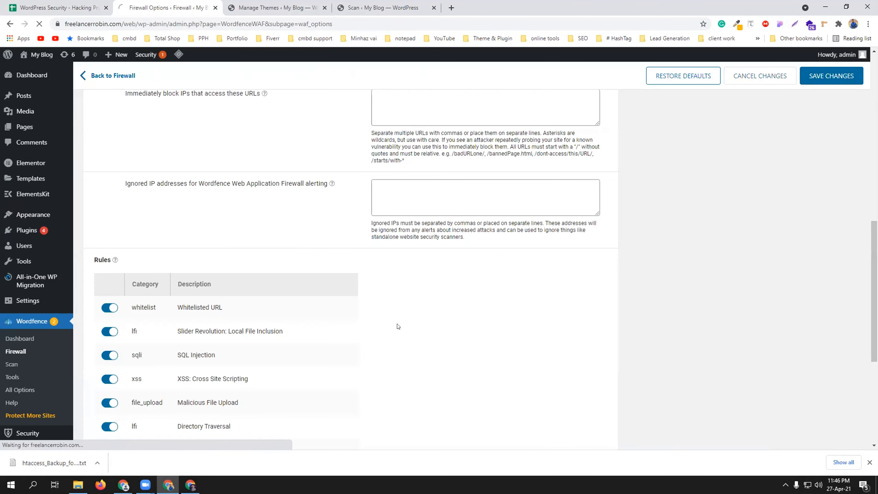
{"action": "scroll", "coordinate": [397, 327], "scroll_direction": "down", "scroll_amount": 5}
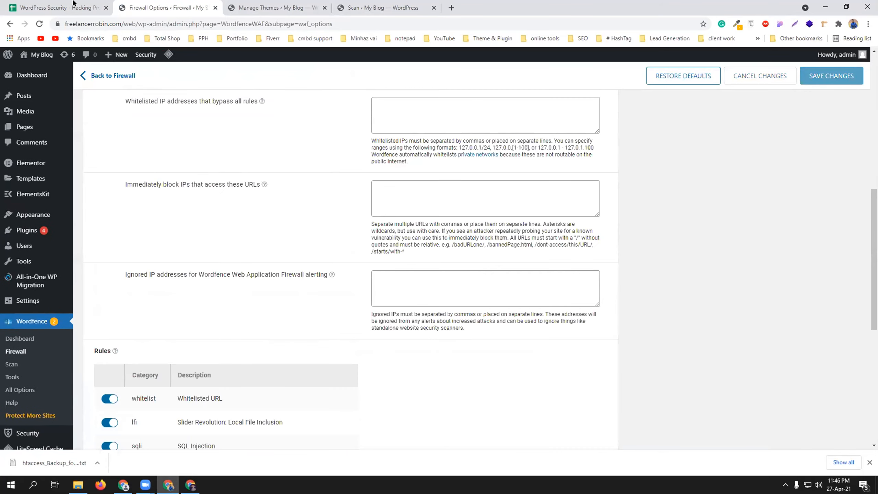
{"action": "left_click", "coordinate": [56, 8]}
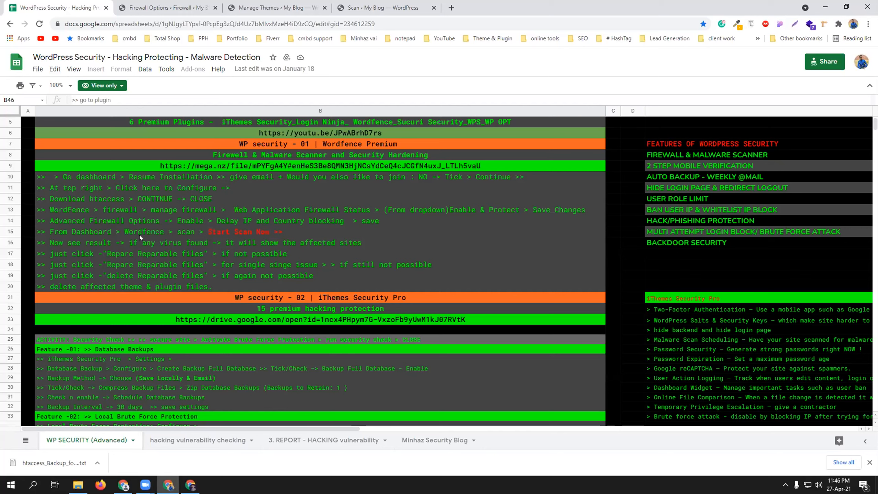
{"action": "left_click", "coordinate": [139, 4]}
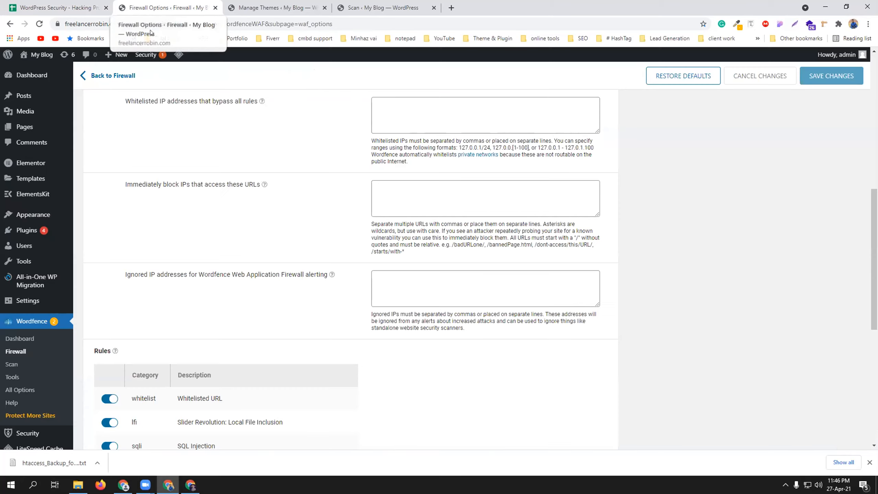
Step: Close the old Scan tab, review Scan Options and Scheduling from the dashboard, then go to Wordfence > Scan
{"action": "left_click", "coordinate": [19, 338]}
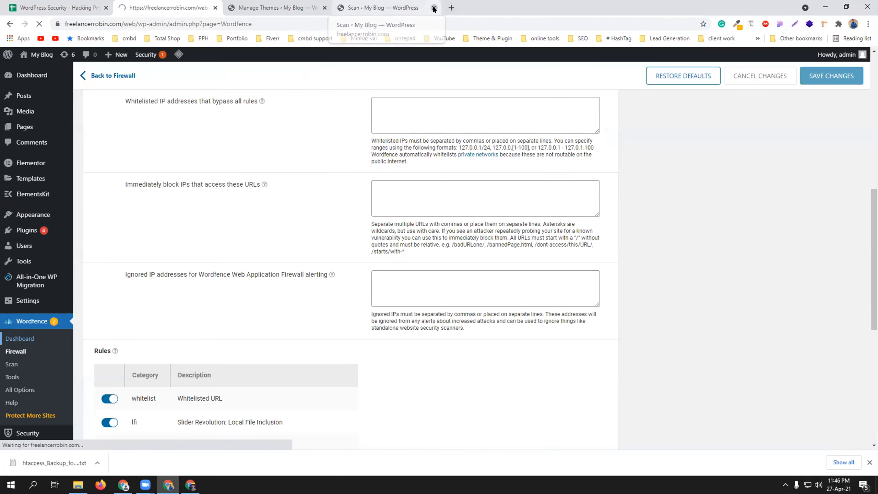
{"action": "left_click", "coordinate": [434, 7]}
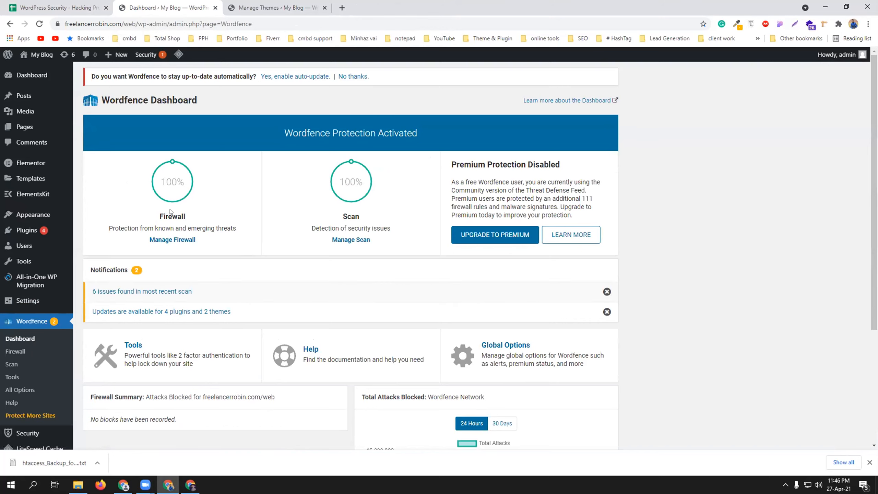
{"action": "mouse_move", "coordinate": [337, 203]}
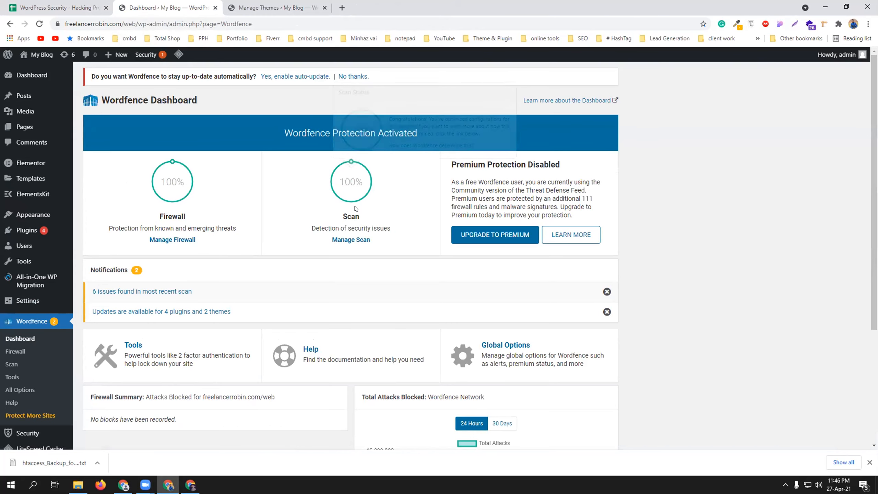
{"action": "left_click", "coordinate": [350, 240]}
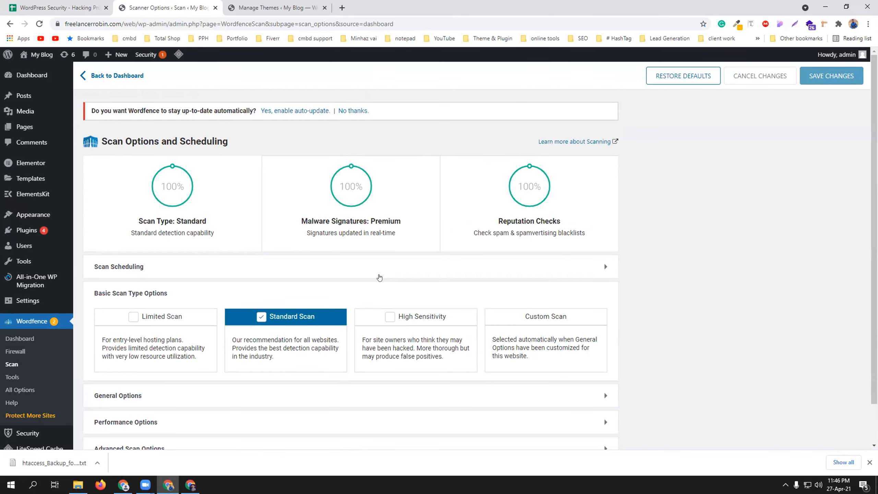
{"action": "scroll", "coordinate": [379, 277], "scroll_direction": "down", "scroll_amount": 2}
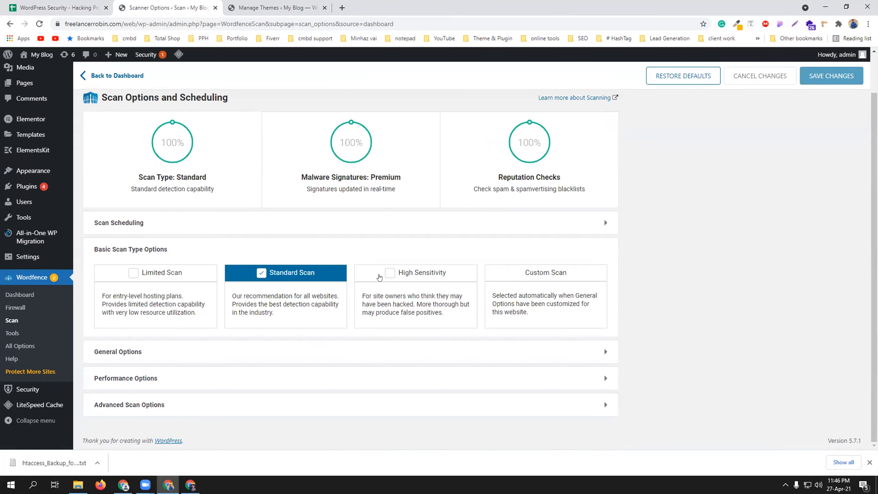
{"action": "scroll", "coordinate": [379, 278], "scroll_direction": "up", "scroll_amount": 2}
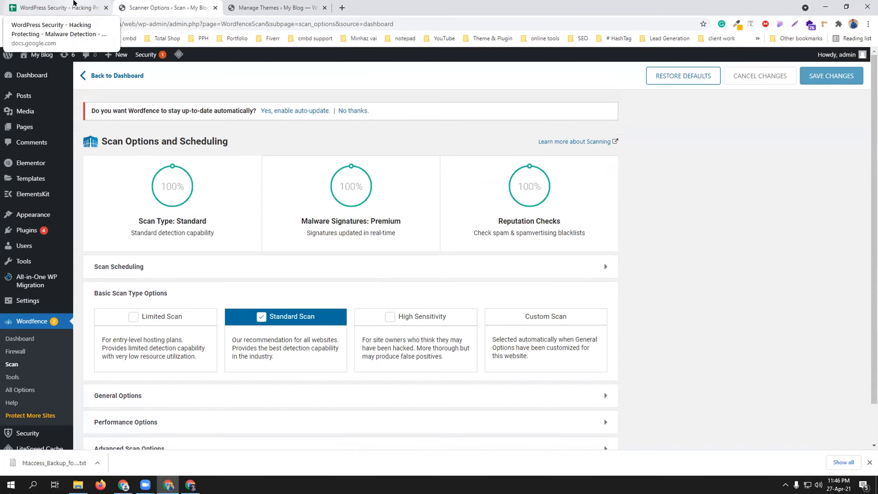
{"action": "left_click", "coordinate": [10, 364]}
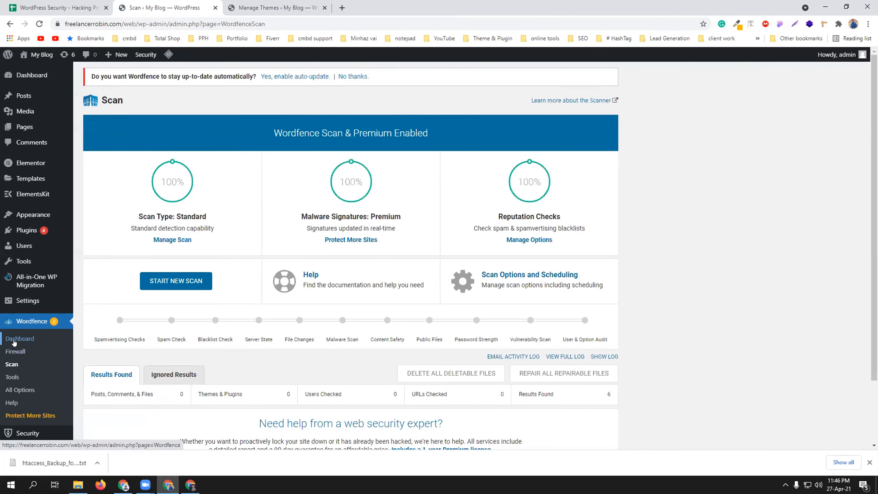
Step: Run a new Wordfence scan and review its six results: four plugin and two theme upgrades
{"action": "left_click", "coordinate": [178, 282]}
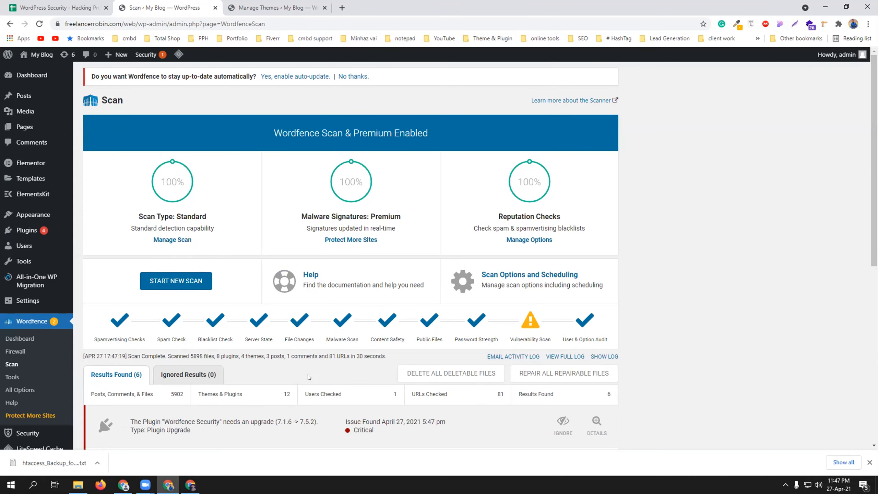
{"action": "scroll", "coordinate": [309, 377], "scroll_direction": "down", "scroll_amount": 3}
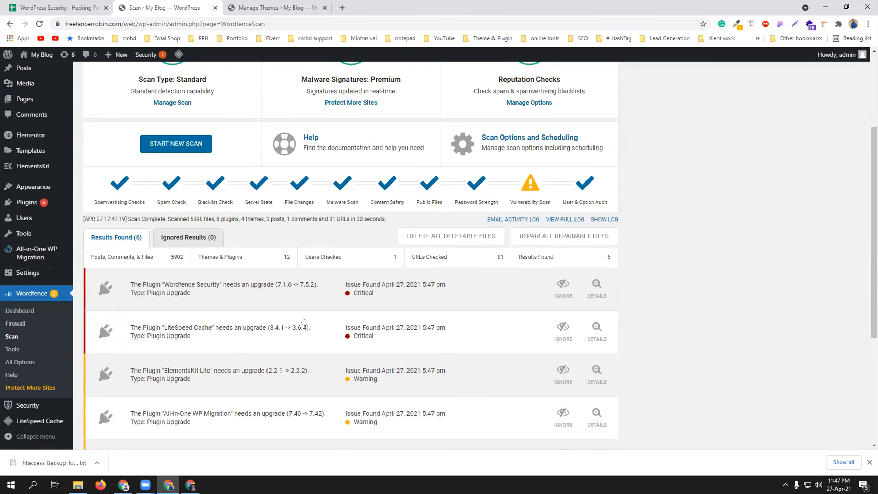
{"action": "scroll", "coordinate": [304, 321], "scroll_direction": "down", "scroll_amount": 3}
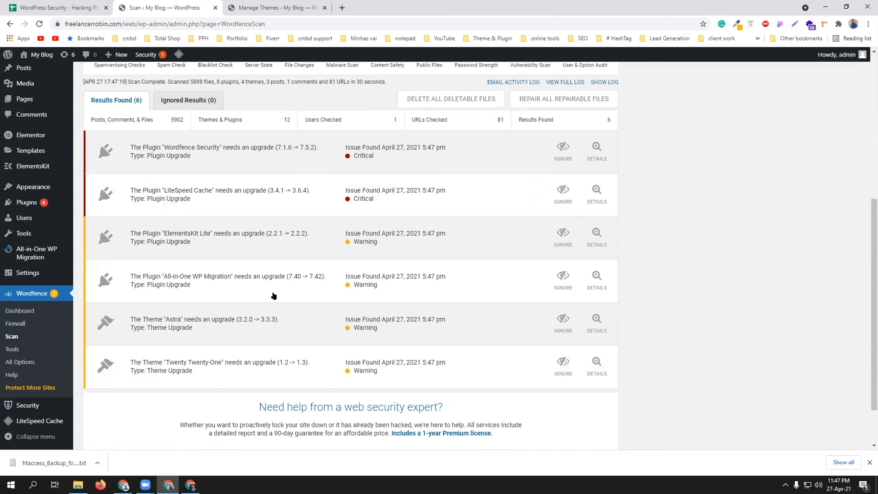
{"action": "scroll", "coordinate": [274, 295], "scroll_direction": "up", "scroll_amount": 3}
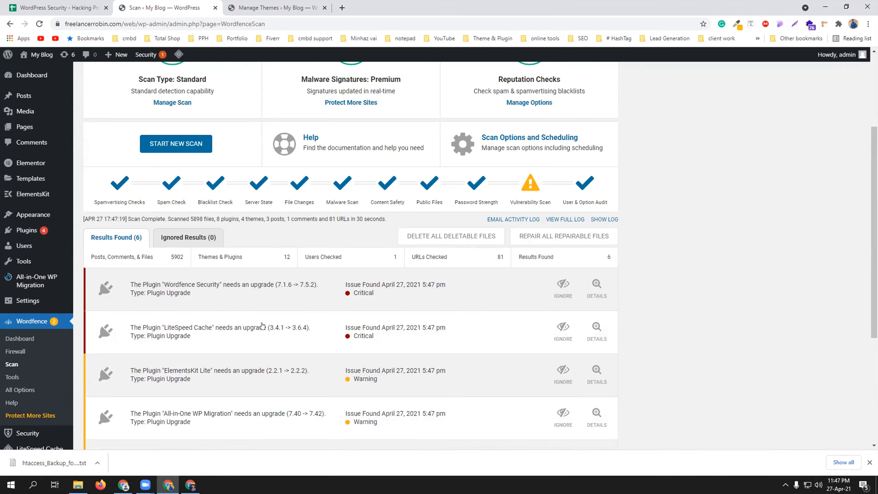
{"action": "scroll", "coordinate": [262, 325], "scroll_direction": "down", "scroll_amount": 4}
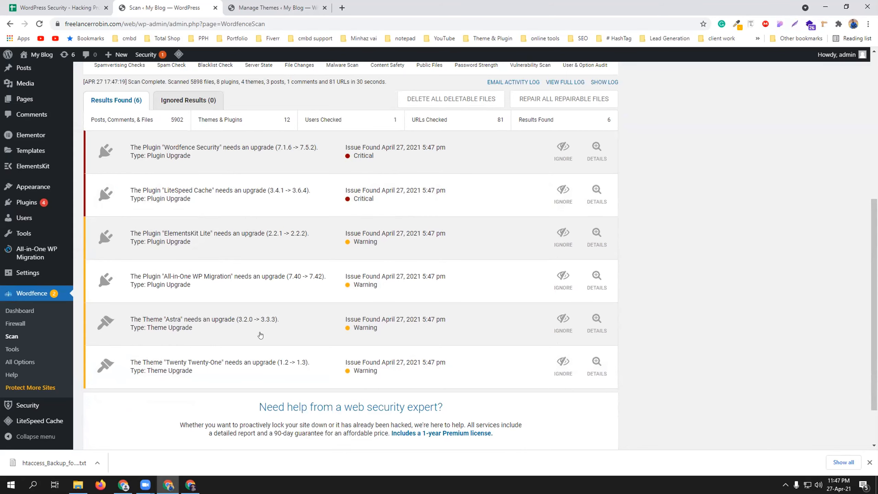
Step: Update LiteSpeed Cache to version 3.6.4 from the installed plugins list
{"action": "left_click", "coordinate": [278, 8]}
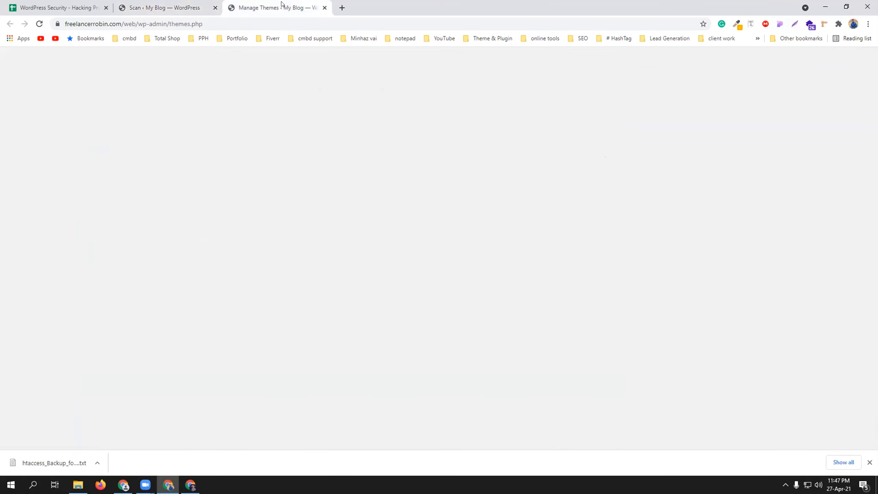
{"action": "left_click", "coordinate": [27, 300]}
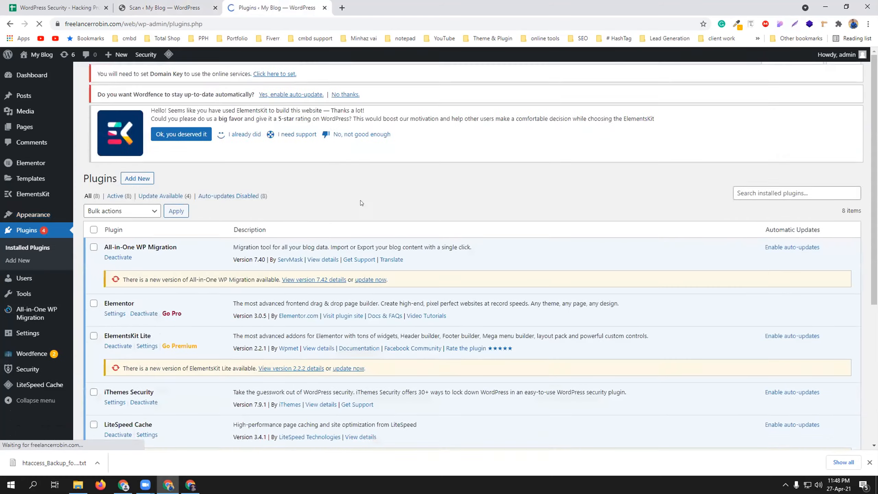
{"action": "scroll", "coordinate": [303, 264], "scroll_direction": "down", "scroll_amount": 3}
{"action": "scroll", "coordinate": [303, 264], "scroll_direction": "down", "scroll_amount": 1}
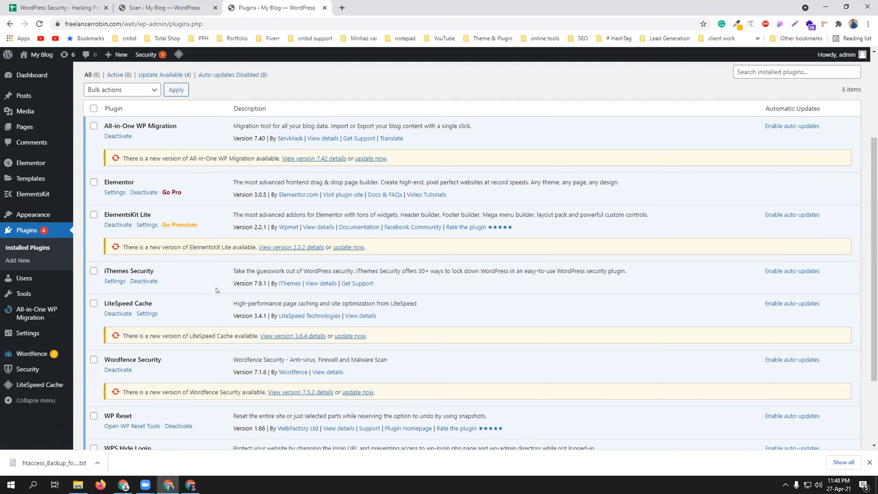
{"action": "scroll", "coordinate": [180, 296], "scroll_direction": "down", "scroll_amount": 3}
{"action": "scroll", "coordinate": [217, 335], "scroll_direction": "up", "scroll_amount": 8}
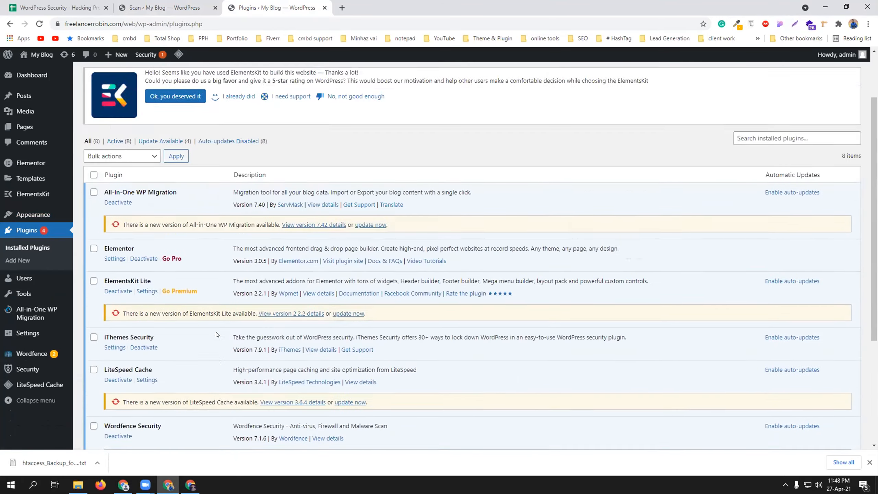
{"action": "left_click", "coordinate": [149, 2]}
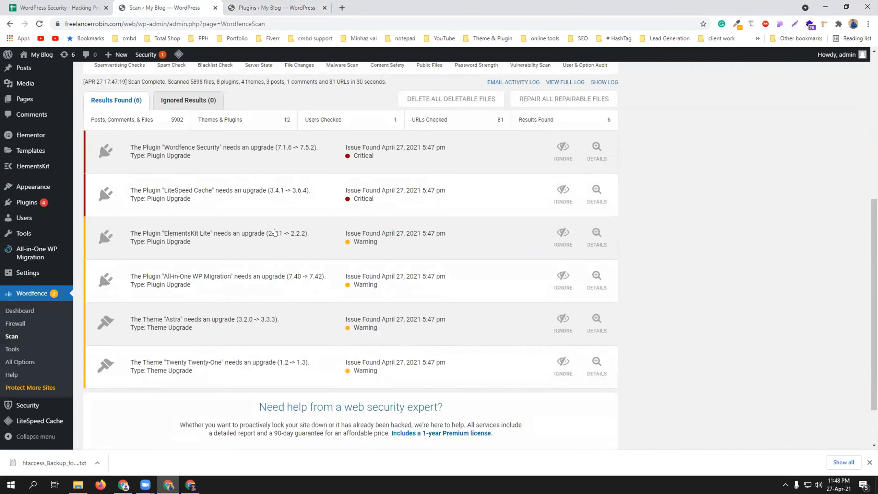
{"action": "scroll", "coordinate": [348, 277], "scroll_direction": "up", "scroll_amount": 2}
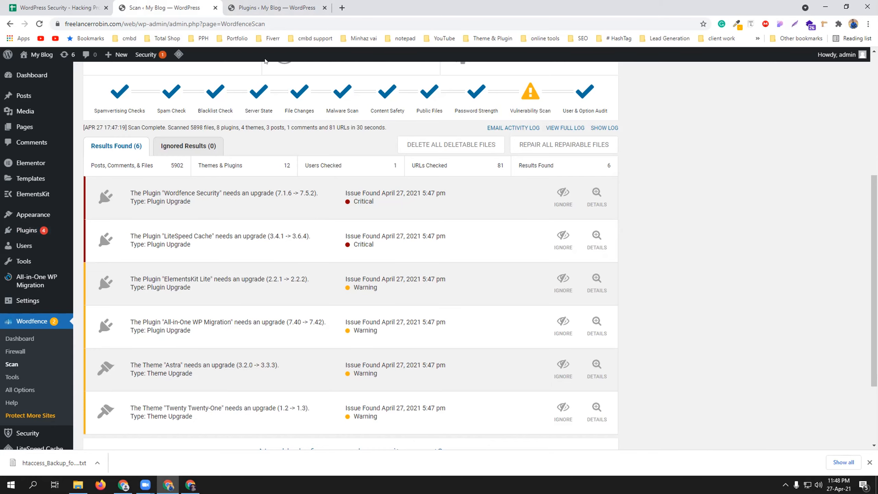
{"action": "left_click", "coordinate": [273, 8]}
{"action": "scroll", "coordinate": [296, 282], "scroll_direction": "down", "scroll_amount": 5}
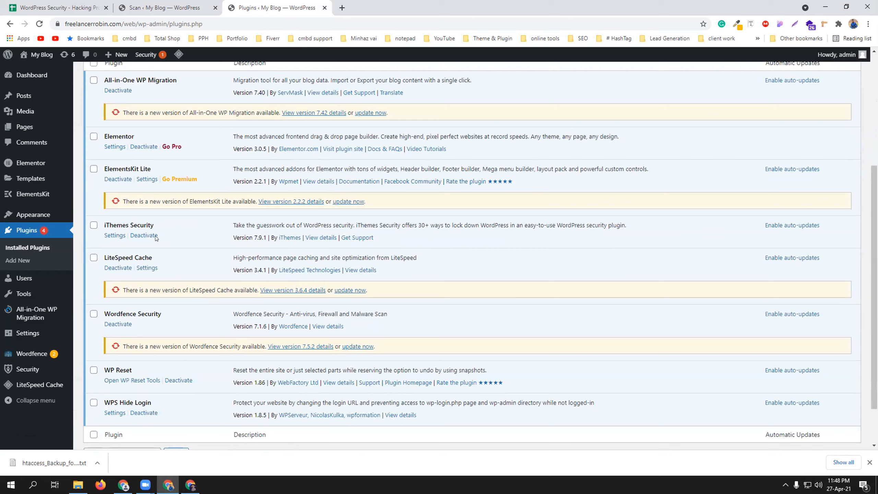
{"action": "left_click", "coordinate": [349, 290]}
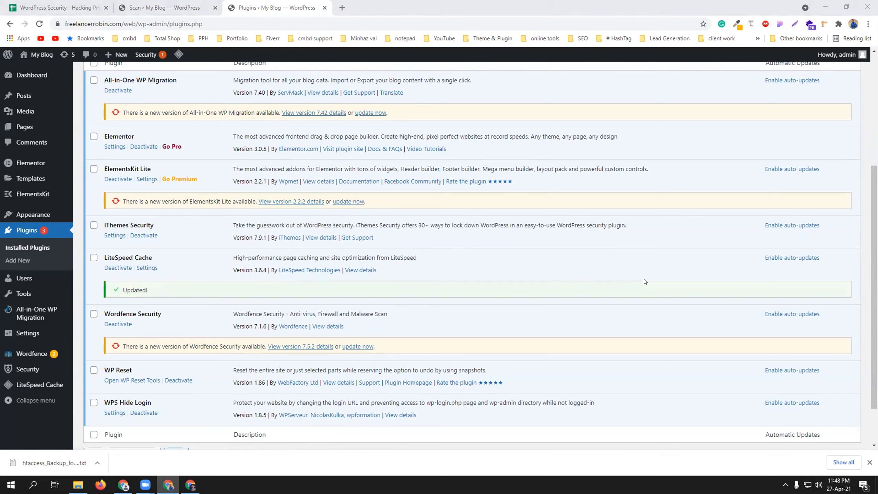
Step: Reload the Wordfence results, now five, and show the All-in-One WP Migration issue details
{"action": "left_click", "coordinate": [152, 7]}
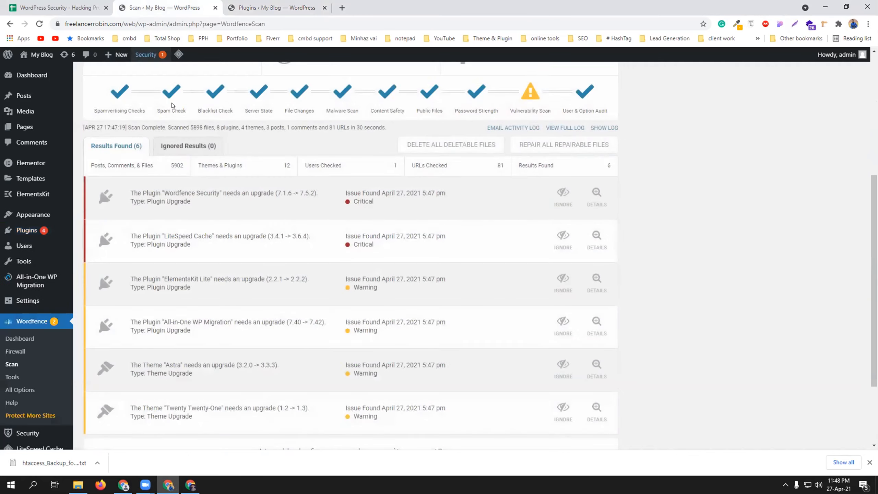
{"action": "left_click", "coordinate": [40, 24]}
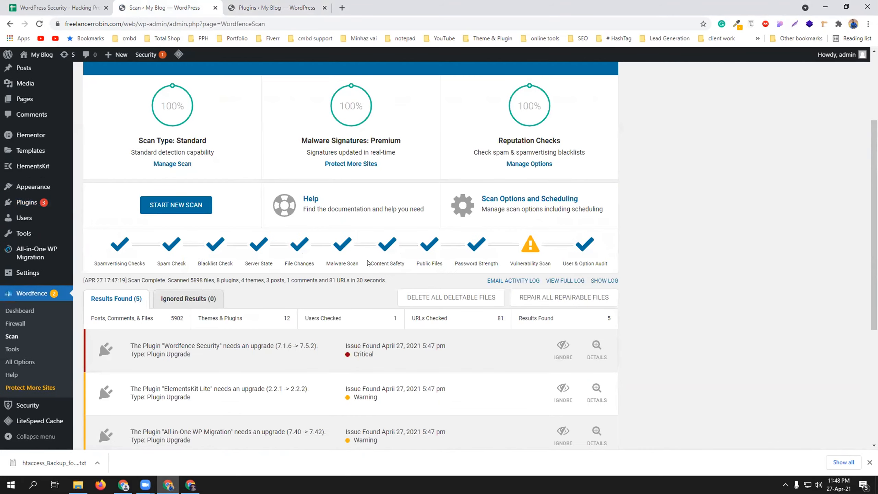
{"action": "scroll", "coordinate": [368, 263], "scroll_direction": "down", "scroll_amount": 4}
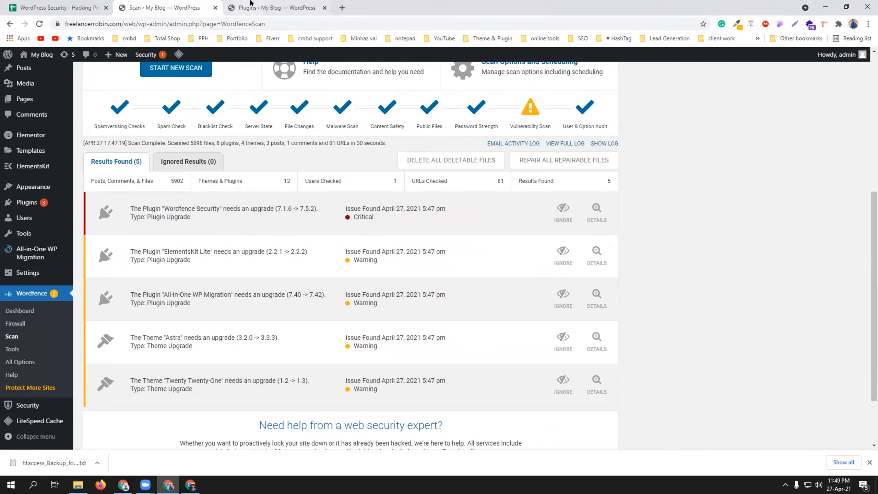
{"action": "left_click", "coordinate": [266, 7]}
{"action": "scroll", "coordinate": [181, 235], "scroll_direction": "up", "scroll_amount": 3}
{"action": "scroll", "coordinate": [181, 235], "scroll_direction": "down", "scroll_amount": 4}
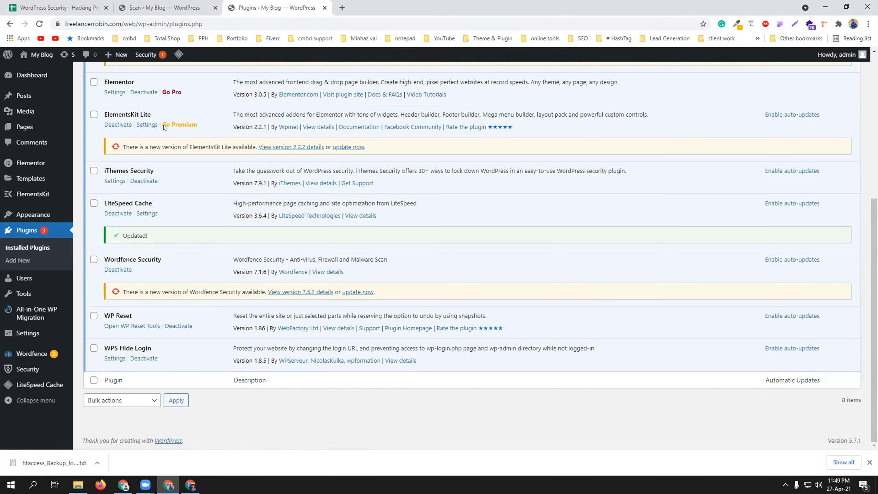
{"action": "left_click", "coordinate": [163, 7]}
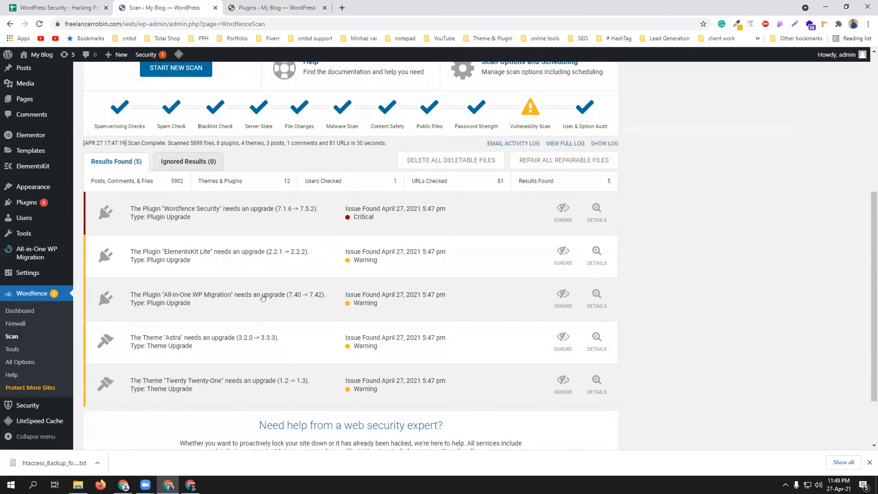
{"action": "left_click", "coordinate": [262, 298]}
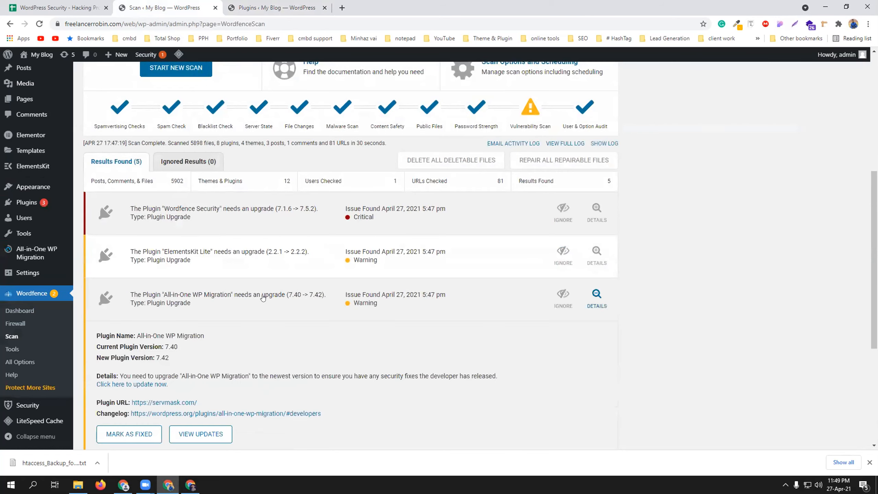
Step: Mark the All-in-One WP Migration issue as fixed and refresh the Plugins list
{"action": "scroll", "coordinate": [99, 246], "scroll_direction": "down", "scroll_amount": 4}
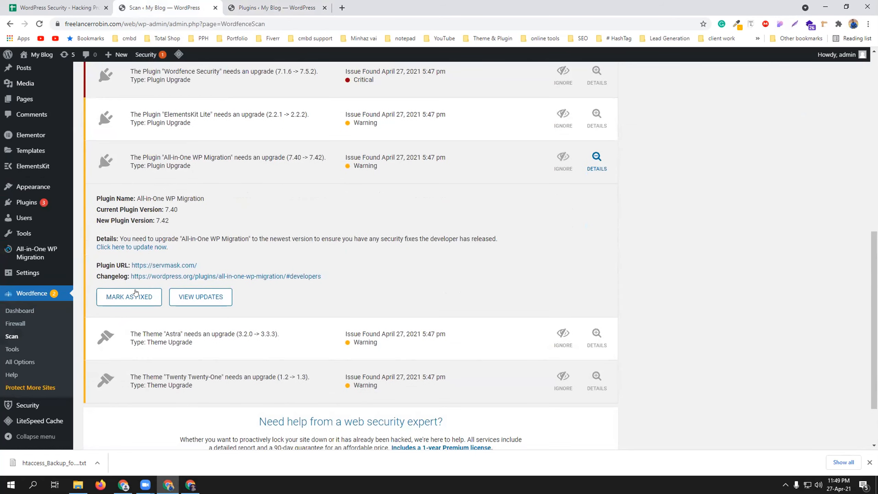
{"action": "left_click", "coordinate": [137, 296]}
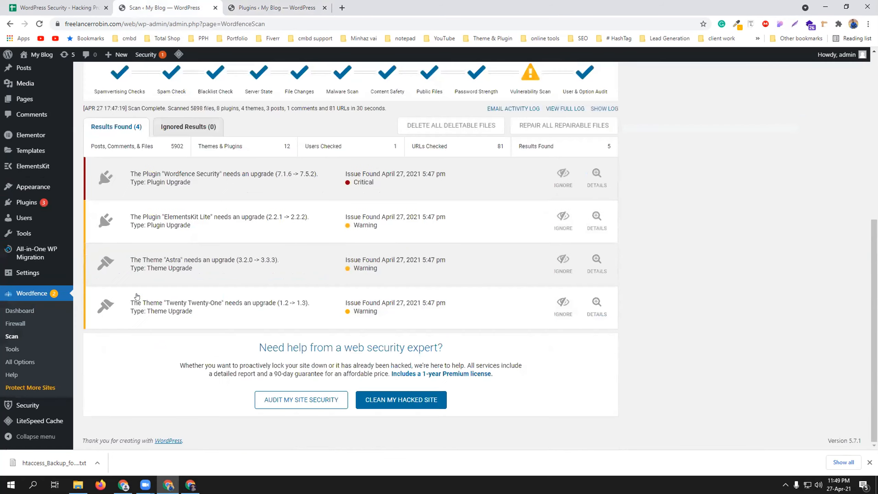
{"action": "left_click", "coordinate": [256, 7]}
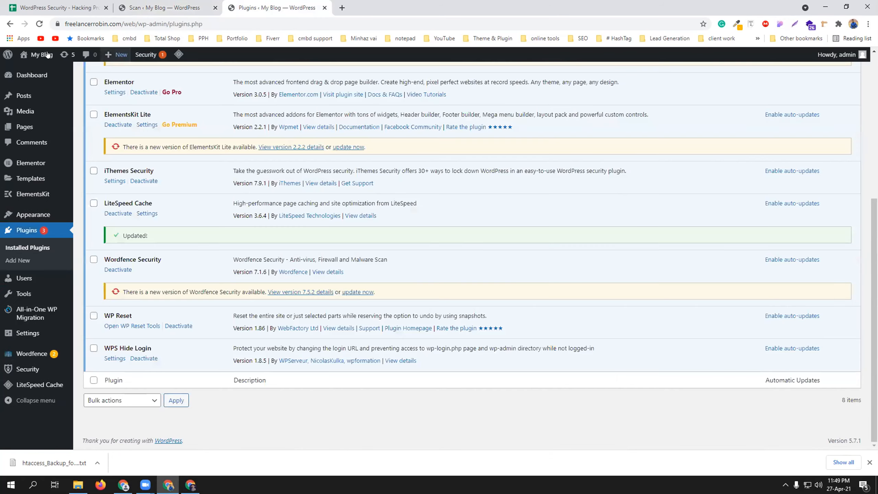
{"action": "left_click", "coordinate": [39, 23]}
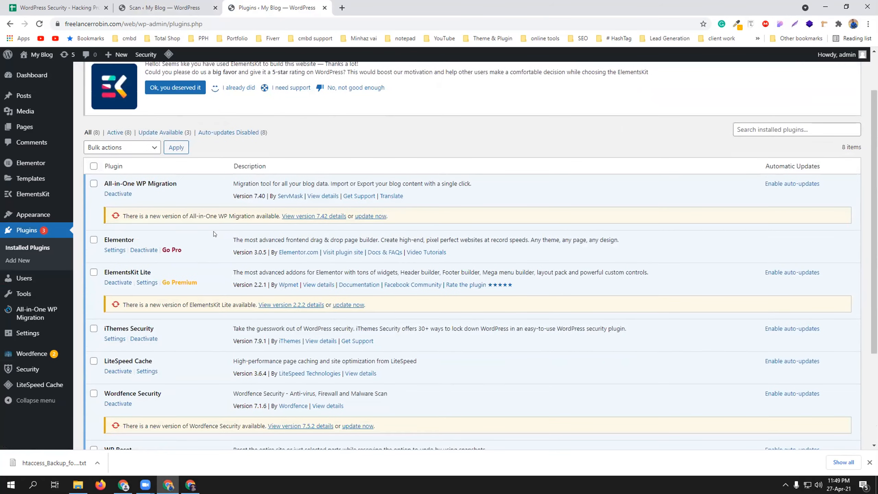
{"action": "left_click", "coordinate": [166, 7]}
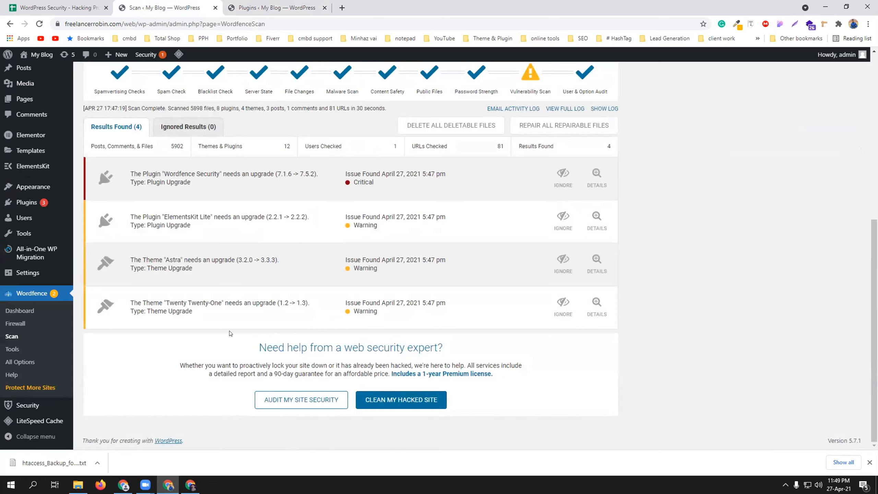
Step: Start updating All-in-One WP Migration from the reloaded Plugins page, then return to the scan results
{"action": "scroll", "coordinate": [230, 333], "scroll_direction": "up", "scroll_amount": 1}
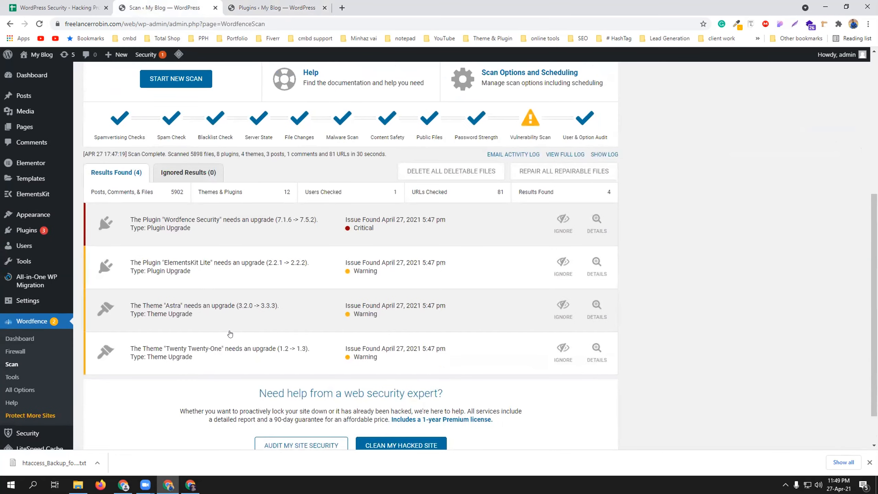
{"action": "scroll", "coordinate": [230, 333], "scroll_direction": "down", "scroll_amount": 1}
{"action": "scroll", "coordinate": [230, 333], "scroll_direction": "up", "scroll_amount": 3}
{"action": "left_click", "coordinate": [276, 8]}
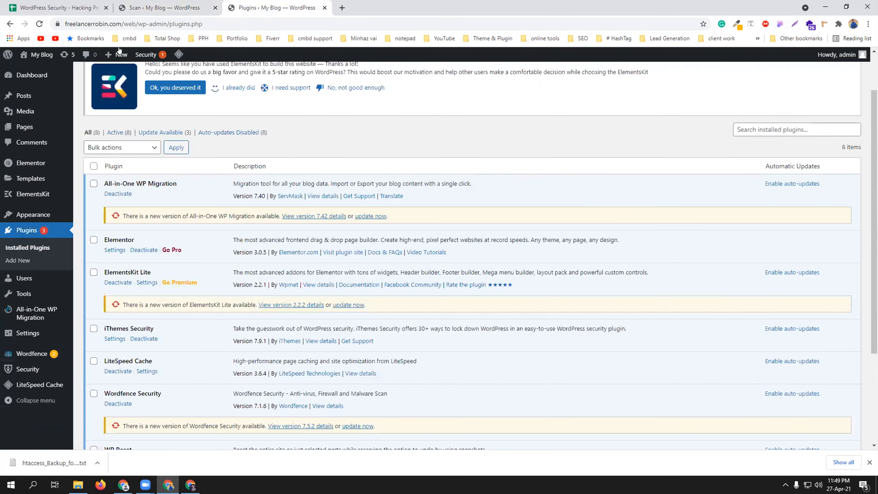
{"action": "left_click", "coordinate": [39, 24]}
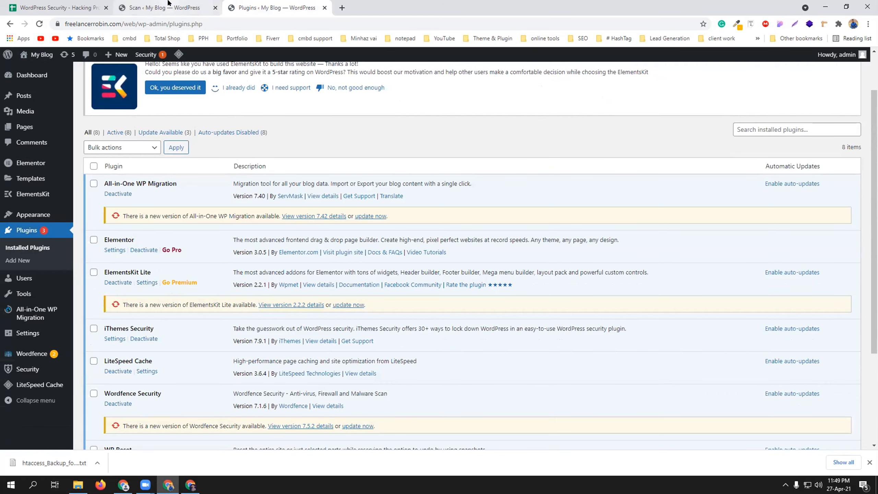
{"action": "left_click", "coordinate": [370, 216]}
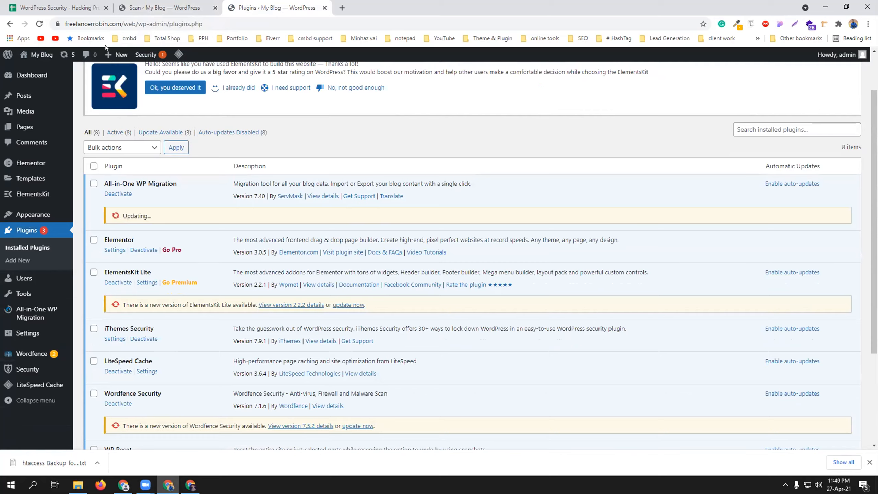
{"action": "left_click", "coordinate": [165, 7]}
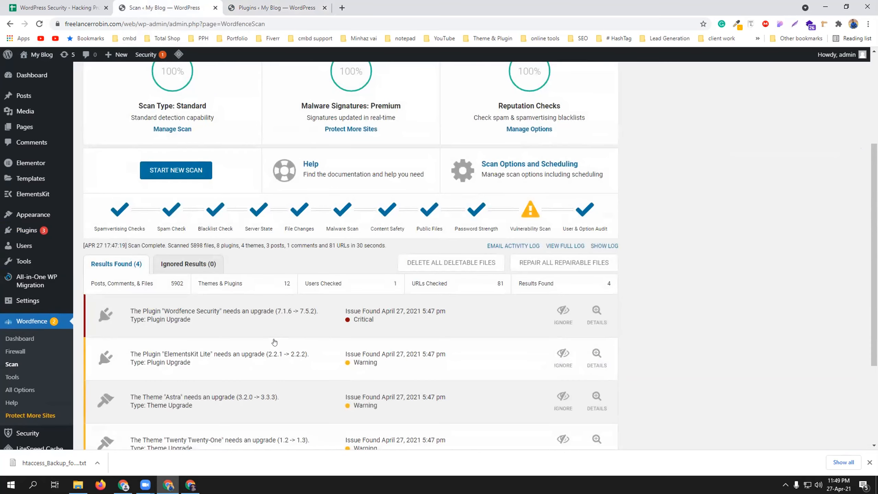
Step: Expand the Astra theme upgrade details, then switch to the WordPress Security spreadsheet
{"action": "scroll", "coordinate": [275, 342], "scroll_direction": "down", "scroll_amount": 3}
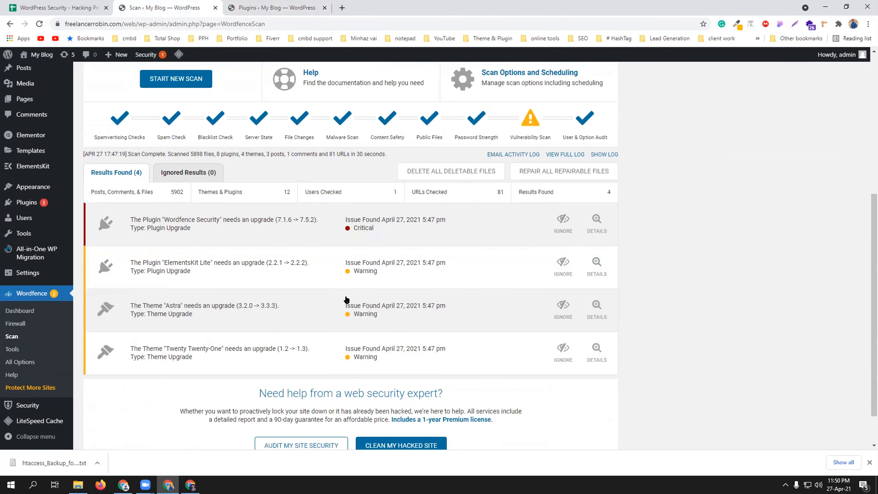
{"action": "scroll", "coordinate": [345, 298], "scroll_direction": "up", "scroll_amount": 2}
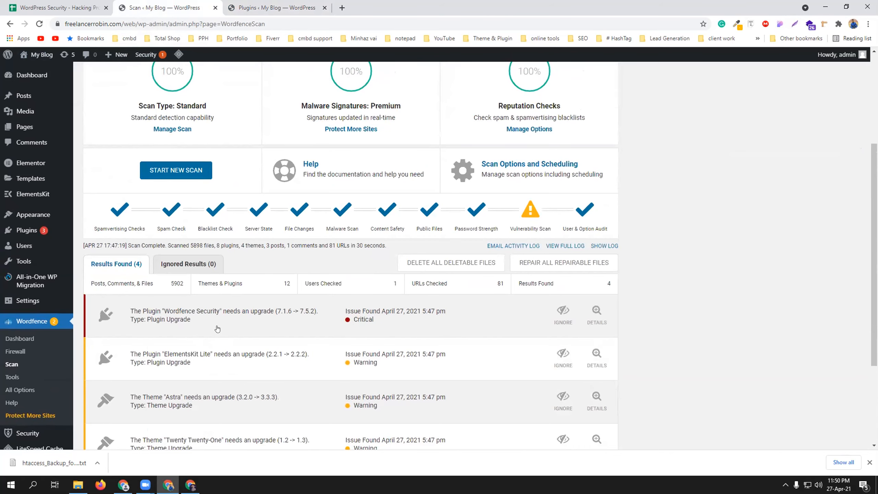
{"action": "scroll", "coordinate": [218, 329], "scroll_direction": "down", "scroll_amount": 2}
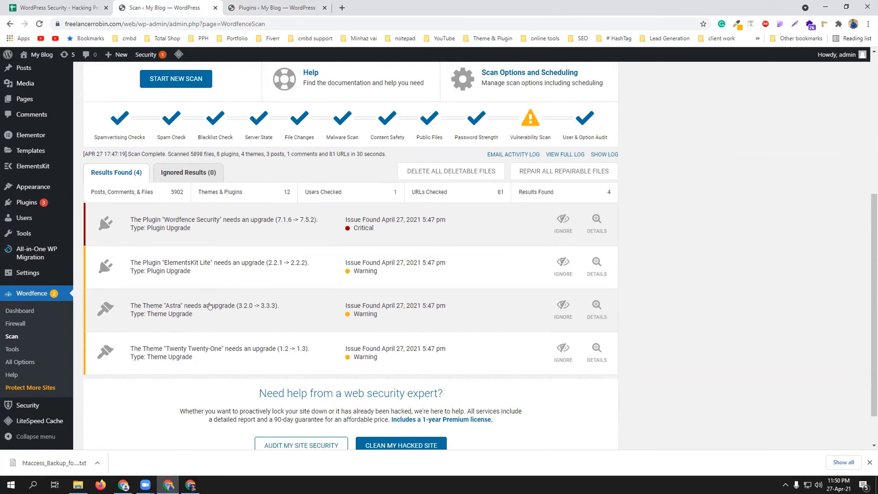
{"action": "left_click", "coordinate": [210, 307]}
{"action": "scroll", "coordinate": [210, 313], "scroll_direction": "down", "scroll_amount": 1}
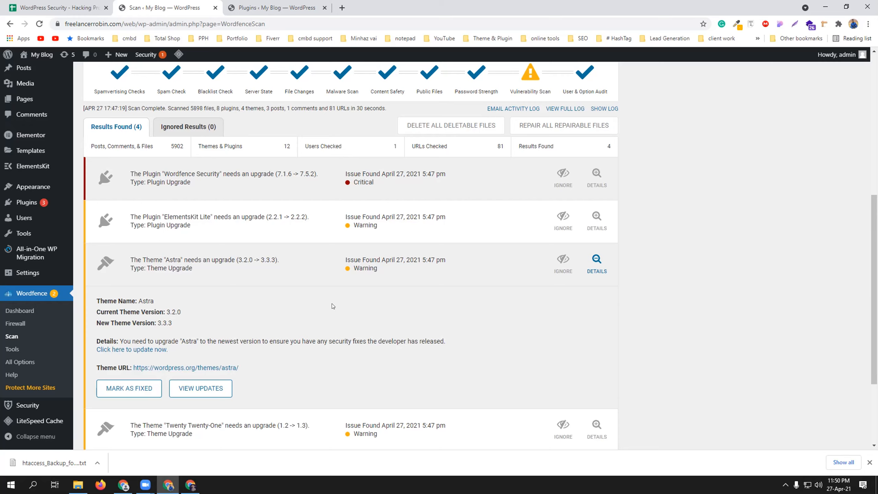
{"action": "left_click", "coordinate": [83, 8]}
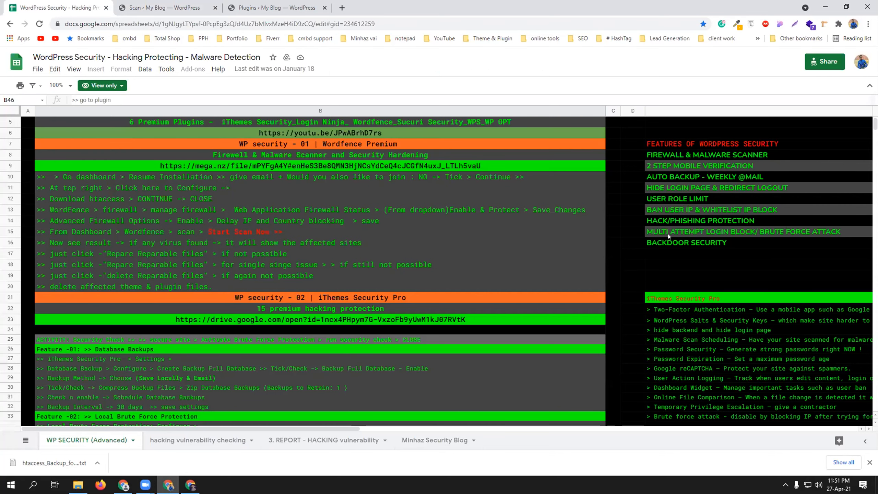
Step: Open the WP-OTP Google Drive link in cell B67 in a new tab; it returns 404
{"action": "left_click", "coordinate": [684, 188]}
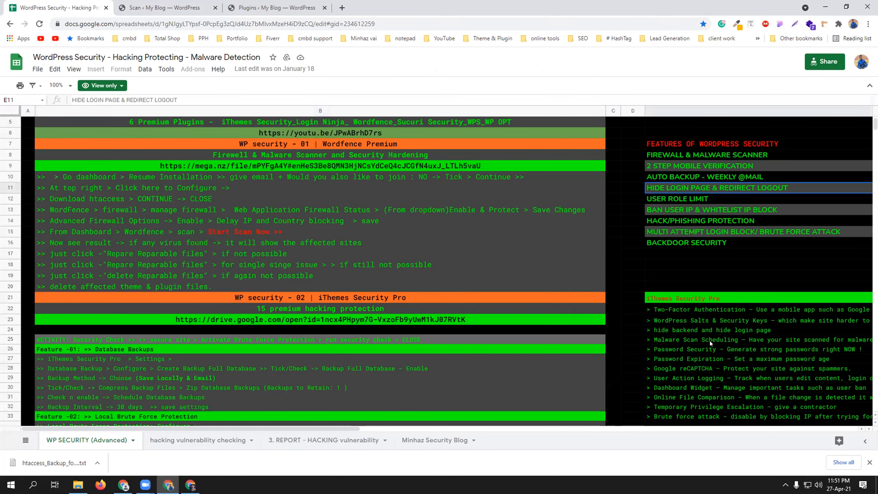
{"action": "scroll", "coordinate": [709, 340], "scroll_direction": "down", "scroll_amount": 3}
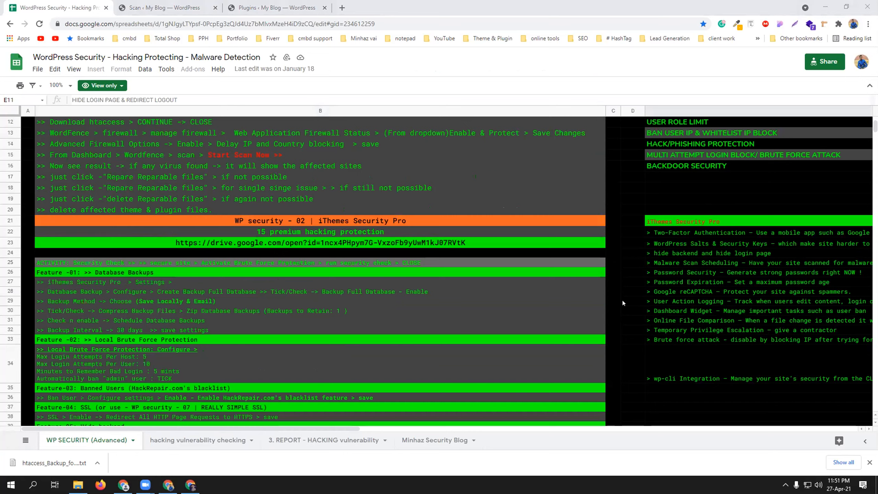
{"action": "scroll", "coordinate": [439, 320], "scroll_direction": "down", "scroll_amount": 7}
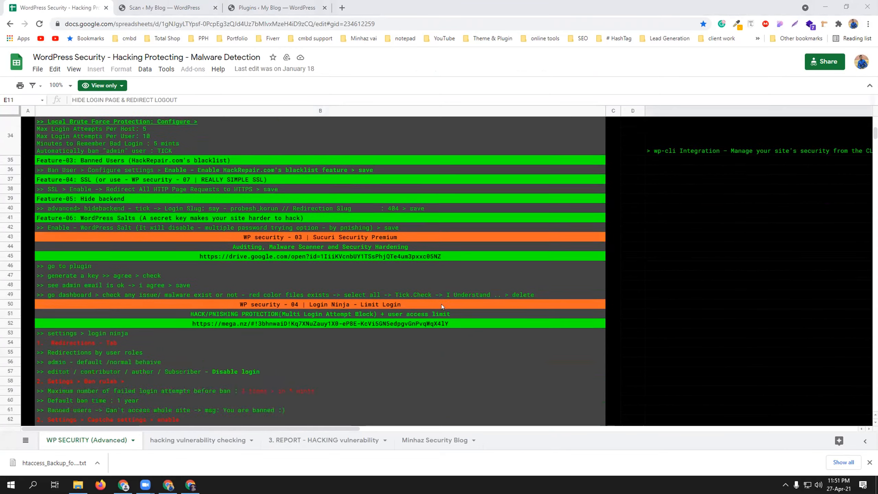
{"action": "scroll", "coordinate": [441, 306], "scroll_direction": "down", "scroll_amount": 3}
{"action": "scroll", "coordinate": [442, 305], "scroll_direction": "down", "scroll_amount": 3}
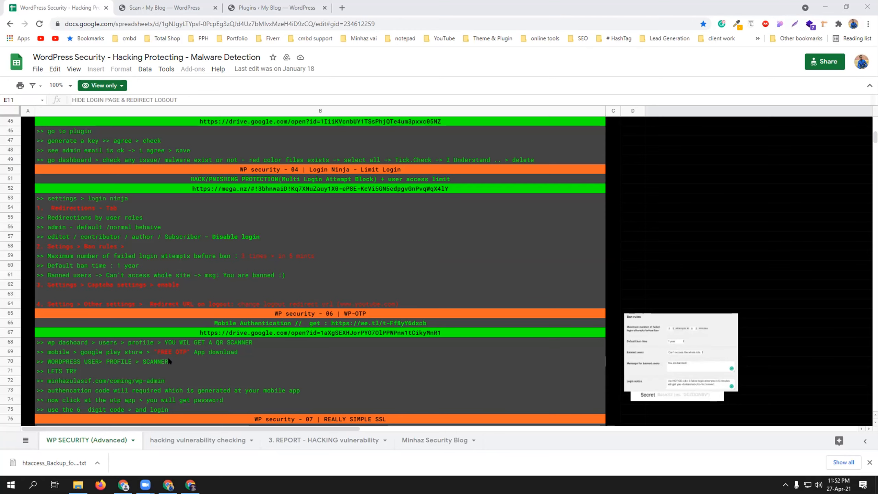
{"action": "left_click", "coordinate": [253, 333]}
{"action": "left_click", "coordinate": [103, 348]}
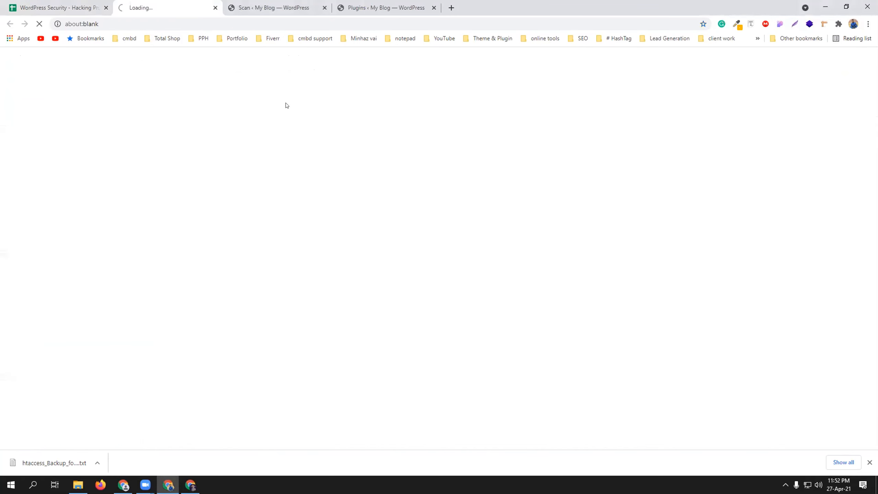
Step: Search the plugin directory for 'otp', then install and activate WP-OTP
{"action": "left_click", "coordinate": [75, 7]}
{"action": "left_click", "coordinate": [356, 7]}
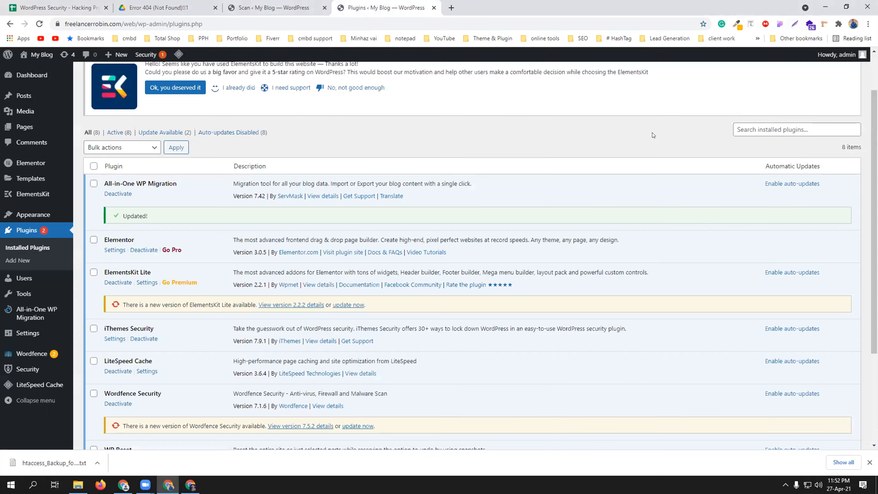
{"action": "scroll", "coordinate": [359, 190], "scroll_direction": "up", "scroll_amount": 2}
{"action": "key", "text": "F5"}
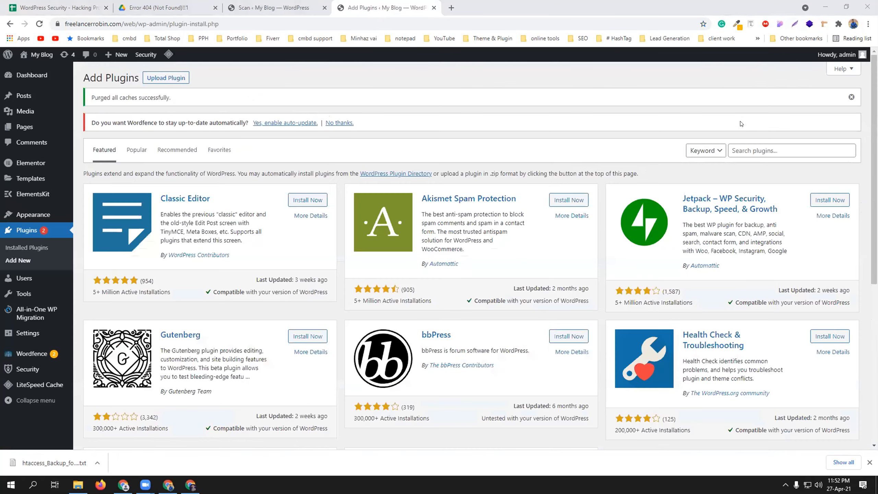
{"action": "left_click", "coordinate": [771, 149]}
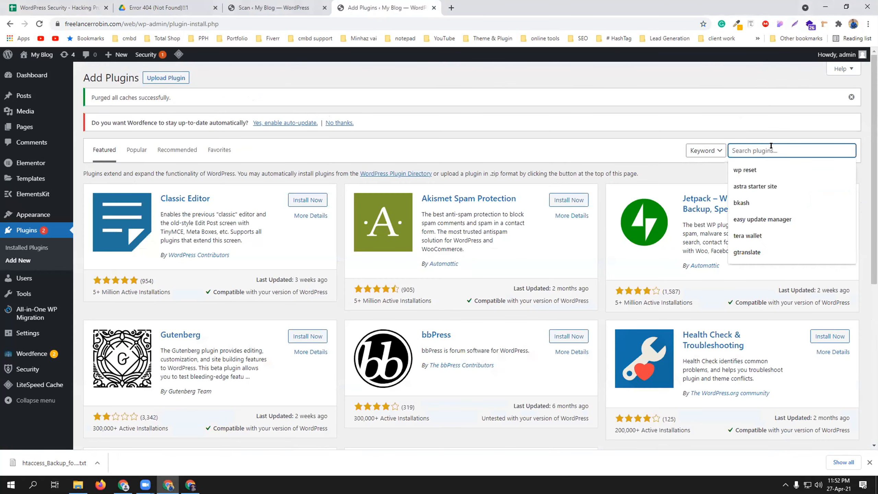
{"action": "type", "text": "otp"}
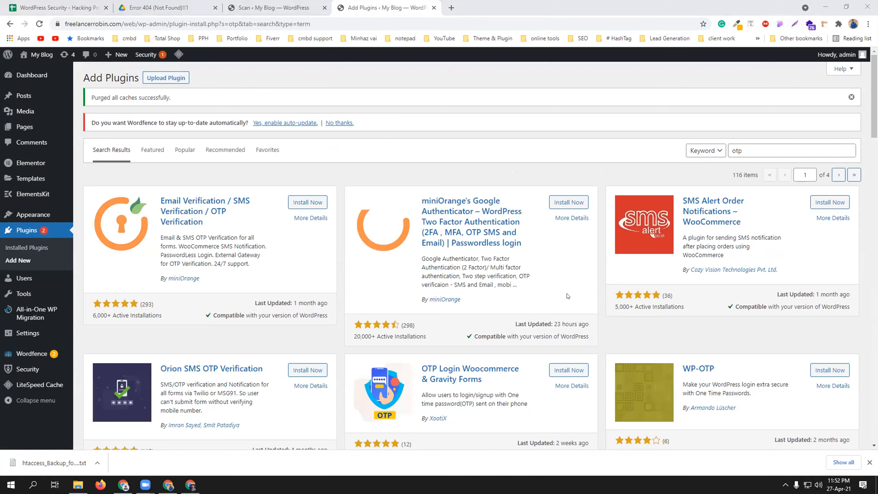
{"action": "left_click", "coordinate": [826, 371]}
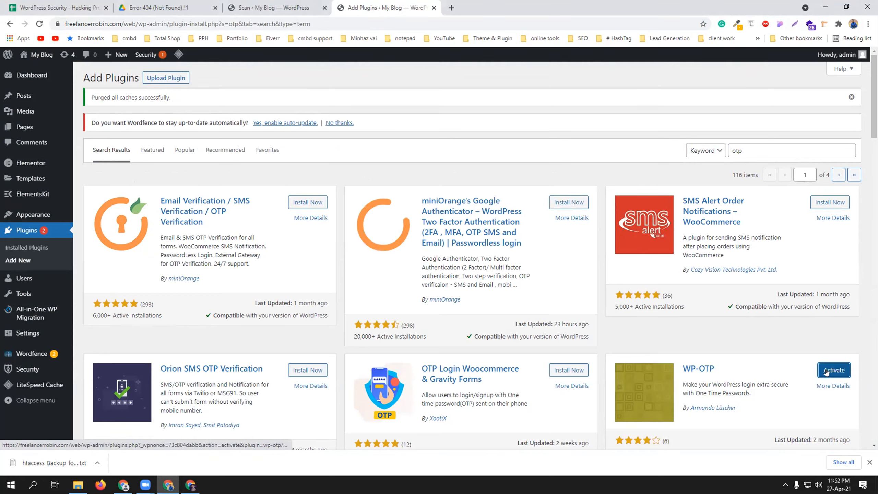
{"action": "left_click", "coordinate": [826, 371]}
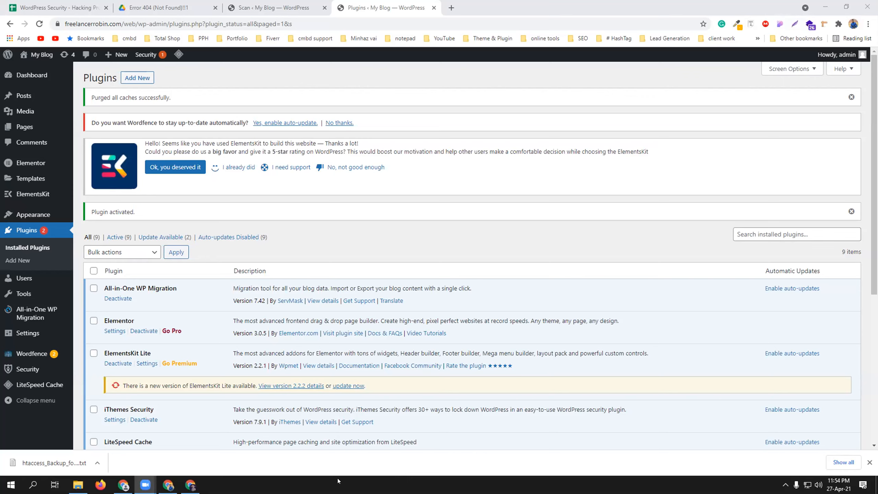
Step: Open the ElementsKit Lite 'Rate the plugin' review page in a new tab
{"action": "left_click", "coordinate": [493, 365]}
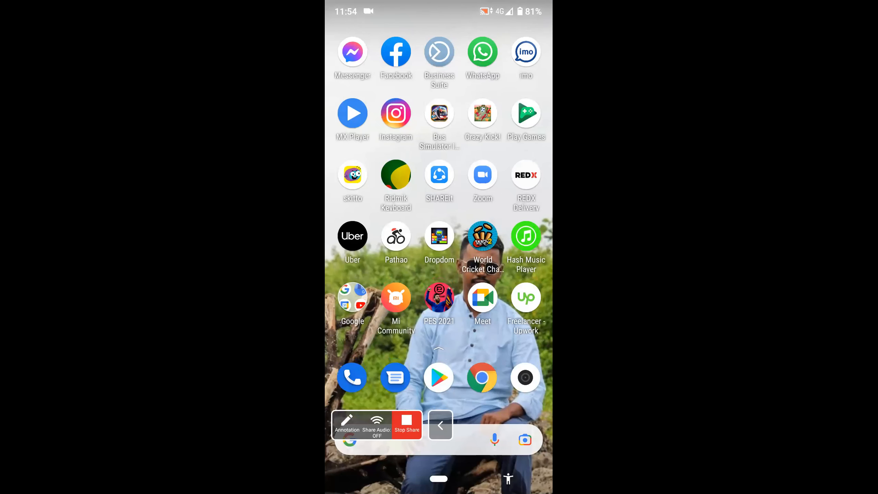
Step: Open the Play Store on the phone and rerun the recent 'otp app' search
{"action": "left_click", "coordinate": [440, 426]}
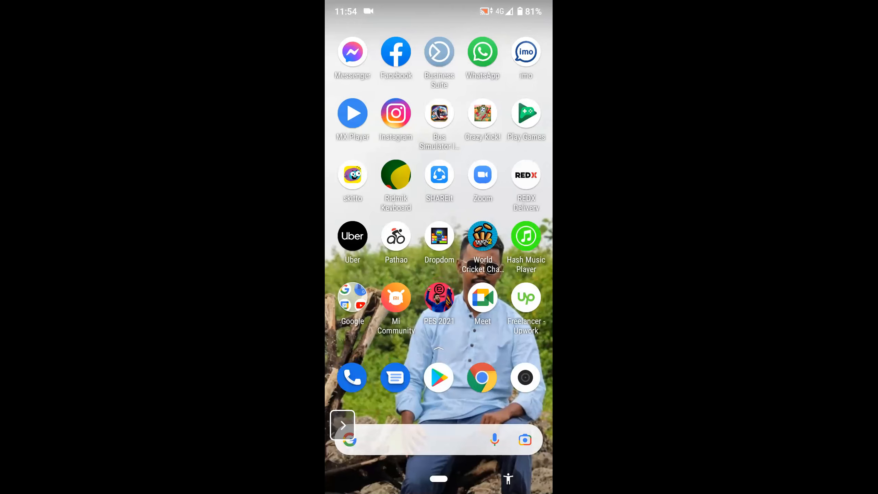
{"action": "left_click", "coordinate": [439, 377]}
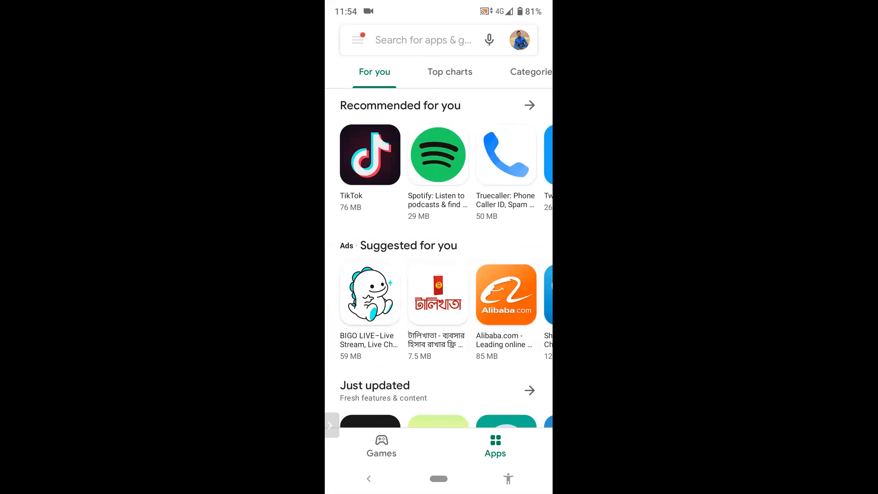
{"action": "left_click", "coordinate": [424, 41]}
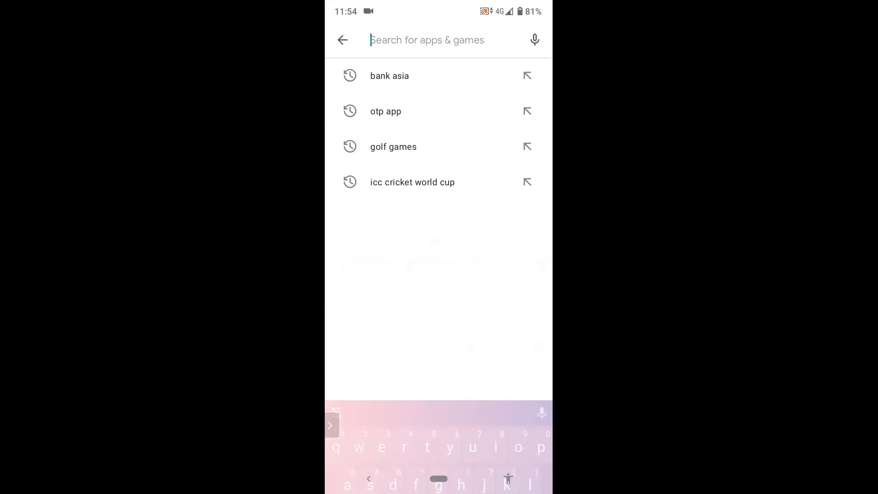
{"action": "left_click", "coordinate": [479, 111]}
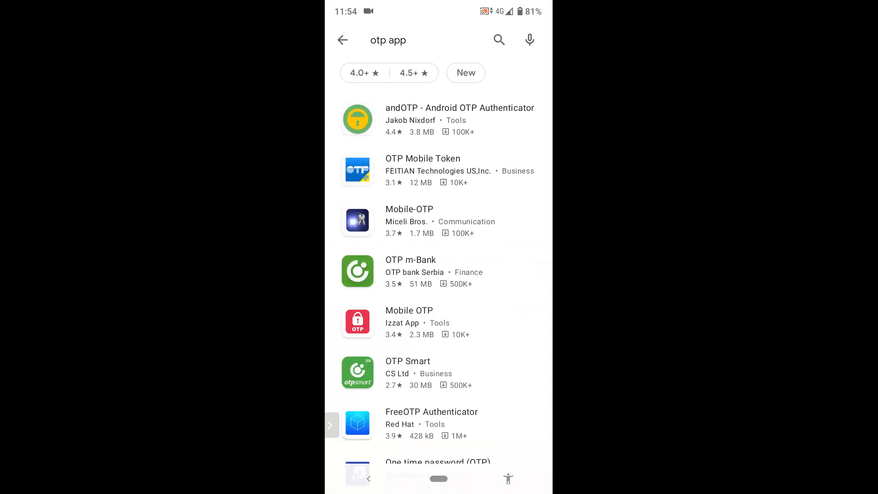
Step: Install FreeOTP Authenticator and accept its photos, media, files and camera permissions
{"action": "scroll", "coordinate": [439, 289], "scroll_direction": "down", "scroll_amount": 2}
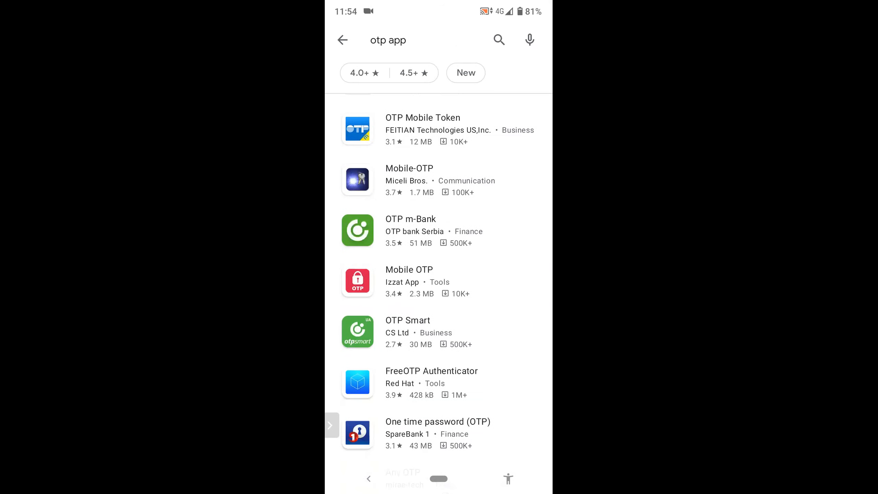
{"action": "scroll", "coordinate": [438, 277], "scroll_direction": "down", "scroll_amount": 5}
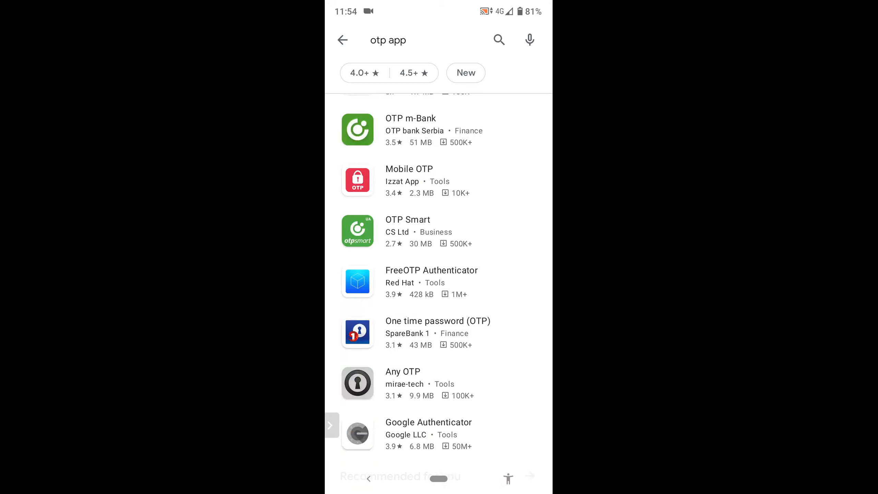
{"action": "scroll", "coordinate": [438, 289], "scroll_direction": "up", "scroll_amount": 4}
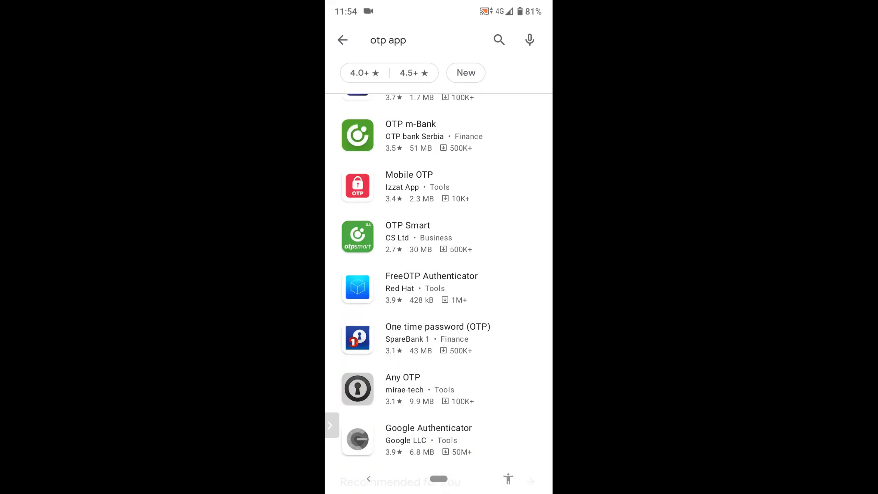
{"action": "scroll", "coordinate": [438, 289], "scroll_direction": "down", "scroll_amount": 4}
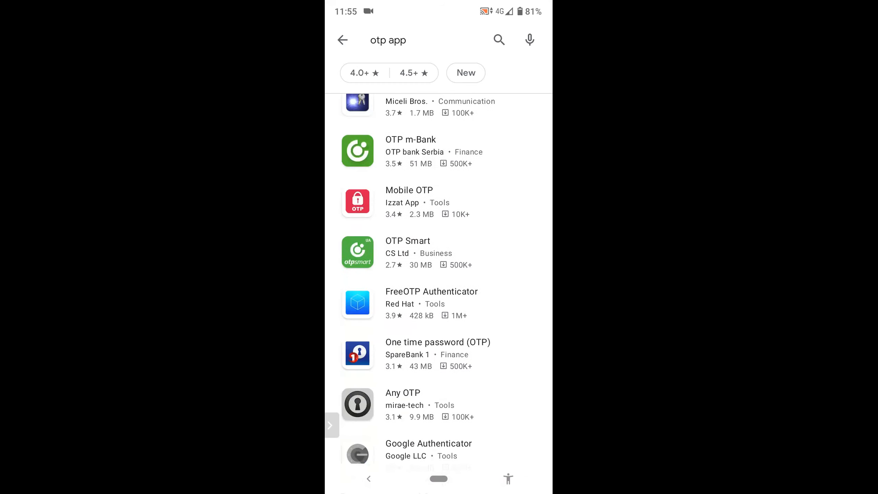
{"action": "left_click", "coordinate": [432, 288]}
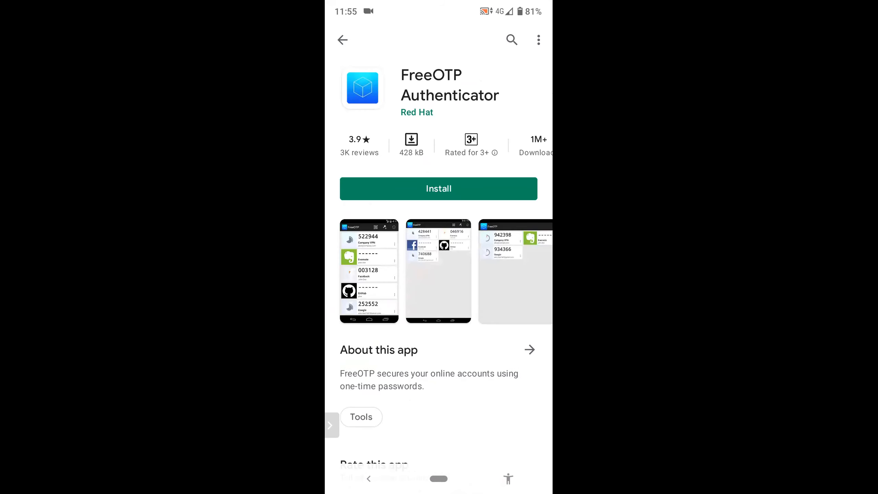
{"action": "left_click", "coordinate": [438, 189]}
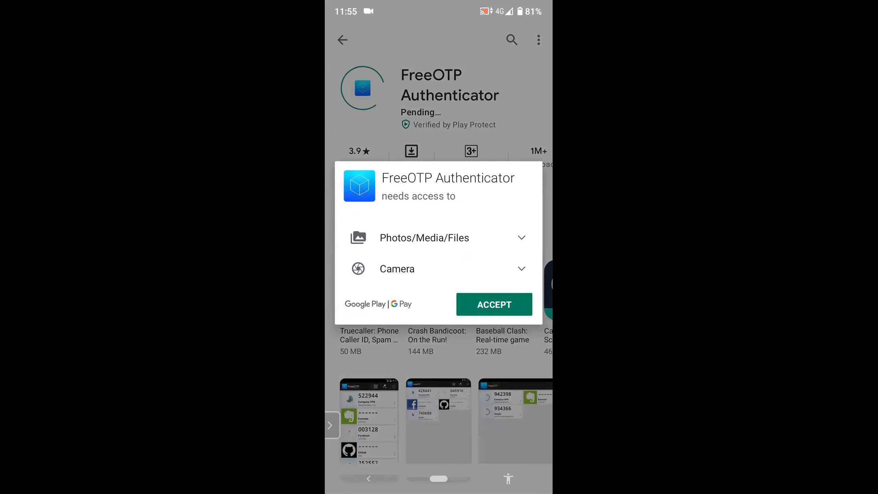
{"action": "left_click", "coordinate": [493, 304]}
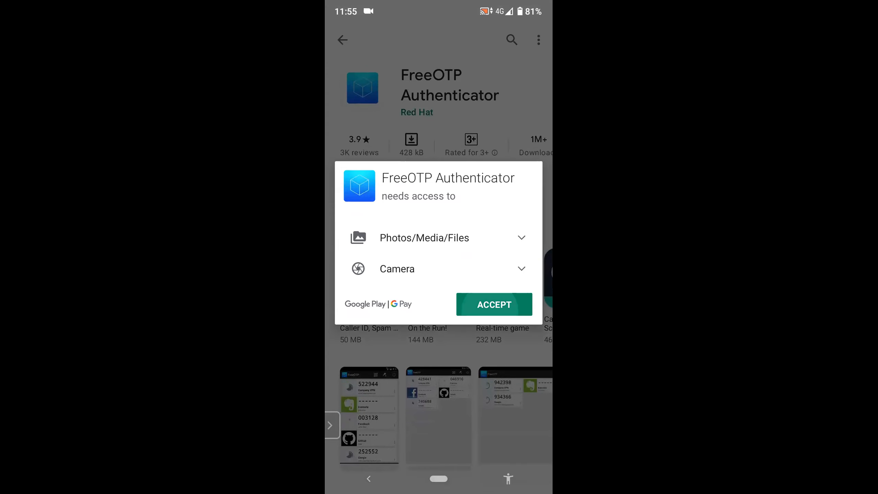